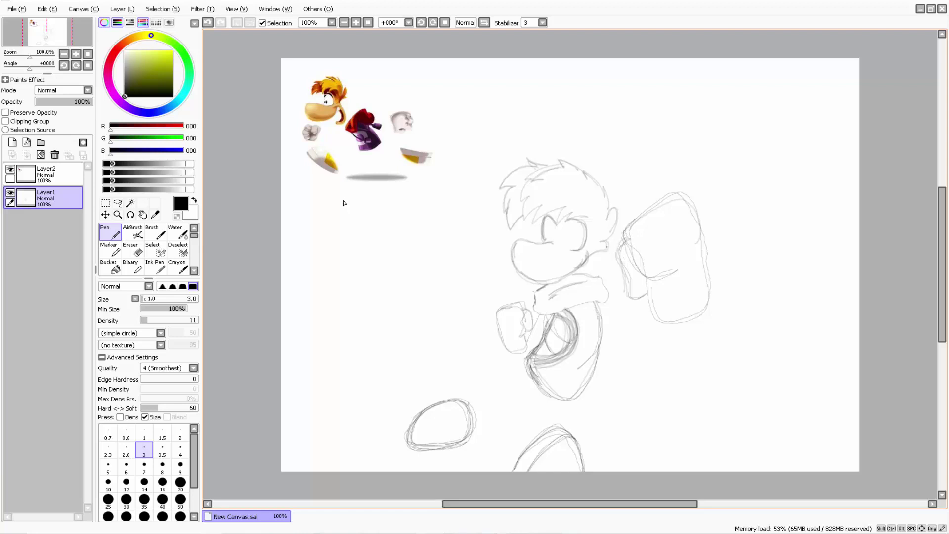
drag(498, 226, 456, 267)
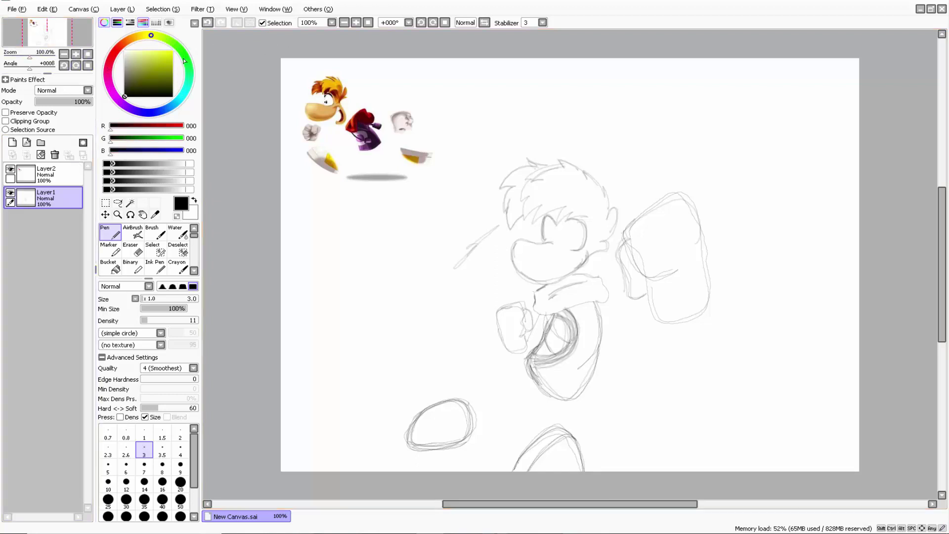
click(44, 9)
mouse_move(18, 11)
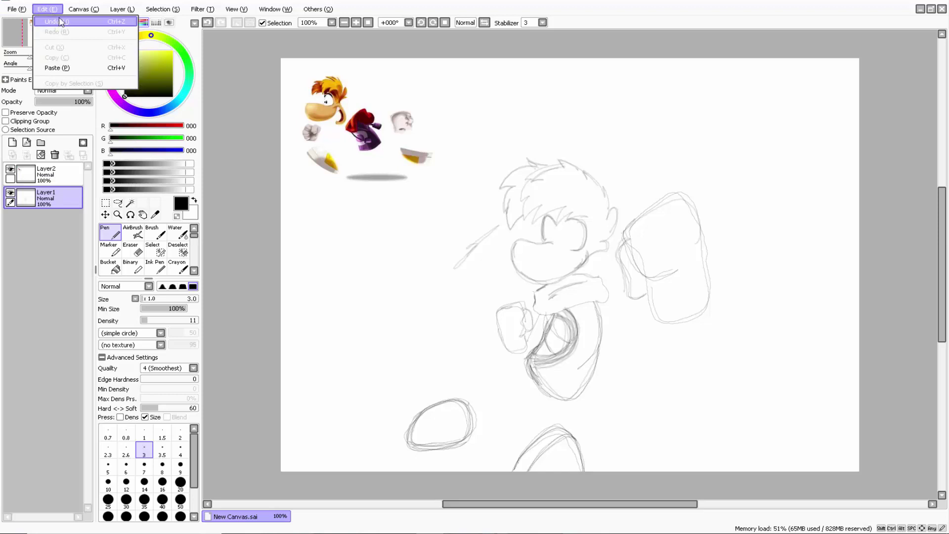
click(55, 22)
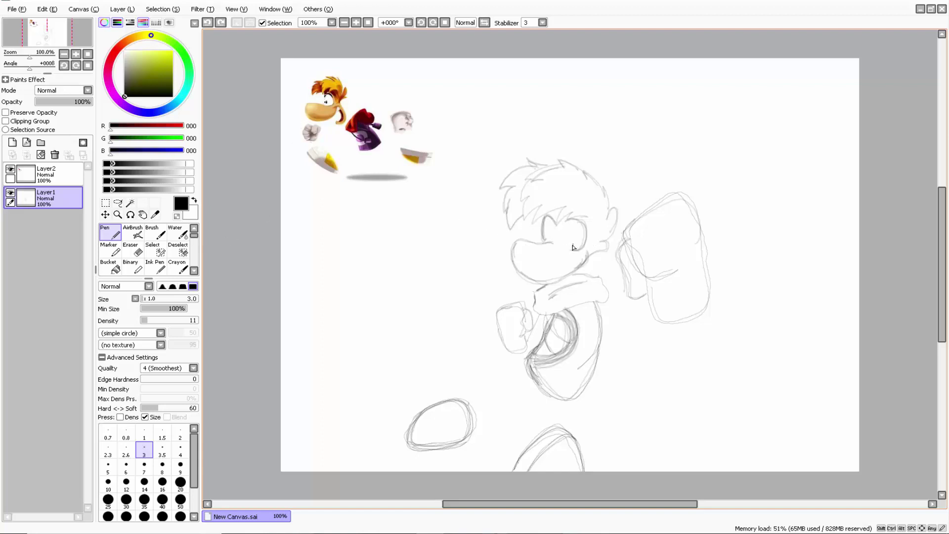
Draw narrow oval pupils inside both of the character's eyes
drag(576, 248, 577, 231)
drag(558, 232, 555, 242)
Erase the rough lower outline of the character's big nose and redraw it with the Pen
click(131, 250)
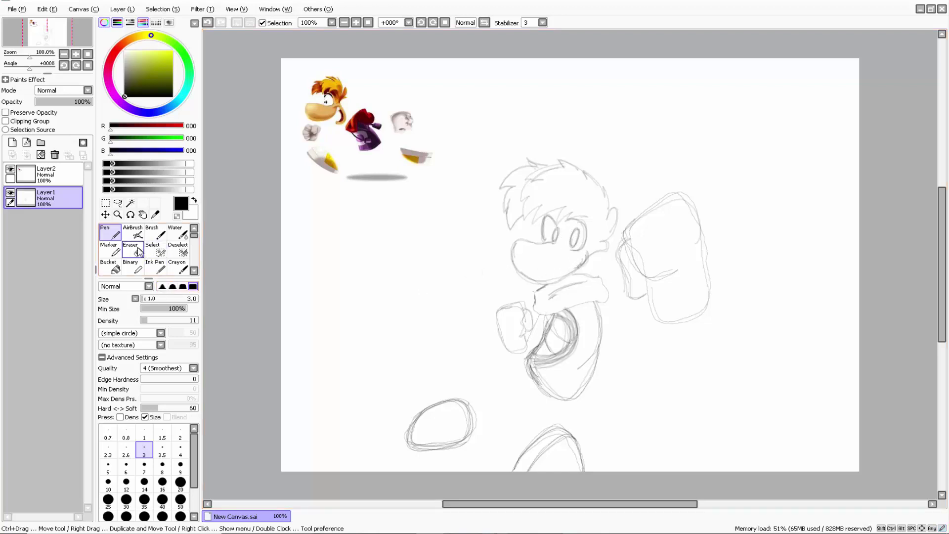
mouse_move(578, 252)
mouse_down()
mouse_move(529, 270)
mouse_move(556, 275)
mouse_move(580, 259)
mouse_move(551, 272)
mouse_move(525, 266)
mouse_move(530, 273)
mouse_move(525, 259)
mouse_move(546, 263)
mouse_up()
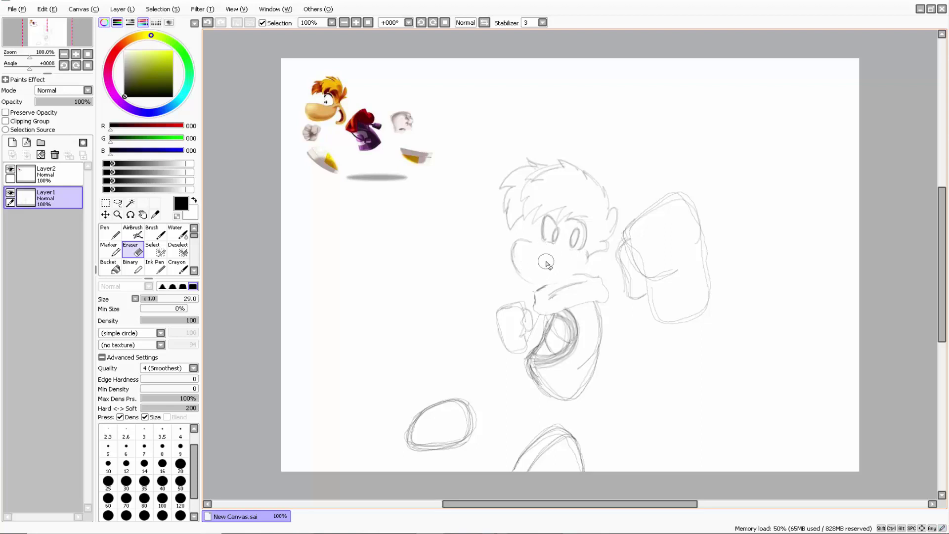
click(110, 232)
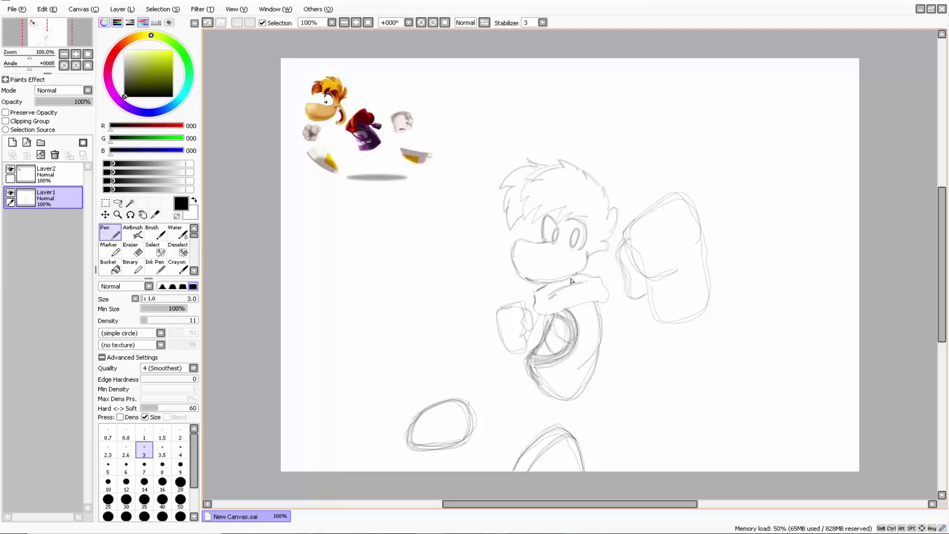
Erase the overlapping lines at the left eye's pupil and redraw the pupils with clearer strokes
click(135, 250)
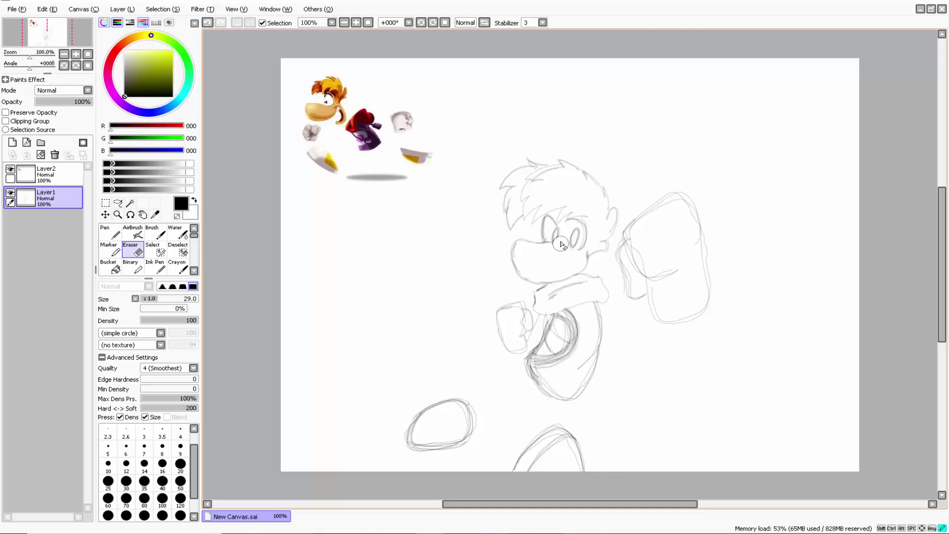
drag(557, 238, 559, 245)
click(118, 236)
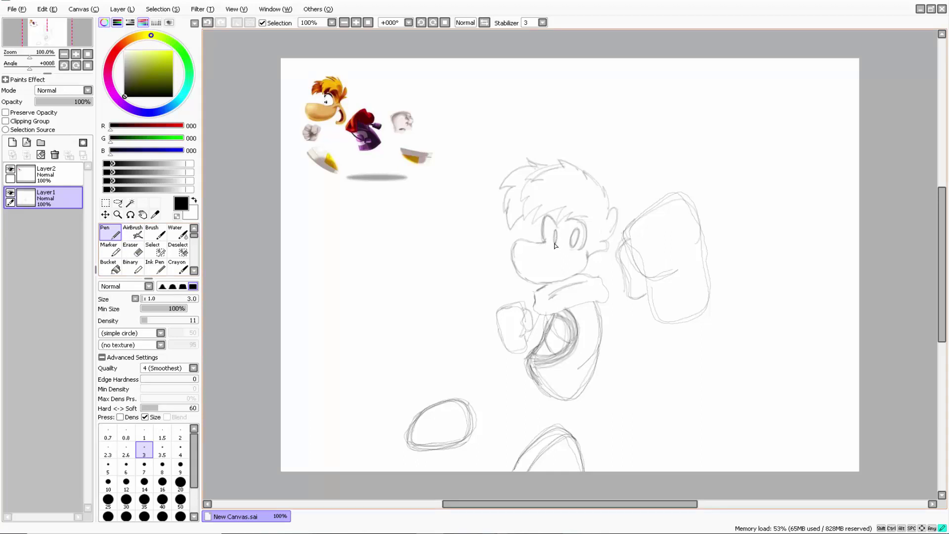
mouse_move(556, 232)
mouse_down()
mouse_move(578, 235)
mouse_move(575, 247)
mouse_move(578, 229)
mouse_move(578, 242)
mouse_up()
Retrace the nose outline with darker Pen strokes along its lower, upper and left edges
drag(517, 270, 523, 280)
mouse_move(588, 268)
mouse_down()
mouse_move(546, 244)
mouse_move(520, 240)
mouse_move(538, 245)
mouse_up()
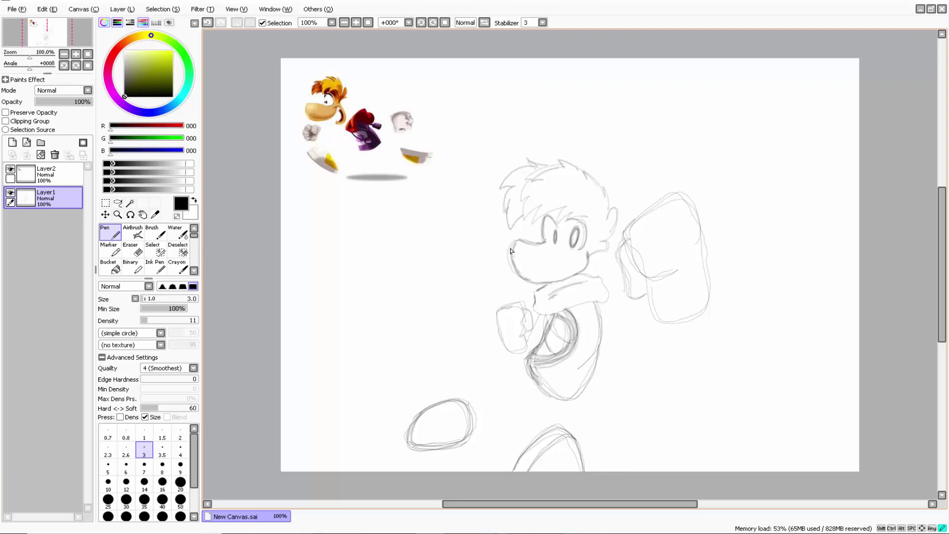
mouse_move(512, 246)
mouse_down()
mouse_move(522, 276)
mouse_move(514, 243)
mouse_move(513, 270)
mouse_move(525, 281)
mouse_move(523, 239)
mouse_up()
Erase the stray lines at the nose's left edge and redraw that edge with the Pen
click(131, 250)
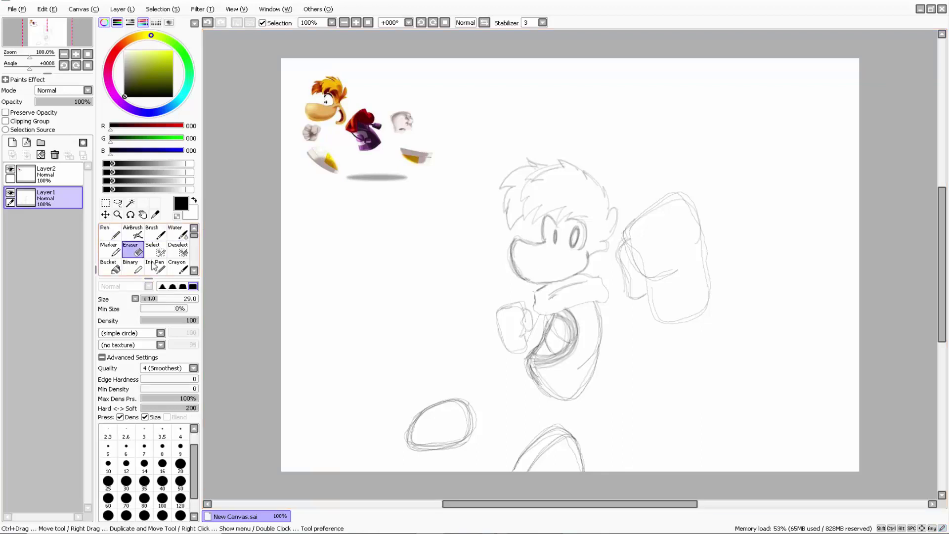
mouse_move(529, 270)
mouse_down()
mouse_move(521, 249)
mouse_move(527, 273)
mouse_move(547, 269)
mouse_move(523, 248)
mouse_move(532, 263)
mouse_up()
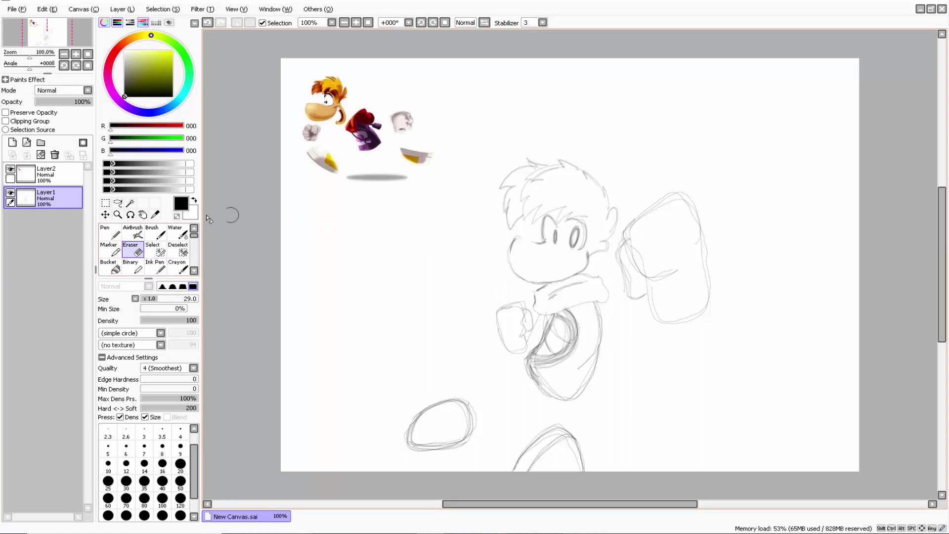
click(105, 232)
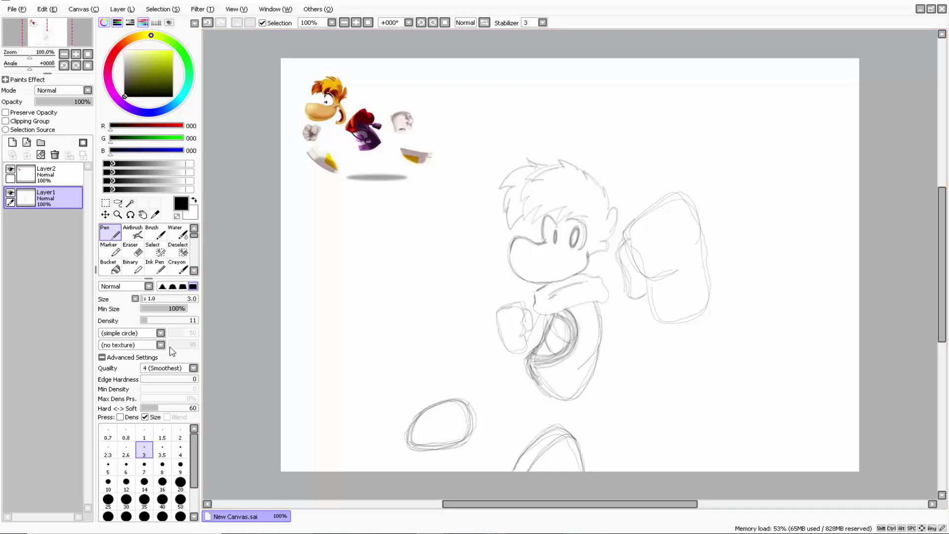
Compare Pen densities with test scribbles below the reference image, leaving the density at 12 and undoing the scribbles
drag(157, 320, 176, 320)
mouse_move(381, 241)
mouse_down()
mouse_move(372, 270)
mouse_move(355, 249)
mouse_move(318, 256)
mouse_move(310, 300)
mouse_up()
drag(158, 320, 148, 320)
mouse_move(303, 298)
mouse_down()
mouse_move(313, 229)
mouse_move(309, 285)
mouse_up()
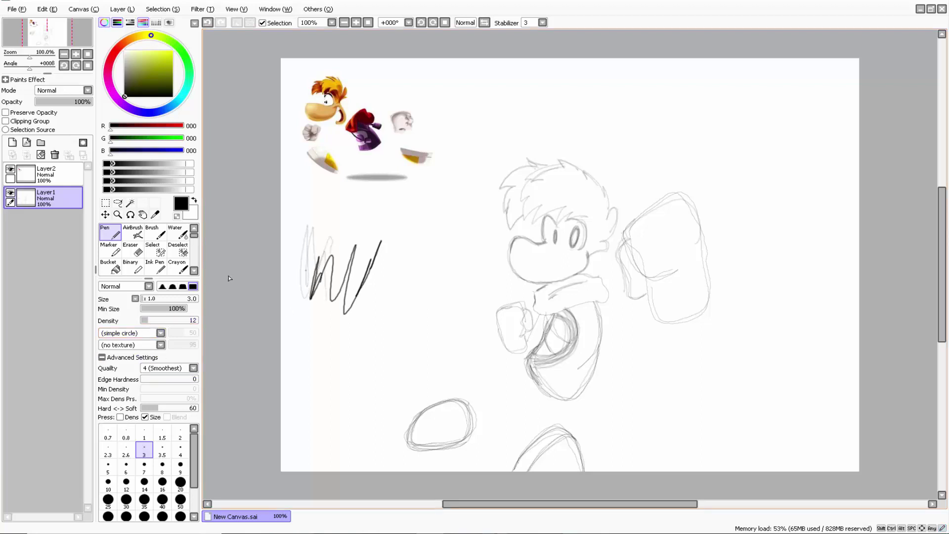
click(208, 22)
click(208, 23)
click(208, 22)
click(208, 23)
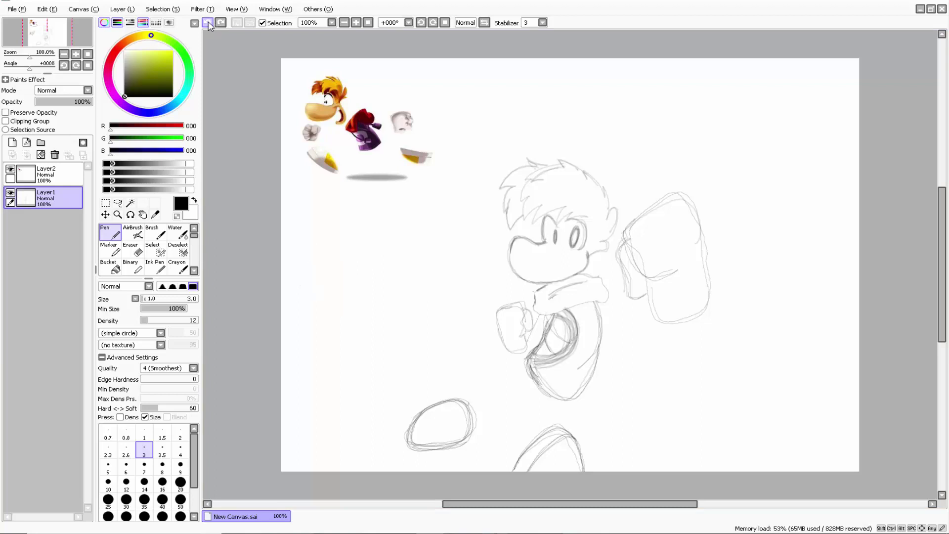
Test the Pen at size 100 below the reference image, set its size to 5 and undo the test paint
drag(154, 299, 200, 298)
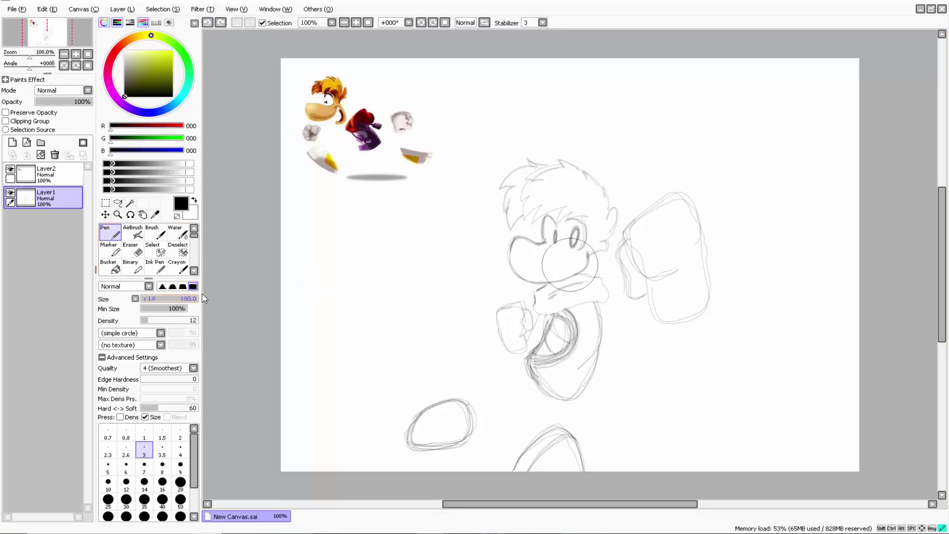
mouse_move(296, 250)
mouse_down()
mouse_move(314, 259)
mouse_move(299, 297)
mouse_move(315, 279)
mouse_move(360, 267)
mouse_up()
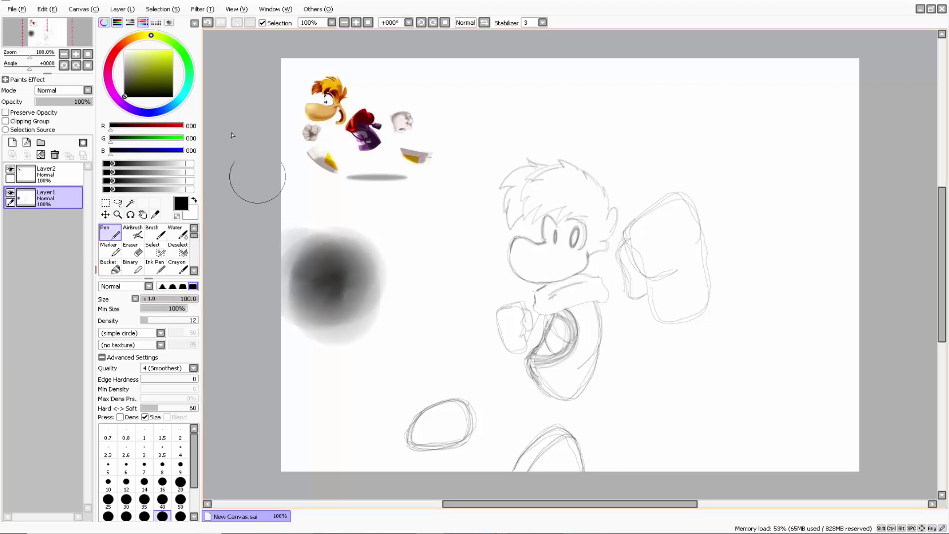
drag(197, 298, 144, 298)
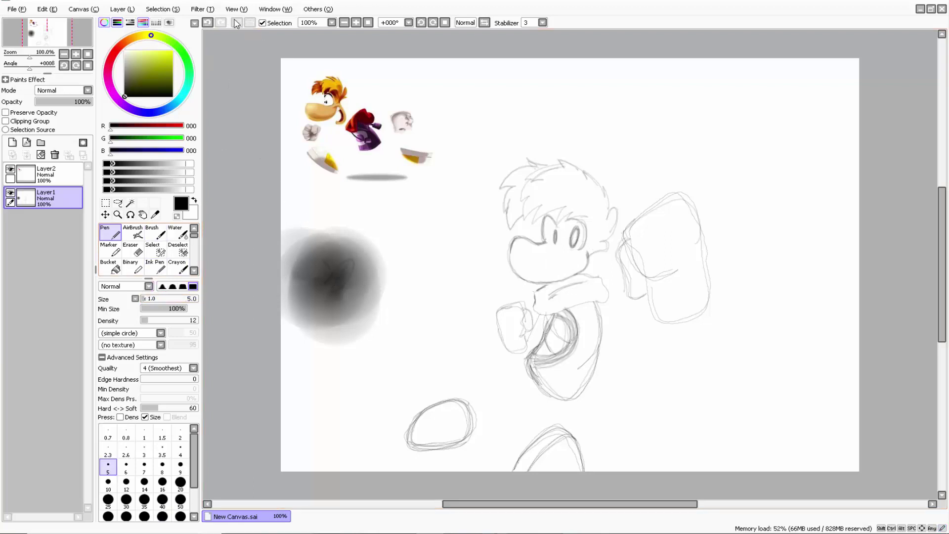
click(207, 23)
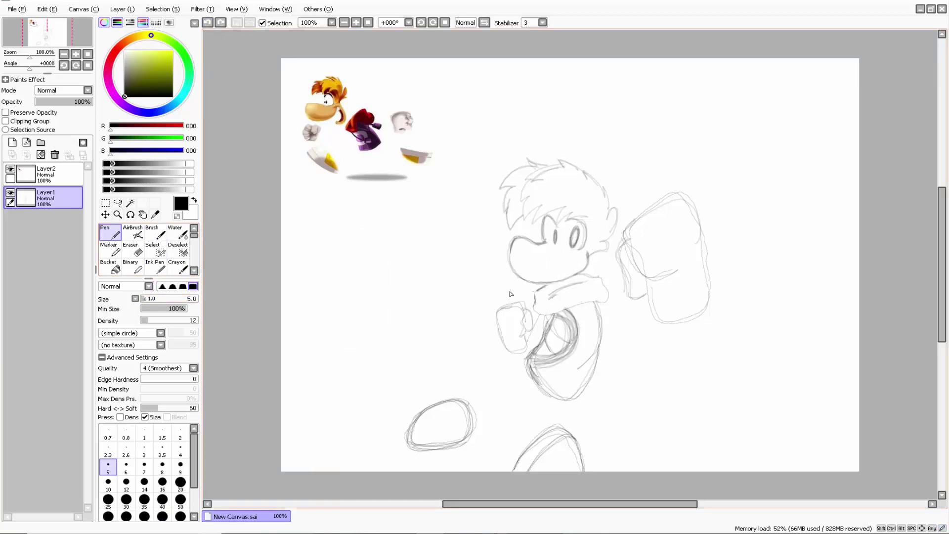
Retrace the whole nose outline with darker strokes of the size 5 Pen
drag(538, 258, 536, 250)
mouse_move(533, 242)
mouse_down()
mouse_move(514, 240)
mouse_move(509, 260)
mouse_move(508, 251)
mouse_move(519, 279)
mouse_move(546, 286)
mouse_move(590, 267)
mouse_move(577, 271)
mouse_up()
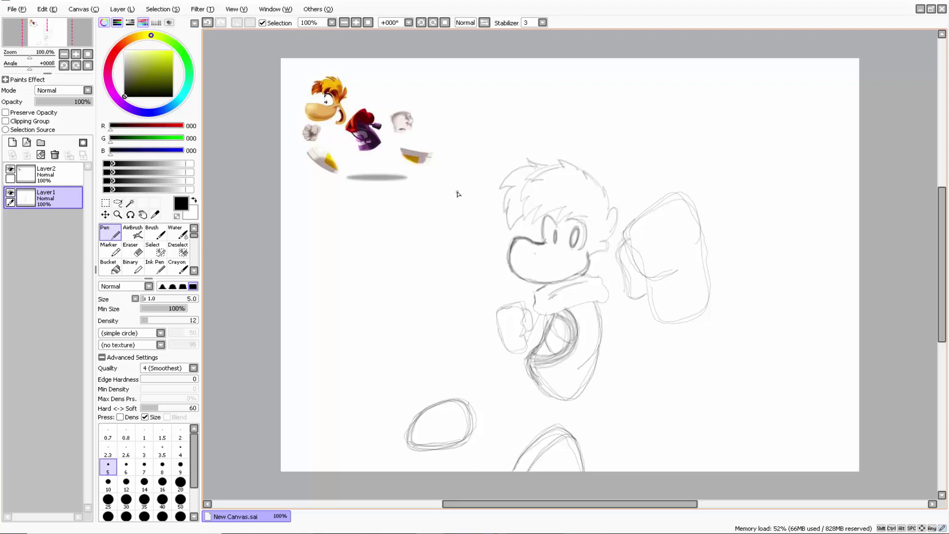
drag(347, 200, 388, 200)
click(208, 23)
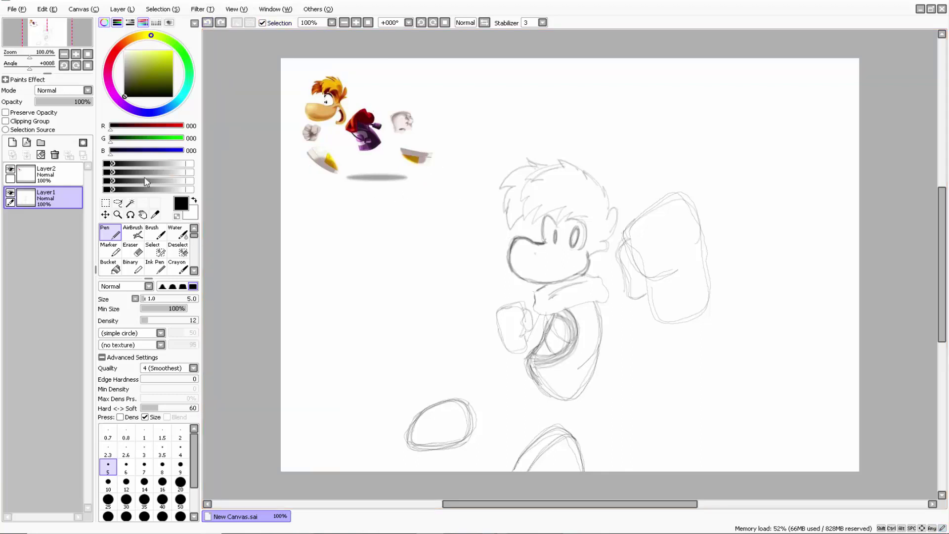
Select Layer2 and hide and show it repeatedly to check which artwork it holds
click(64, 178)
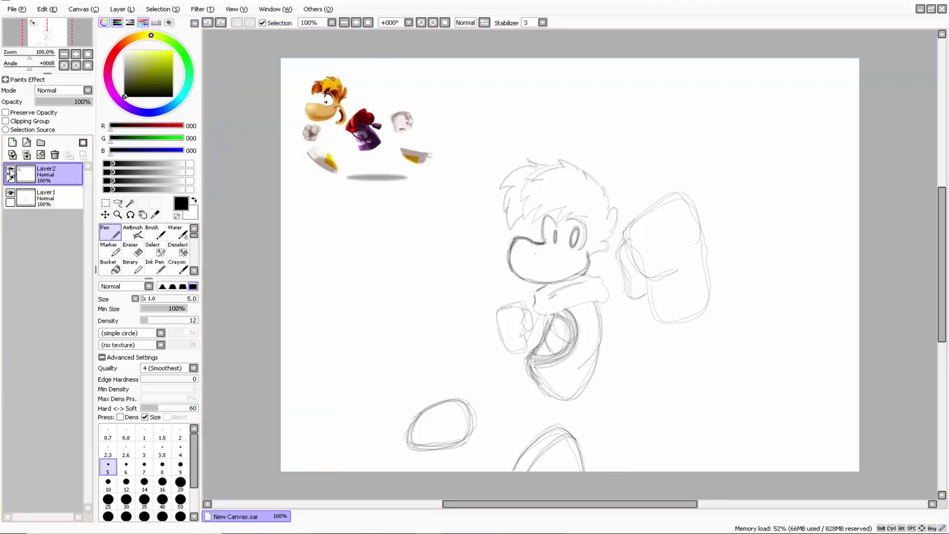
click(10, 171)
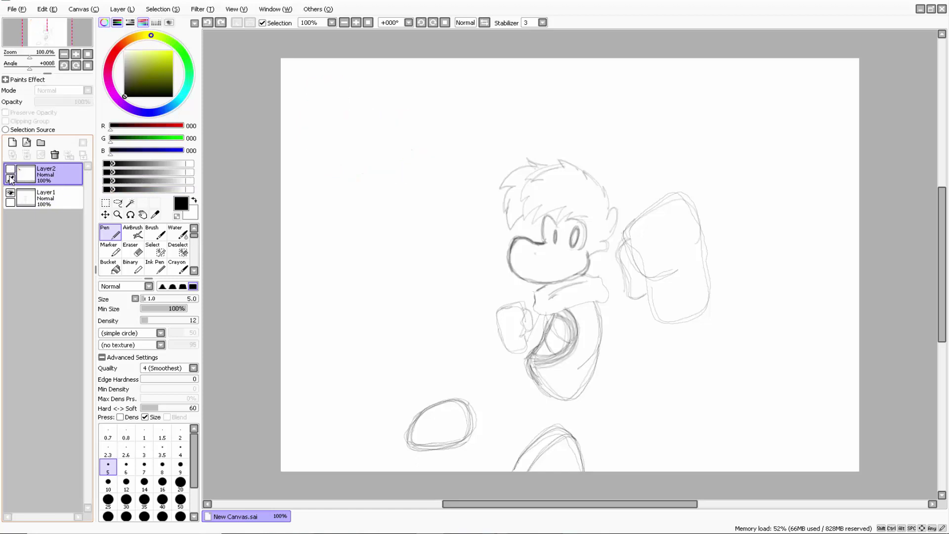
click(10, 169)
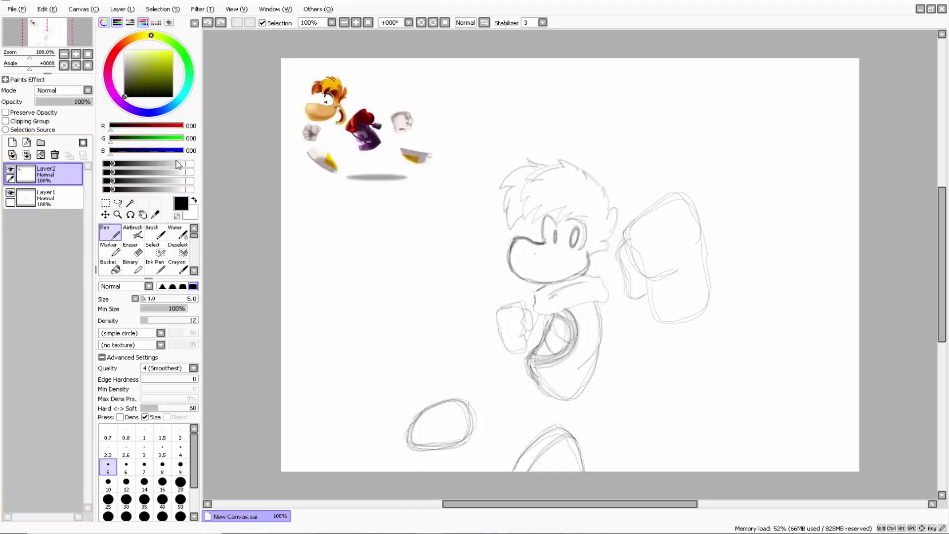
click(10, 170)
click(10, 170)
click(11, 170)
click(11, 169)
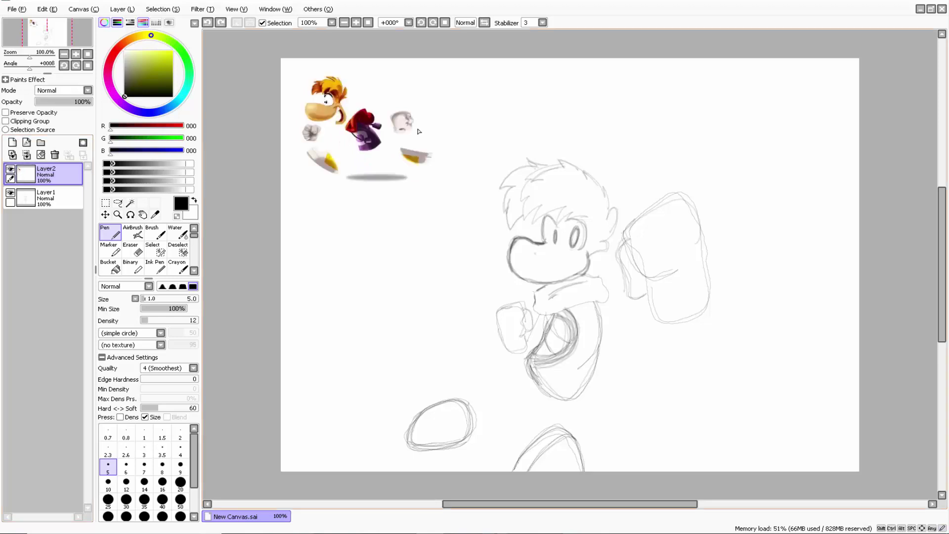
Try retracing the large raised fist, the small fist, the scarf and the body with darker lines on Layer2
click(536, 192)
mouse_move(646, 272)
mouse_down()
mouse_move(630, 221)
mouse_move(641, 265)
mouse_move(674, 270)
mouse_move(651, 274)
mouse_move(631, 248)
mouse_move(639, 270)
mouse_move(635, 217)
mouse_move(672, 198)
mouse_move(625, 241)
mouse_move(637, 269)
mouse_move(632, 216)
mouse_move(661, 203)
mouse_move(694, 206)
mouse_move(704, 227)
mouse_move(694, 247)
mouse_move(708, 228)
mouse_move(705, 299)
mouse_move(699, 317)
mouse_move(675, 322)
mouse_move(658, 310)
mouse_move(651, 278)
mouse_move(653, 312)
mouse_move(699, 316)
mouse_move(712, 300)
mouse_move(712, 249)
mouse_up()
mouse_move(638, 248)
mouse_down()
mouse_move(618, 256)
mouse_move(625, 297)
mouse_move(653, 292)
mouse_move(635, 300)
mouse_move(631, 240)
mouse_move(621, 263)
mouse_move(625, 295)
mouse_move(644, 305)
mouse_up()
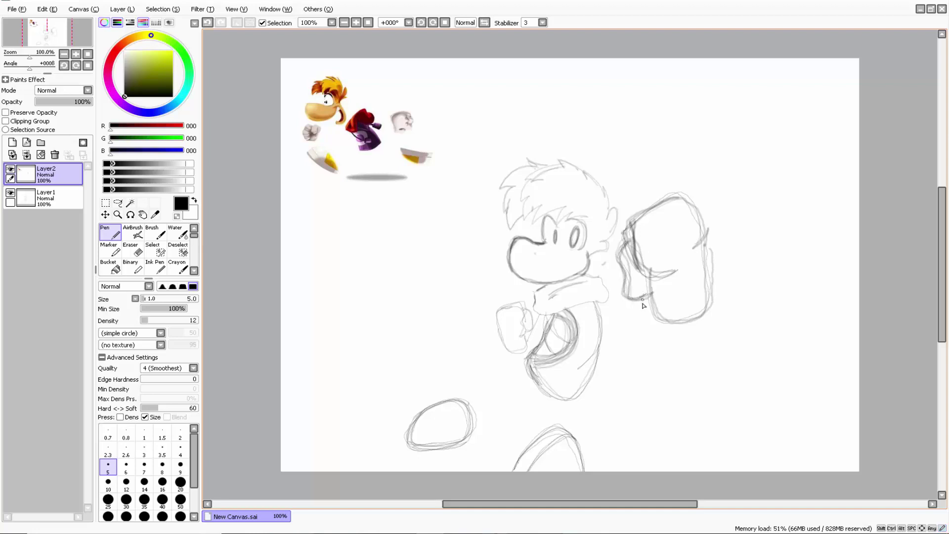
mouse_move(498, 313)
mouse_down()
mouse_move(518, 351)
mouse_move(528, 343)
mouse_move(527, 308)
mouse_move(507, 302)
mouse_move(529, 309)
mouse_move(525, 332)
mouse_move(526, 307)
mouse_move(605, 295)
mouse_up()
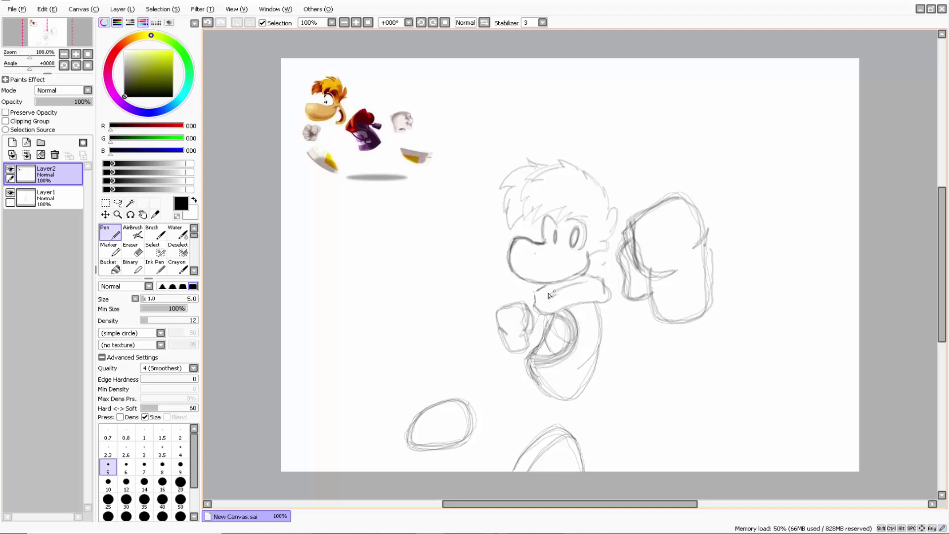
mouse_move(546, 296)
mouse_down()
mouse_move(584, 277)
mouse_move(547, 297)
mouse_move(569, 285)
mouse_move(573, 242)
mouse_move(534, 302)
mouse_move(548, 313)
mouse_move(565, 305)
mouse_move(610, 313)
mouse_move(603, 290)
mouse_move(602, 356)
mouse_move(573, 400)
mouse_move(593, 373)
mouse_move(599, 315)
mouse_move(591, 373)
mouse_move(581, 393)
mouse_up()
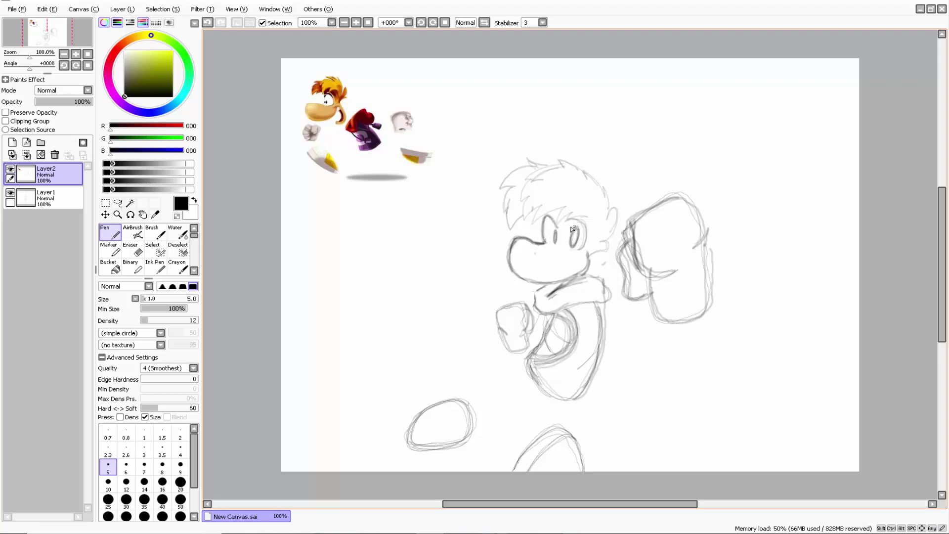
Try darkening the eyes and scarf and adding a mouth line on the lower face, erasing the mouth line
mouse_move(572, 229)
mouse_down()
mouse_move(589, 225)
mouse_move(587, 250)
mouse_move(562, 275)
mouse_move(573, 265)
mouse_move(566, 290)
mouse_up()
click(208, 22)
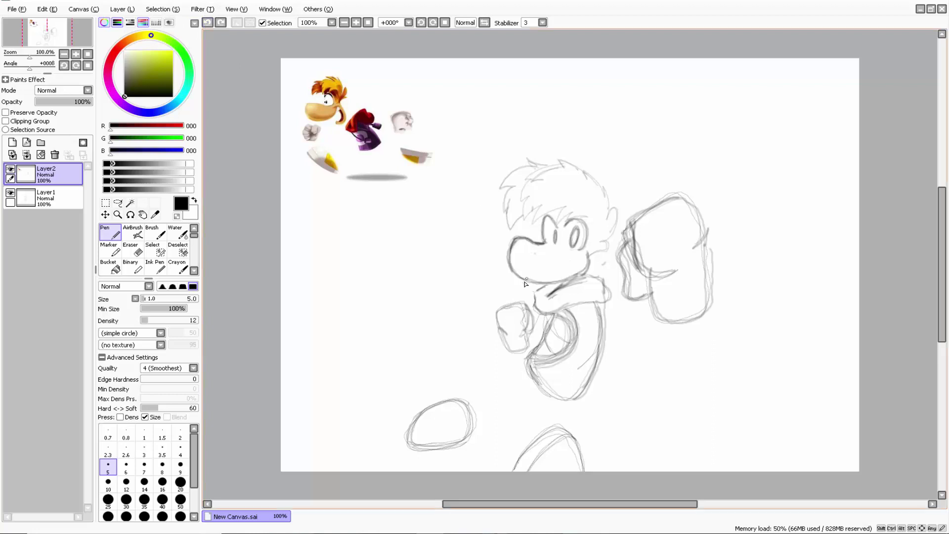
mouse_move(537, 284)
mouse_down()
mouse_move(543, 284)
mouse_move(576, 268)
mouse_up()
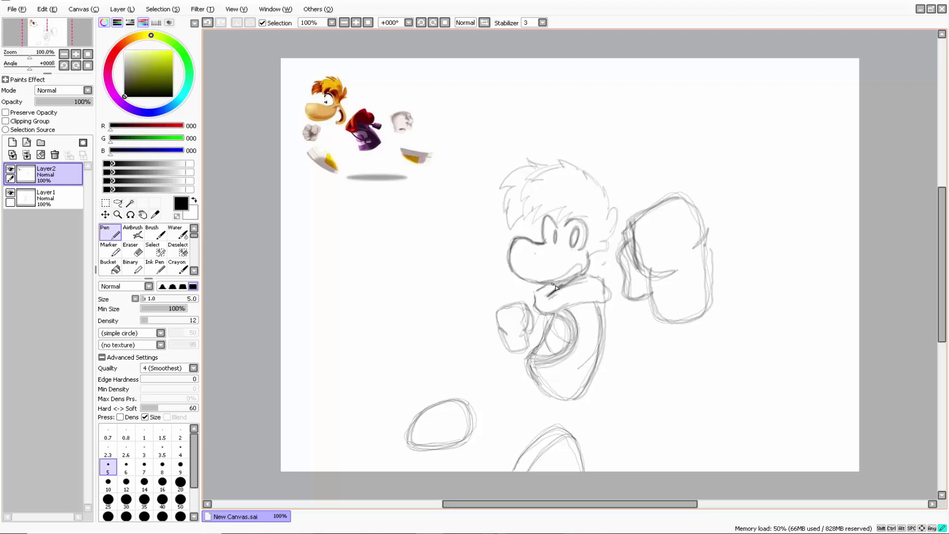
mouse_move(555, 286)
mouse_down()
mouse_move(591, 267)
mouse_move(580, 282)
mouse_up()
click(133, 250)
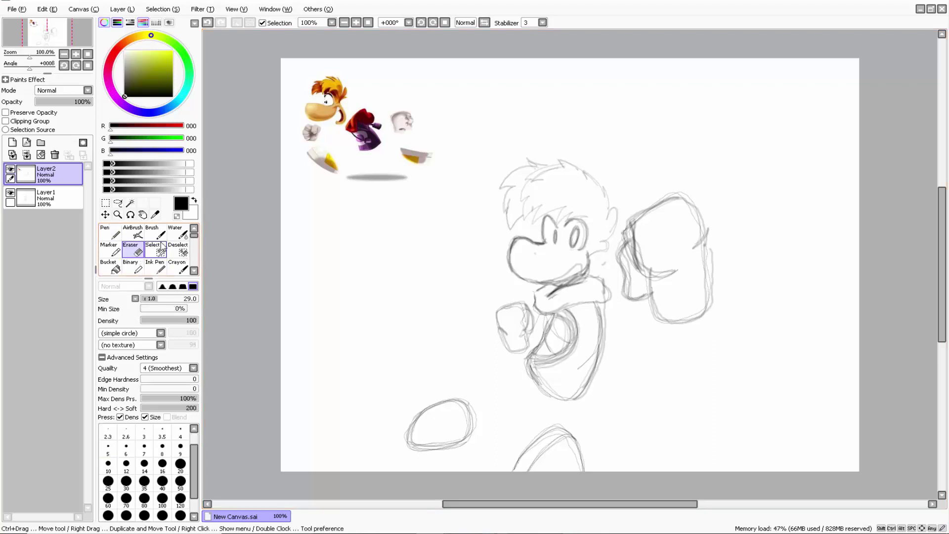
mouse_move(567, 266)
mouse_down()
mouse_move(564, 279)
mouse_move(584, 267)
mouse_move(568, 269)
mouse_up()
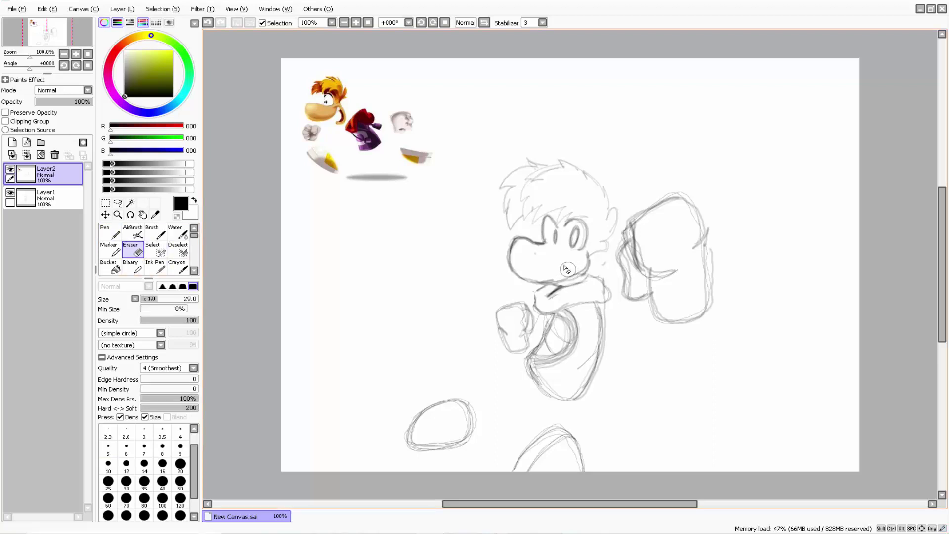
Undo all the retracing strokes made on Layer2 over the face, scarf, body and fists
click(208, 23)
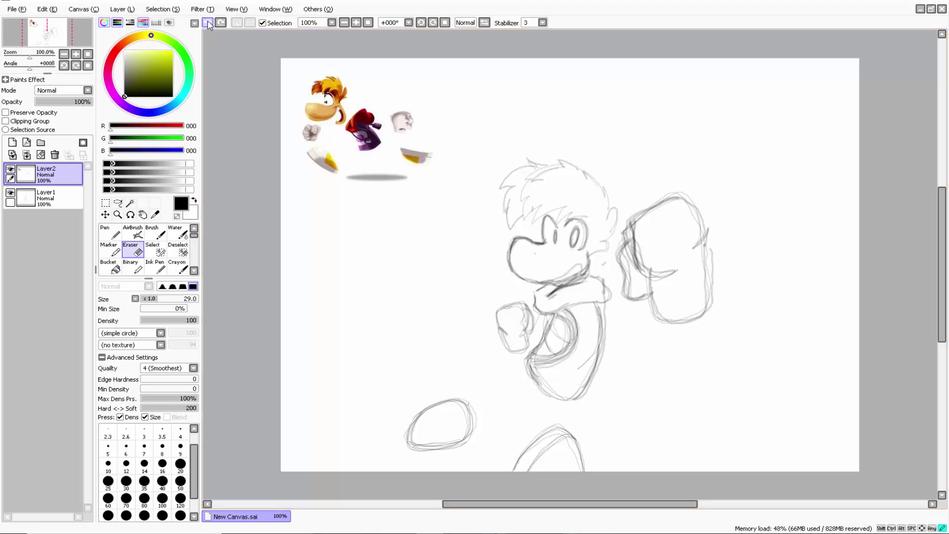
click(208, 23)
click(208, 23)
click(209, 22)
click(208, 23)
click(208, 23)
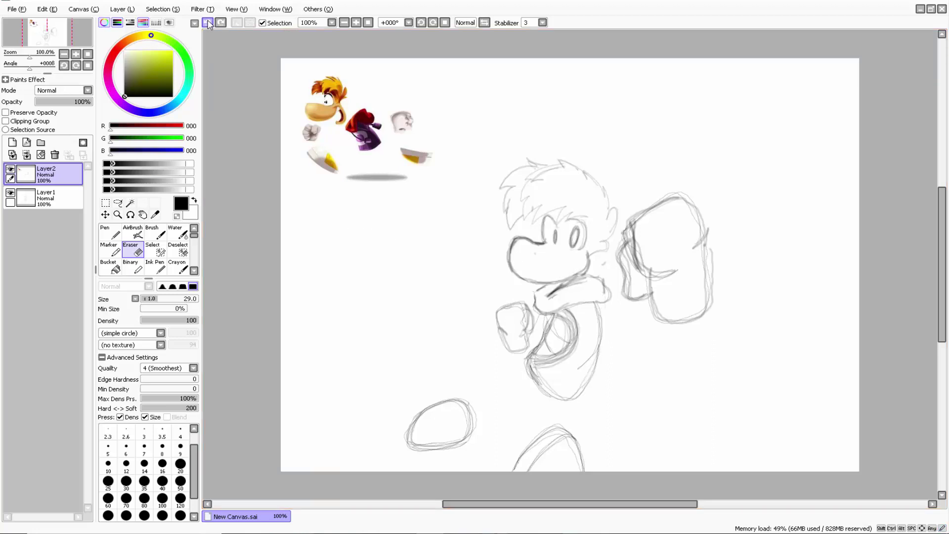
click(209, 23)
click(210, 24)
click(211, 23)
click(211, 23)
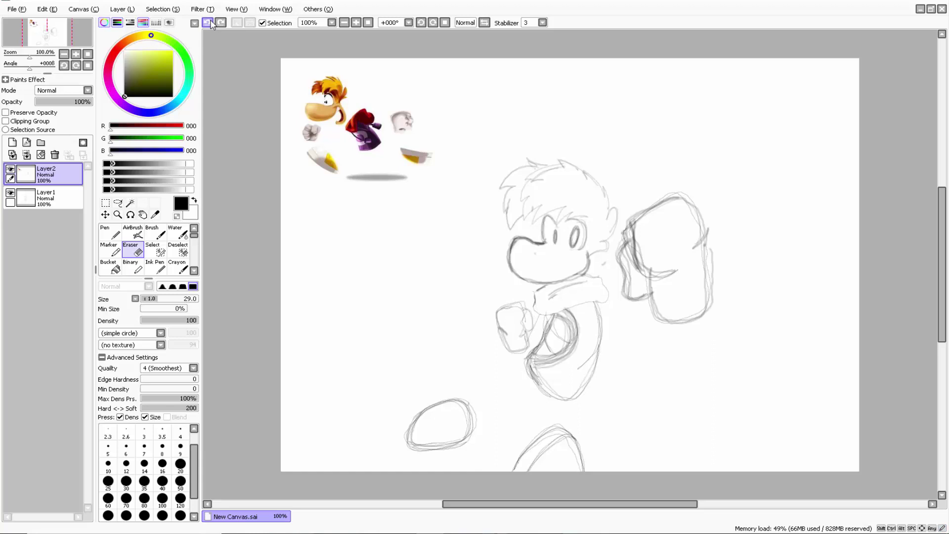
click(212, 23)
click(212, 23)
click(214, 23)
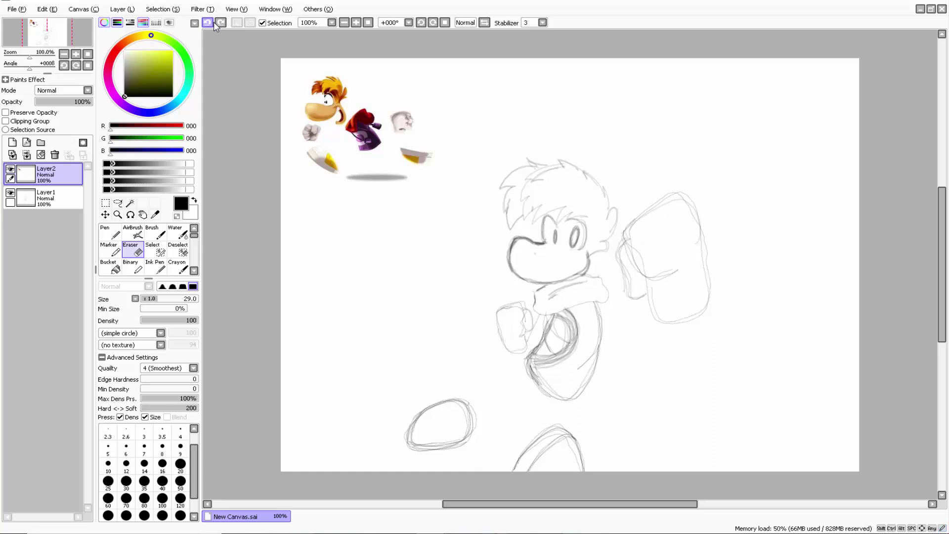
Undo the remaining retracing, and with Layer1 active, erase the stray mark inside the nose
click(213, 23)
click(212, 24)
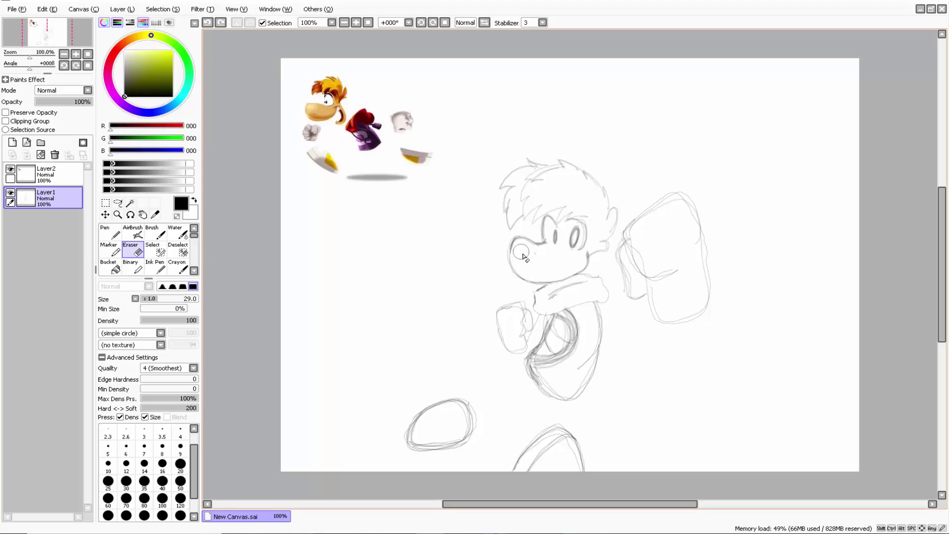
drag(523, 255, 540, 253)
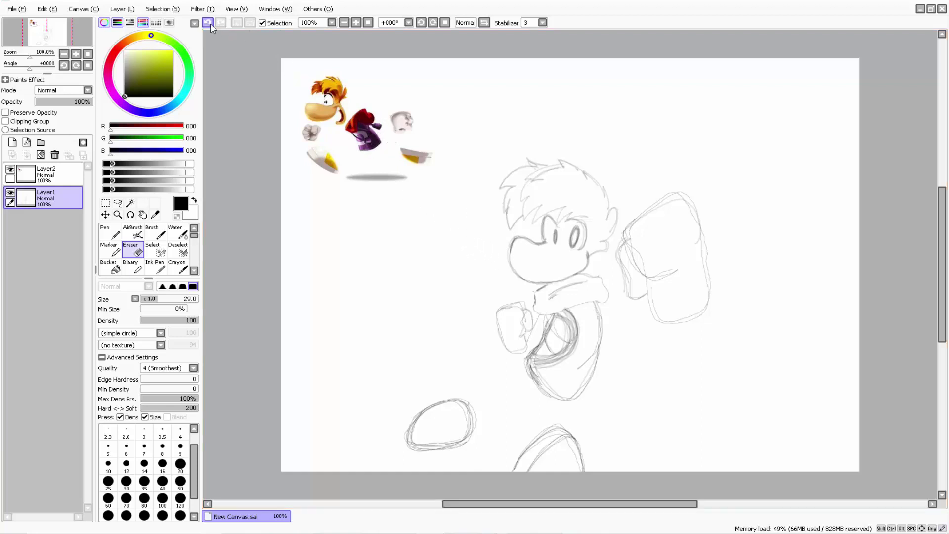
Retrace the underside of the nose with the Pen, sketch a mouth corner on the lower face, and erase around that corner
click(110, 232)
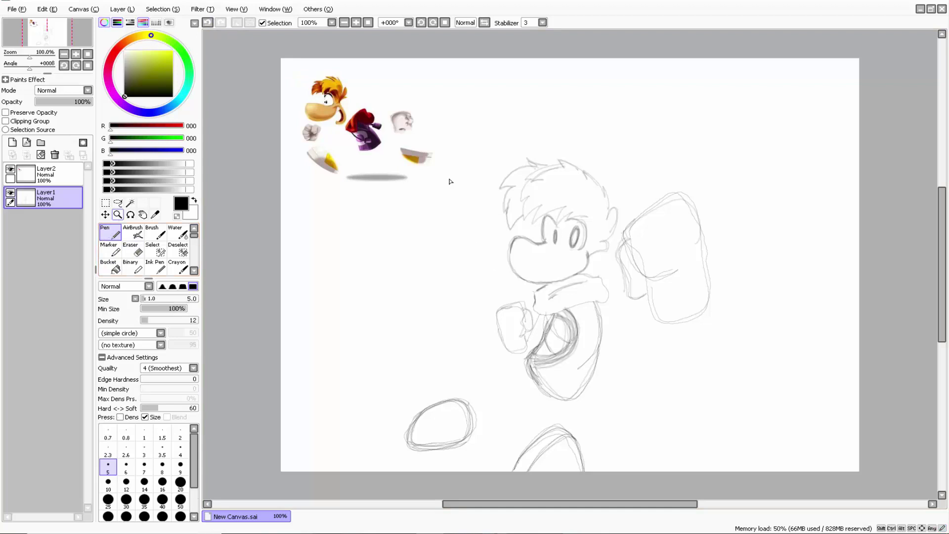
mouse_move(510, 250)
mouse_down()
mouse_move(516, 276)
mouse_move(532, 283)
mouse_up()
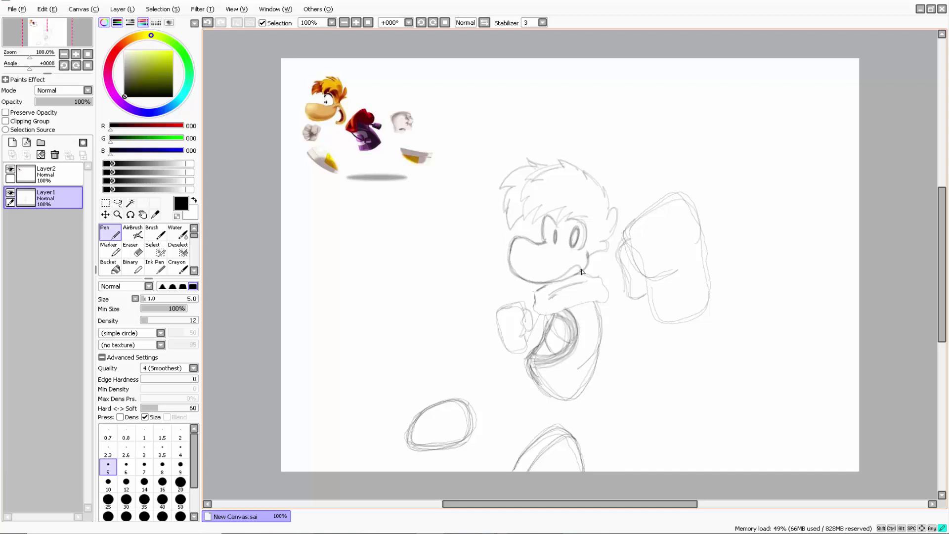
mouse_move(582, 271)
mouse_down()
mouse_move(562, 283)
mouse_move(588, 265)
mouse_up()
click(131, 249)
mouse_move(568, 269)
mouse_down()
mouse_move(580, 274)
mouse_move(566, 275)
mouse_move(579, 262)
mouse_move(573, 271)
mouse_up()
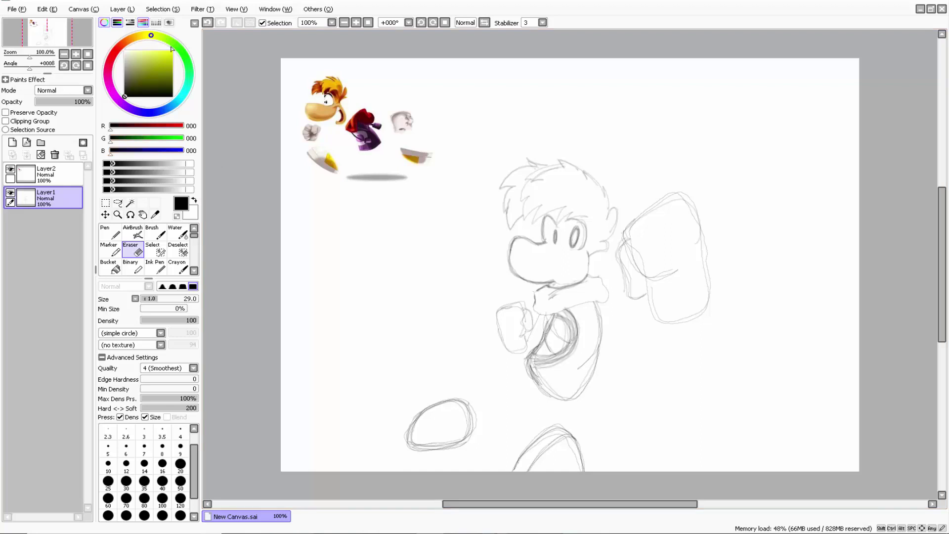
Redraw the mouth corner with the Pen and darken the jaw and nose outline
click(110, 232)
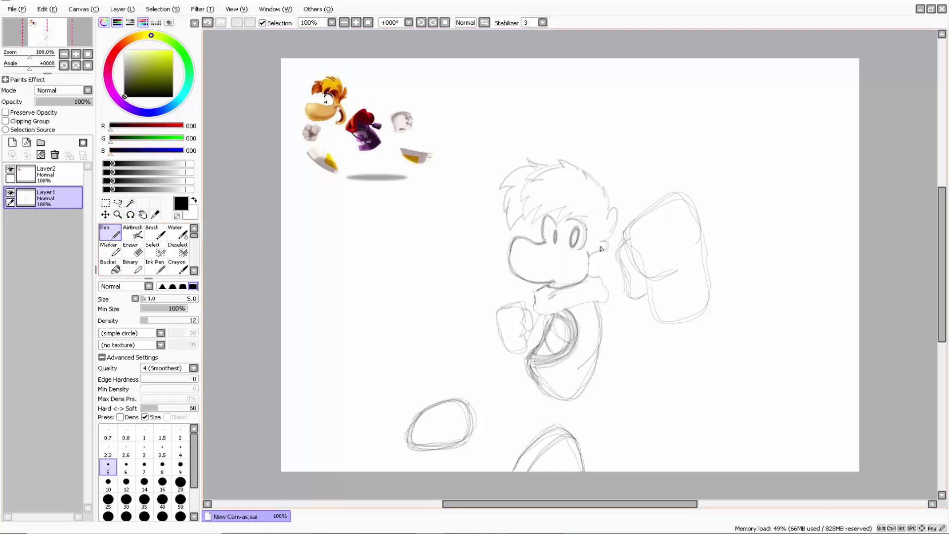
drag(554, 285, 569, 276)
mouse_move(575, 274)
mouse_down()
mouse_move(567, 283)
mouse_move(552, 275)
mouse_up()
mouse_move(532, 243)
mouse_down()
mouse_move(517, 238)
mouse_move(515, 276)
mouse_move(550, 283)
mouse_up()
Darken the hair and ear outlines and retrace the edges of the scarf with the Pen
mouse_move(561, 166)
mouse_down()
mouse_move(525, 181)
mouse_move(559, 166)
mouse_move(524, 185)
mouse_move(533, 181)
mouse_move(520, 193)
mouse_move(533, 194)
mouse_move(523, 221)
mouse_move(544, 205)
mouse_move(537, 220)
mouse_move(567, 207)
mouse_move(560, 224)
mouse_move(581, 216)
mouse_up()
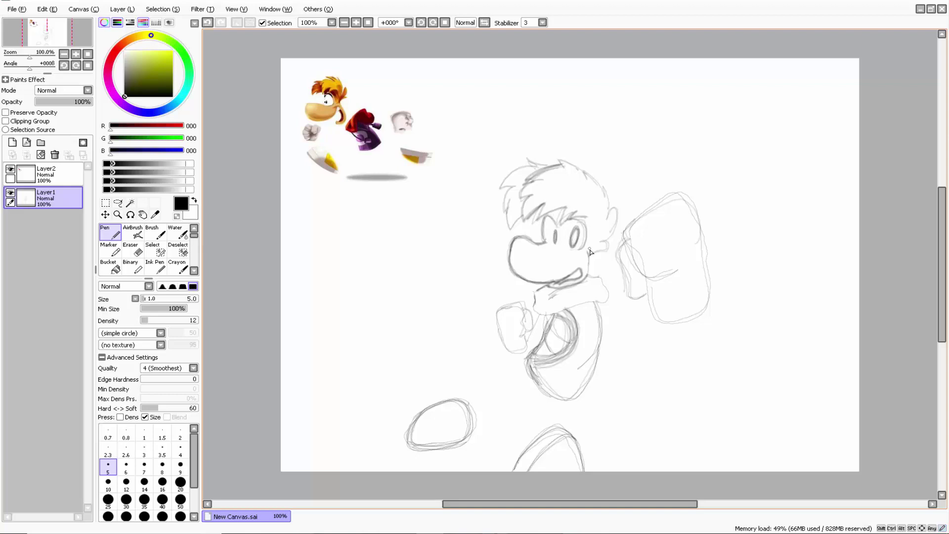
mouse_move(589, 252)
mouse_down()
mouse_move(608, 248)
mouse_move(599, 243)
mouse_move(615, 231)
mouse_move(618, 206)
mouse_move(610, 211)
mouse_move(602, 187)
mouse_move(607, 202)
mouse_move(565, 163)
mouse_move(523, 165)
mouse_move(500, 190)
mouse_move(511, 195)
mouse_move(506, 212)
mouse_move(516, 230)
mouse_move(529, 220)
mouse_up()
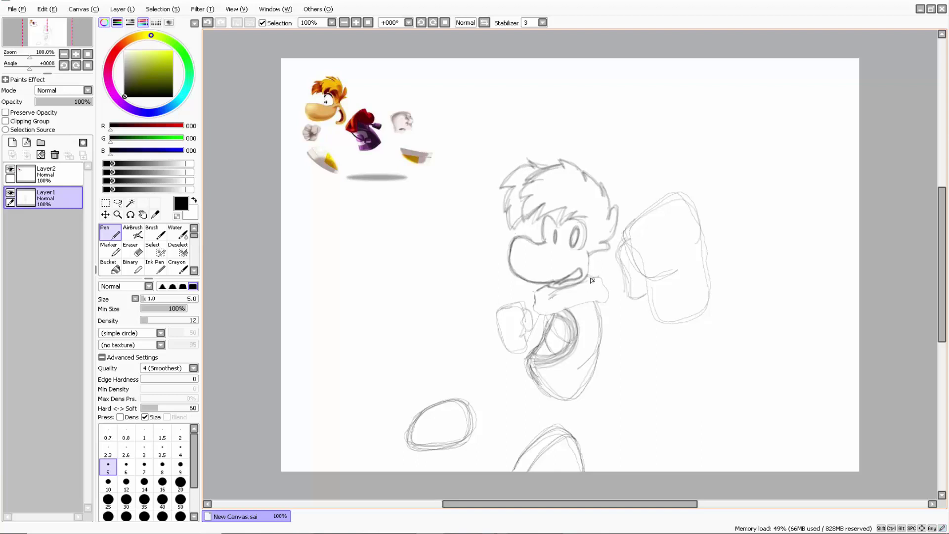
mouse_move(588, 276)
mouse_down()
mouse_move(608, 298)
mouse_move(560, 313)
mouse_move(533, 303)
mouse_move(559, 290)
mouse_up()
Darken the outlines of the large raised fist and the small fist, and dismiss the browser notification
mouse_move(628, 247)
mouse_down()
mouse_move(627, 293)
mouse_move(647, 279)
mouse_up()
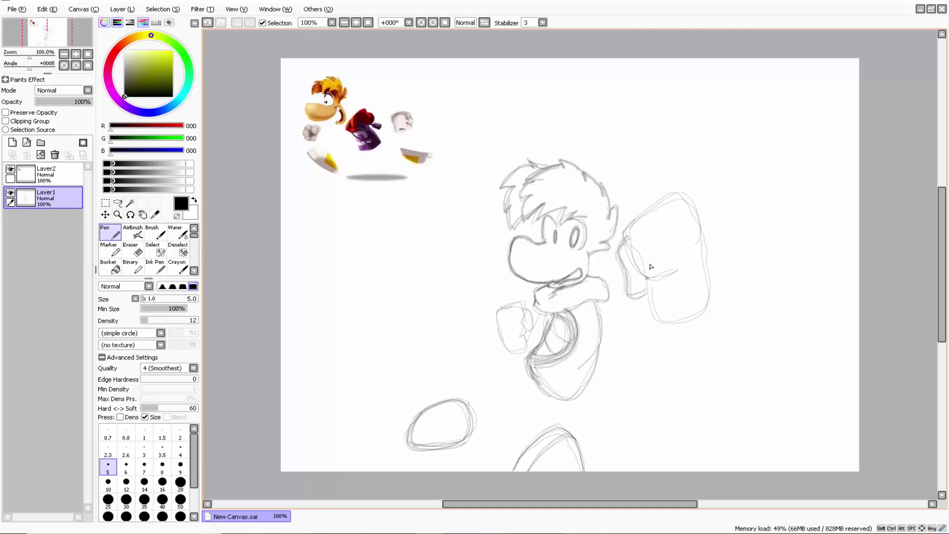
mouse_move(631, 233)
mouse_down()
mouse_move(685, 196)
mouse_move(701, 226)
mouse_move(659, 279)
mouse_move(642, 270)
mouse_move(629, 239)
mouse_move(653, 285)
mouse_move(655, 313)
mouse_move(652, 303)
mouse_move(667, 319)
mouse_move(696, 311)
mouse_move(708, 288)
mouse_move(705, 236)
mouse_up()
mouse_move(497, 311)
mouse_down()
mouse_move(522, 304)
mouse_move(517, 325)
mouse_move(527, 340)
mouse_move(512, 353)
mouse_up()
mouse_move(525, 308)
mouse_down()
mouse_move(536, 316)
mouse_move(528, 341)
mouse_up()
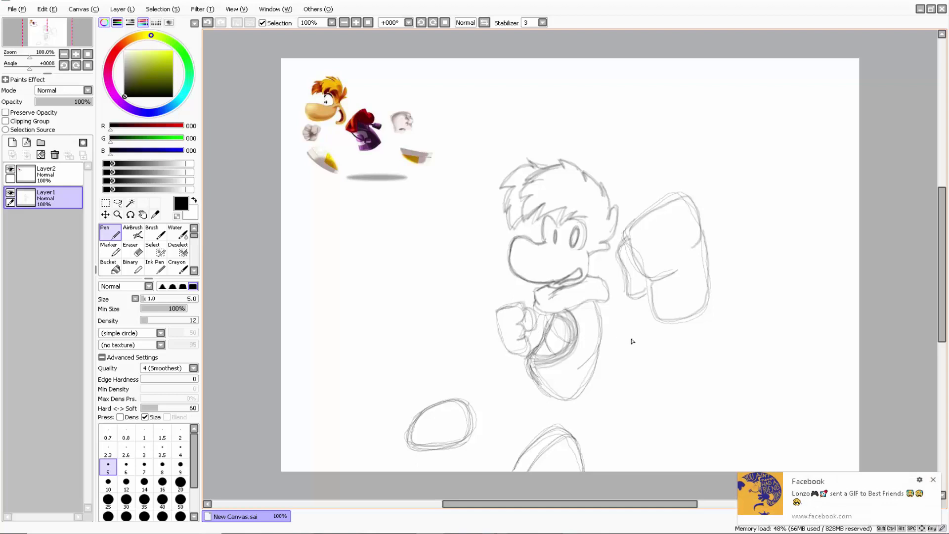
click(933, 479)
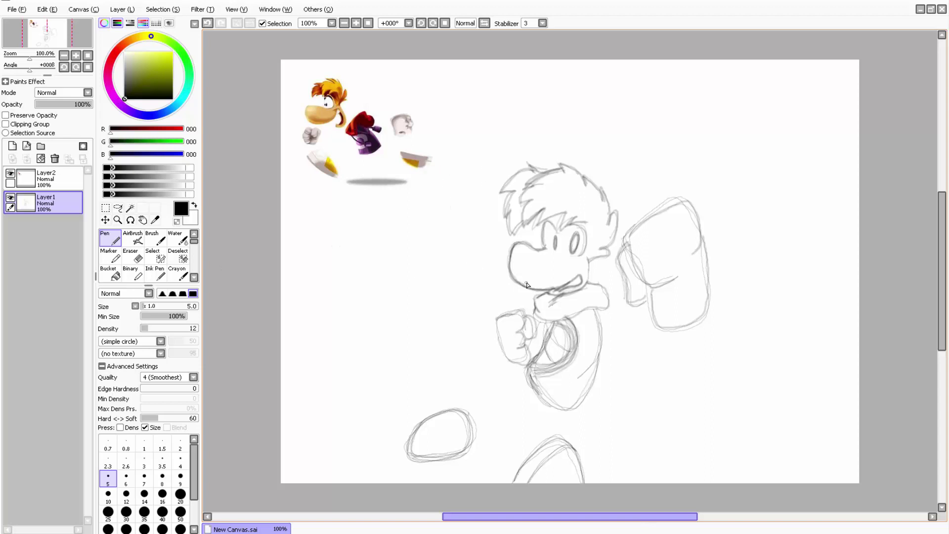
Redraw the jaw line beside the mouth corner, undoing the first two attempts
mouse_move(556, 294)
mouse_down()
mouse_move(585, 288)
mouse_move(594, 269)
mouse_up()
click(207, 23)
mouse_move(582, 289)
mouse_down()
mouse_move(592, 263)
mouse_move(573, 278)
mouse_up()
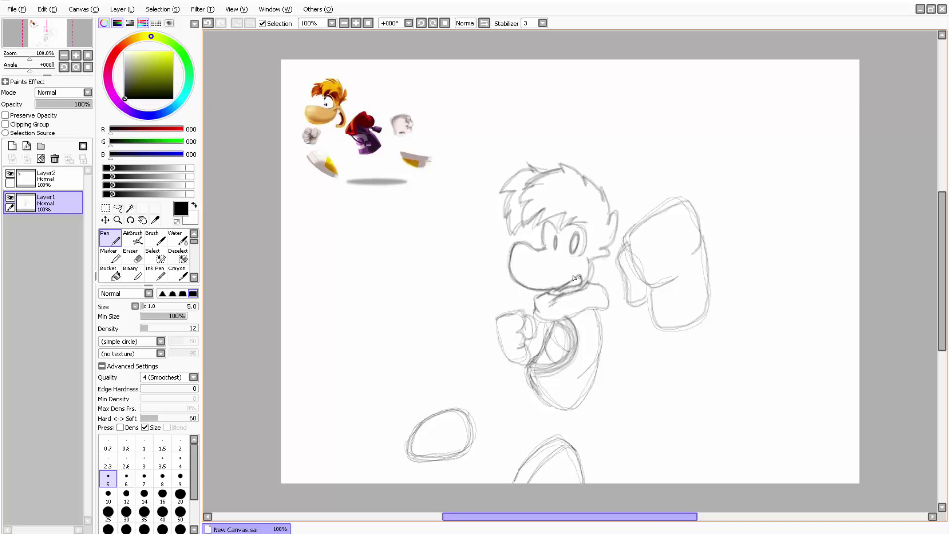
click(207, 25)
drag(590, 277, 586, 287)
Reshape the nose with a rounder outline, erase the old line inside it, and darken the bridge toward the eyes
mouse_move(525, 244)
mouse_down()
mouse_move(542, 250)
mouse_move(515, 242)
mouse_move(546, 253)
mouse_move(528, 242)
mouse_move(513, 250)
mouse_move(510, 271)
mouse_move(514, 245)
mouse_move(506, 266)
mouse_up()
click(133, 255)
mouse_move(531, 254)
mouse_down()
mouse_move(518, 258)
mouse_move(530, 257)
mouse_up()
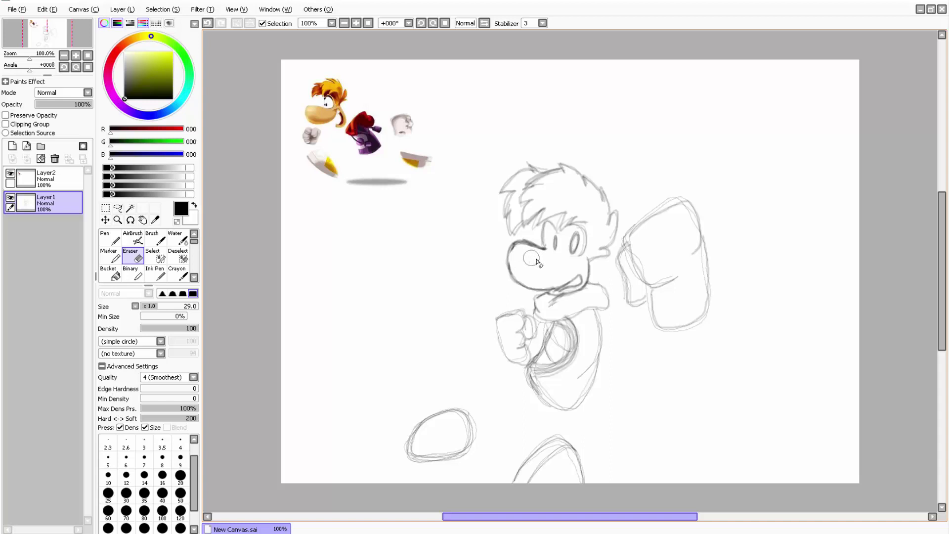
mouse_move(533, 255)
mouse_down()
mouse_move(519, 249)
mouse_move(525, 266)
mouse_up()
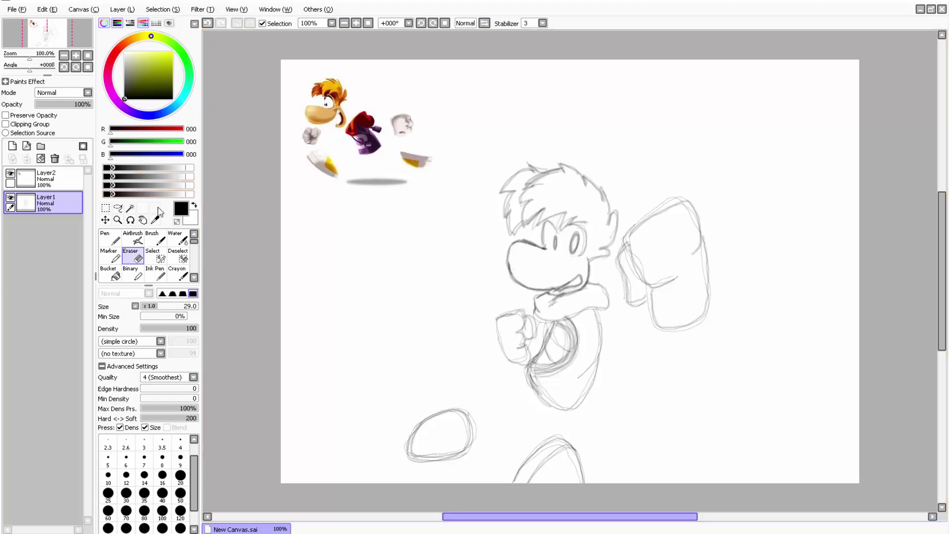
click(113, 239)
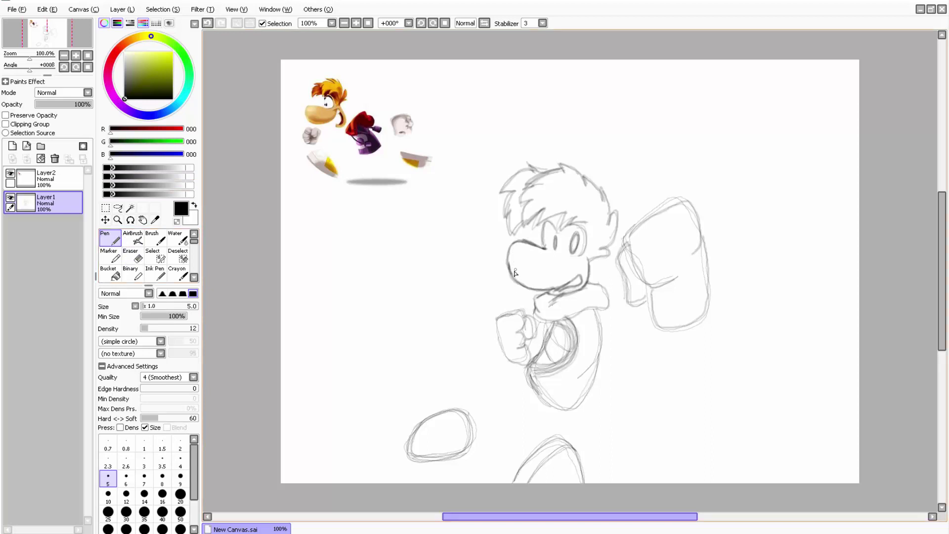
drag(507, 272, 523, 245)
mouse_move(543, 243)
mouse_down()
mouse_move(549, 222)
mouse_move(557, 231)
mouse_up()
Darken the spiky hair contour, the fringe and the back of the head, and add inner strands with the Pen
mouse_move(501, 191)
mouse_down()
mouse_move(517, 176)
mouse_move(547, 172)
mouse_move(507, 227)
mouse_up()
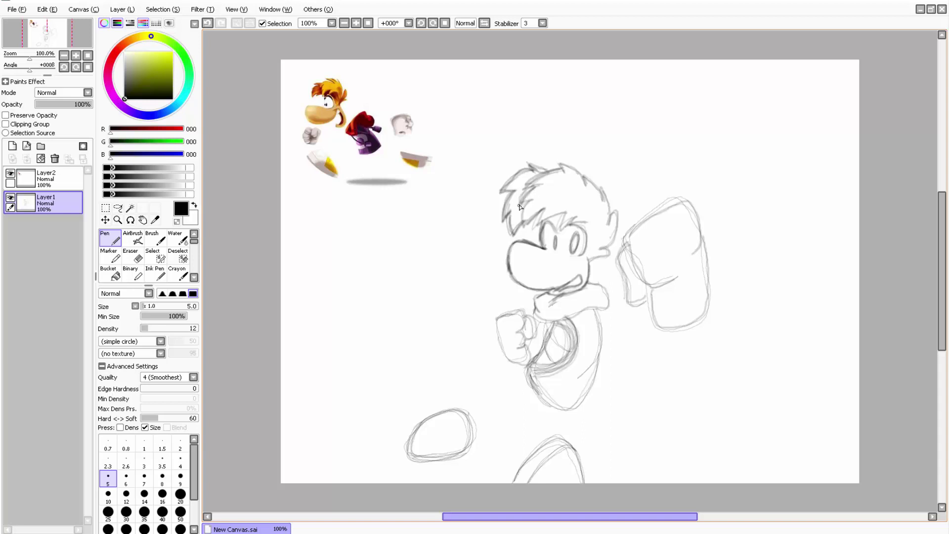
mouse_move(534, 188)
mouse_down()
mouse_move(543, 185)
mouse_move(522, 205)
mouse_move(538, 206)
mouse_move(523, 228)
mouse_move(551, 208)
mouse_move(539, 228)
mouse_move(574, 211)
mouse_move(544, 213)
mouse_move(579, 221)
mouse_move(561, 230)
mouse_move(579, 216)
mouse_move(561, 229)
mouse_move(570, 211)
mouse_up()
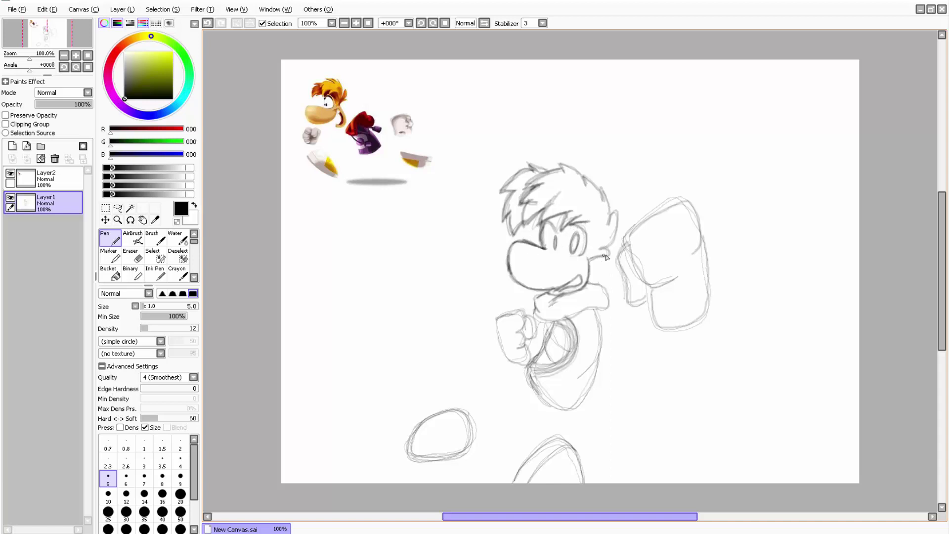
mouse_move(605, 251)
mouse_down()
mouse_move(615, 213)
mouse_move(584, 178)
mouse_move(585, 186)
mouse_up()
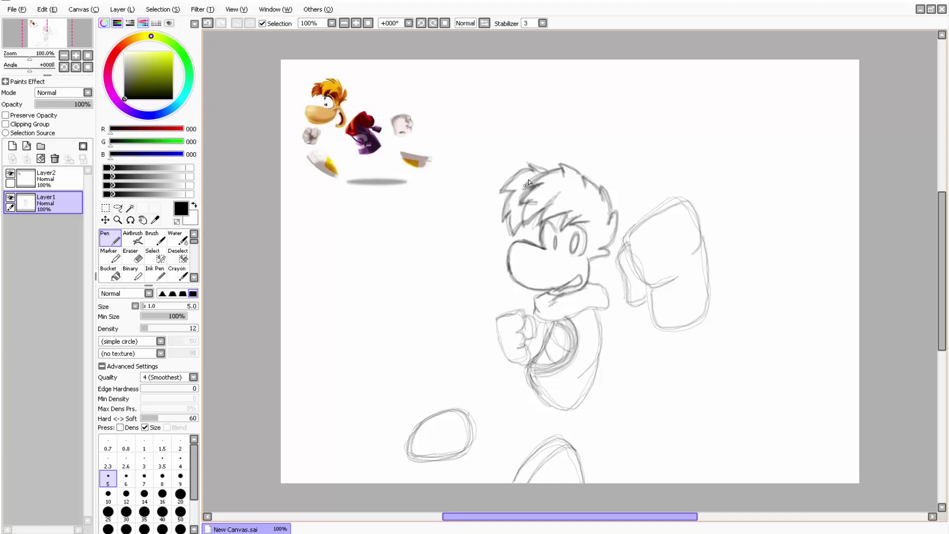
mouse_move(531, 189)
mouse_down()
mouse_move(525, 224)
mouse_move(536, 223)
mouse_move(556, 193)
mouse_move(536, 191)
mouse_move(556, 189)
mouse_move(538, 188)
mouse_move(543, 197)
mouse_move(540, 185)
mouse_move(527, 185)
mouse_move(550, 173)
mouse_up()
mouse_move(543, 170)
mouse_down()
mouse_move(521, 168)
mouse_move(504, 189)
mouse_move(517, 191)
mouse_move(505, 190)
mouse_move(514, 179)
mouse_move(503, 210)
mouse_move(514, 207)
mouse_move(516, 237)
mouse_move(527, 221)
mouse_up()
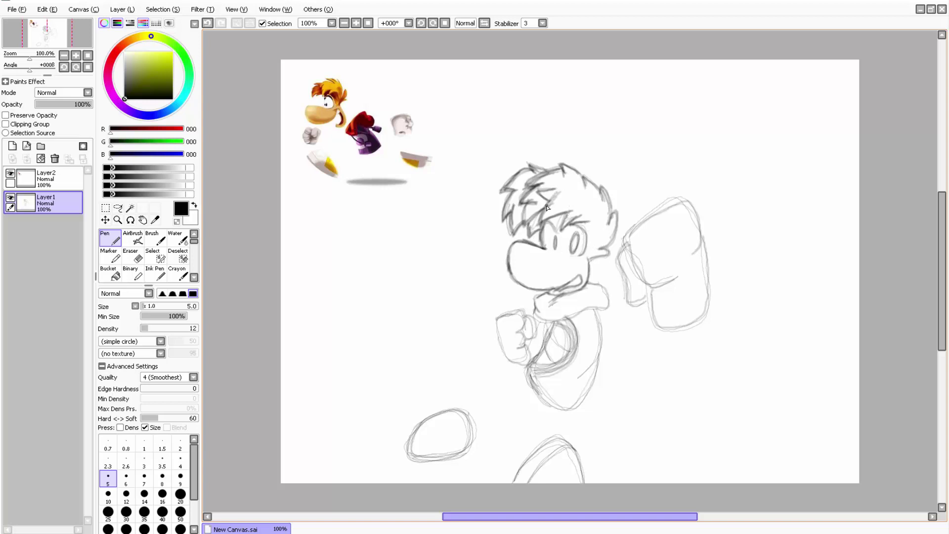
Erase the stray strand in the middle of the hair and redraw it as a clean spike
click(132, 256)
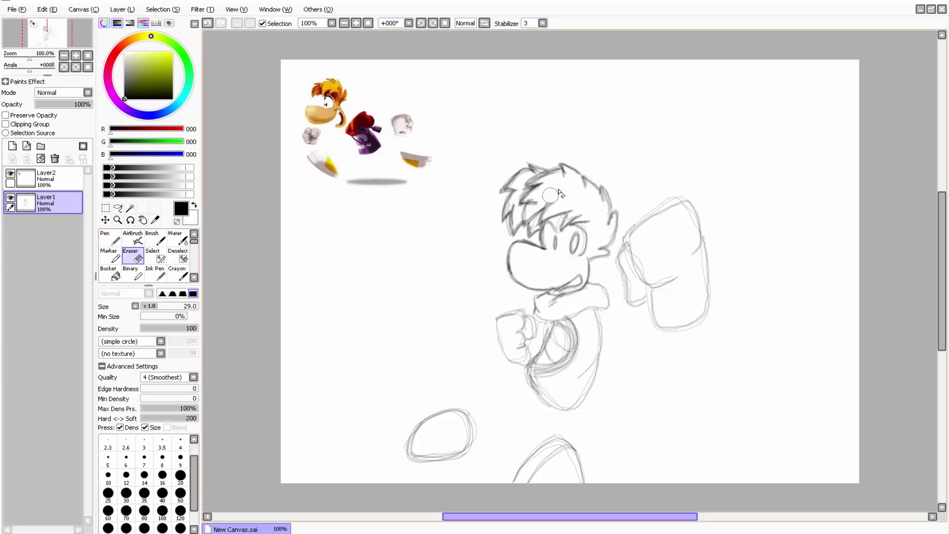
click(111, 238)
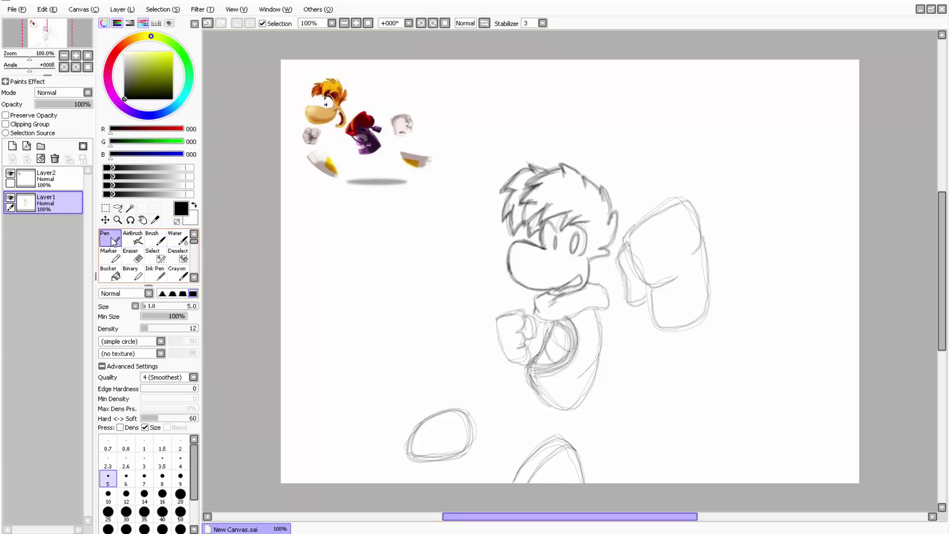
drag(544, 209, 556, 195)
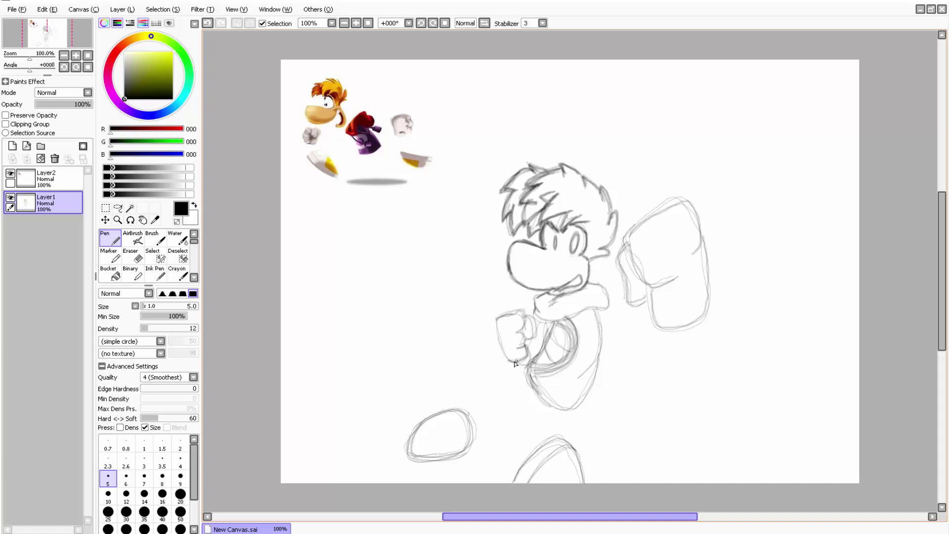
Redraw the small fist with clearer fingers, and erase stray lines inside the body with the Eraser at size 10
mouse_move(498, 336)
mouse_down()
mouse_move(500, 314)
mouse_move(519, 311)
mouse_move(524, 324)
mouse_up()
click(138, 257)
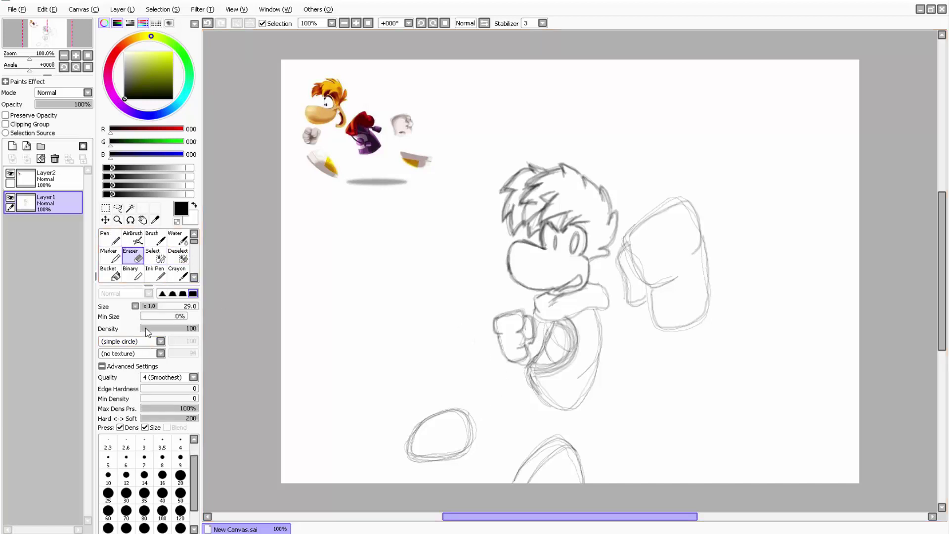
click(108, 476)
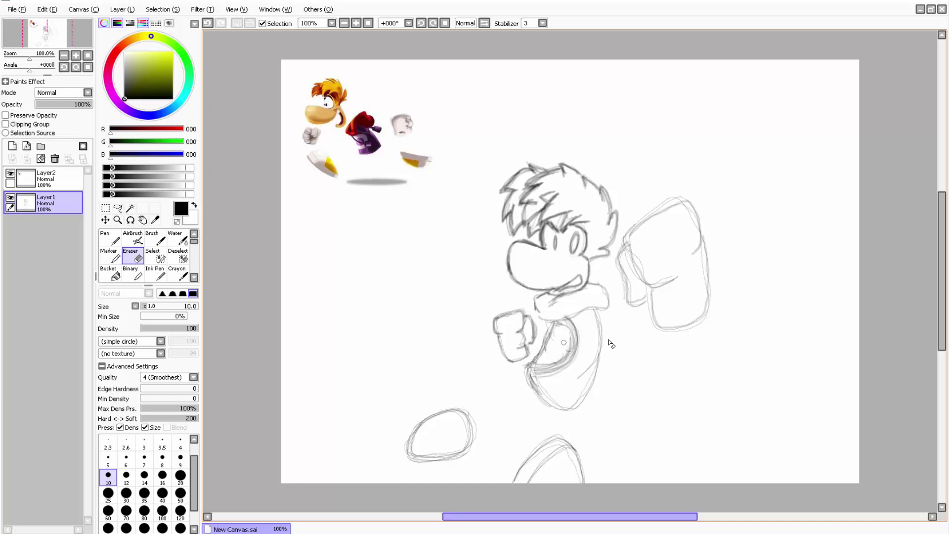
drag(596, 361, 581, 376)
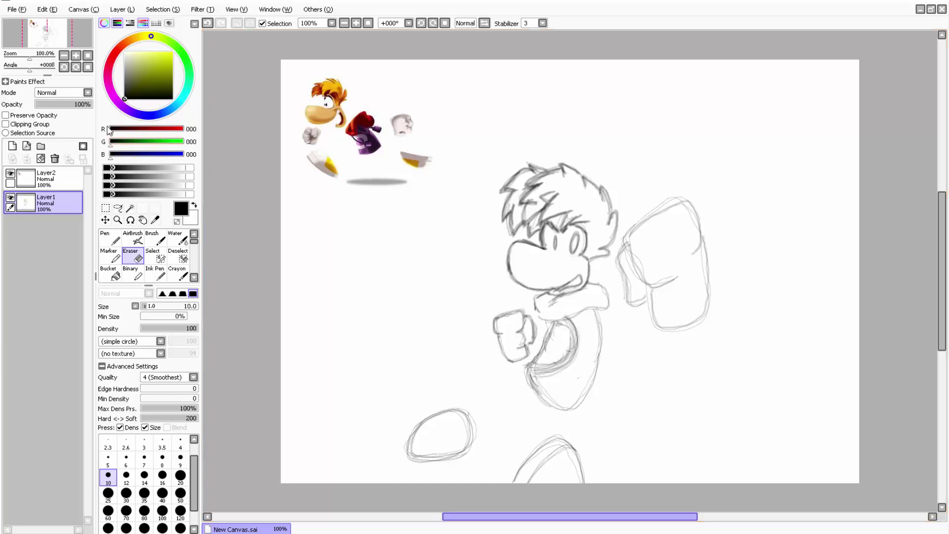
Hide and show Layer1 repeatedly to check which artwork it holds
click(11, 199)
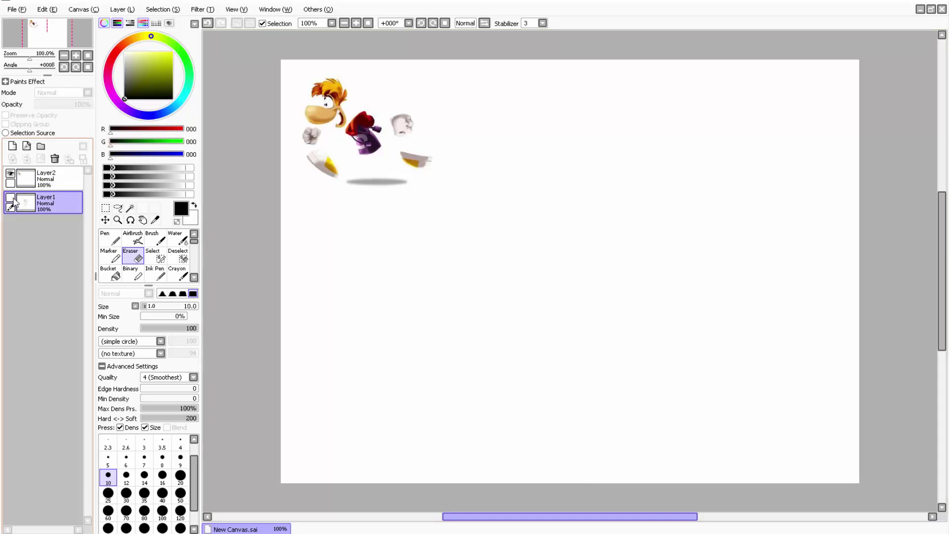
click(11, 198)
click(10, 198)
click(10, 198)
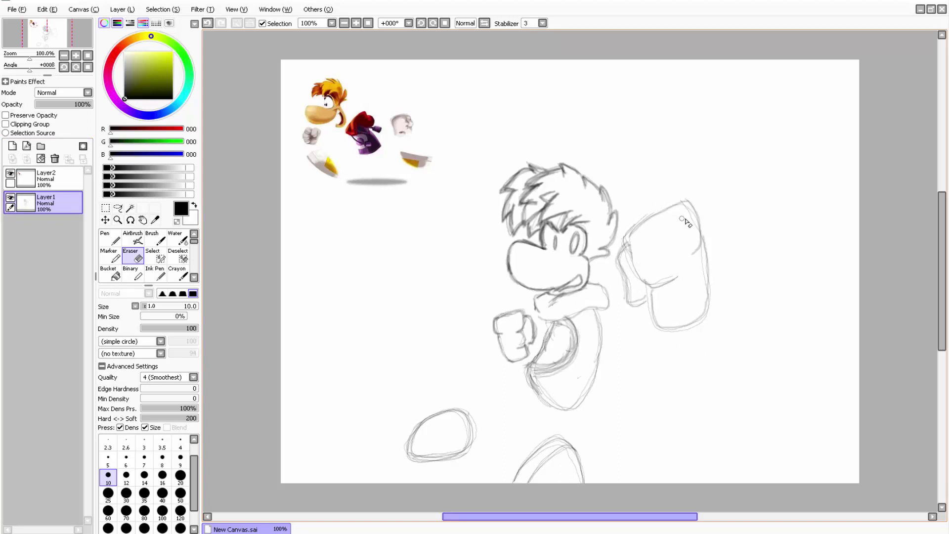
Erase the finger divisions of the large raised fist and redraw it with three stacked fingers and a thumb edge
mouse_move(676, 273)
mouse_down()
mouse_move(664, 297)
mouse_move(654, 294)
mouse_move(671, 291)
mouse_move(650, 279)
mouse_move(694, 255)
mouse_move(702, 235)
mouse_up()
mouse_move(652, 299)
mouse_down()
mouse_move(673, 261)
mouse_move(703, 248)
mouse_up()
click(117, 239)
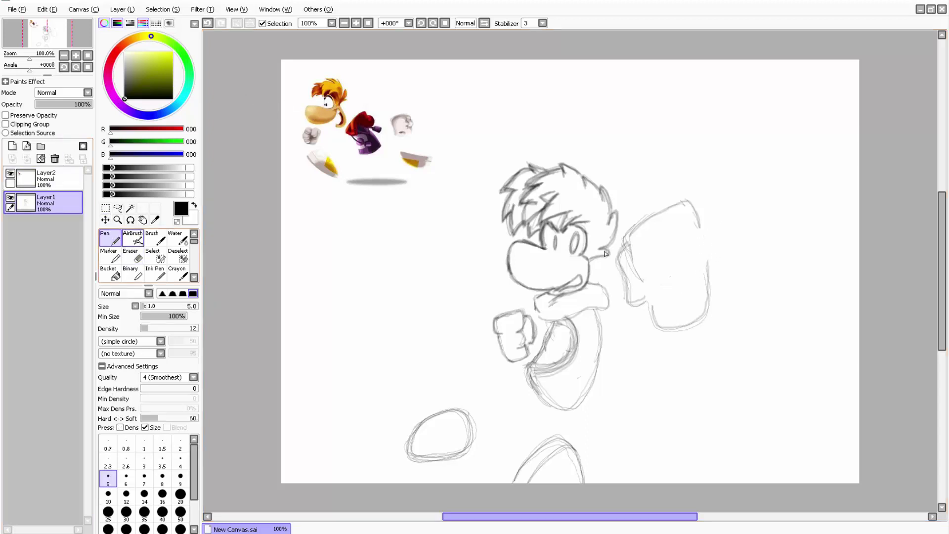
mouse_move(637, 272)
mouse_down()
mouse_move(695, 242)
mouse_move(644, 265)
mouse_move(681, 257)
mouse_up()
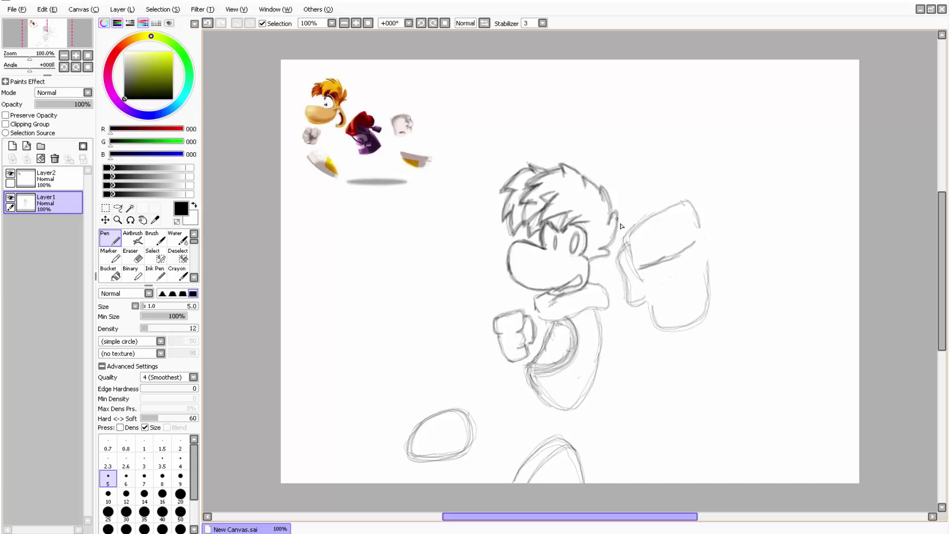
mouse_move(628, 242)
mouse_down()
mouse_move(629, 261)
mouse_move(651, 285)
mouse_move(642, 270)
mouse_move(638, 288)
mouse_move(639, 275)
mouse_move(640, 292)
mouse_move(658, 297)
mouse_move(706, 277)
mouse_move(708, 245)
mouse_move(692, 246)
mouse_move(710, 253)
mouse_move(706, 280)
mouse_move(644, 296)
mouse_move(631, 228)
mouse_move(696, 200)
mouse_move(699, 244)
mouse_up()
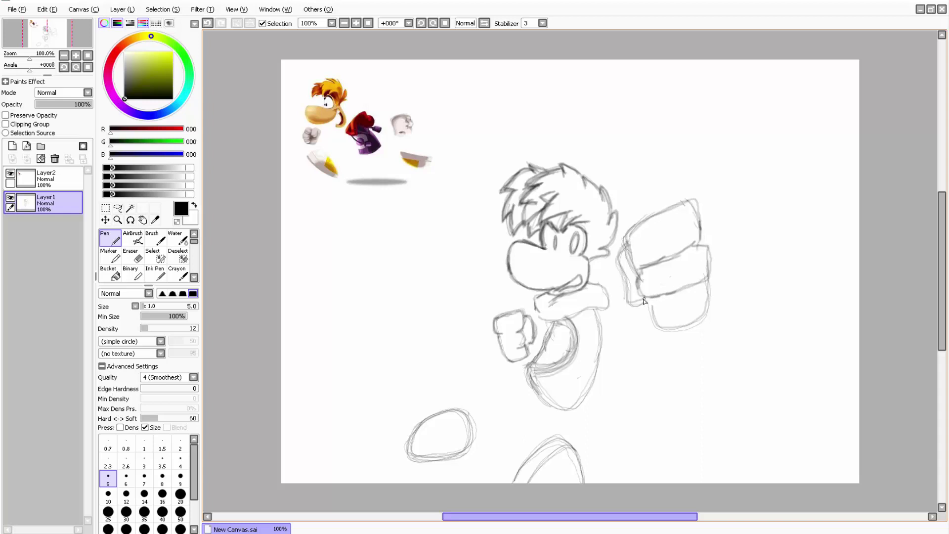
mouse_move(645, 300)
mouse_down()
mouse_move(655, 329)
mouse_move(694, 325)
mouse_move(710, 308)
mouse_move(705, 291)
mouse_up()
mouse_move(623, 251)
mouse_down()
mouse_move(626, 300)
mouse_move(641, 304)
mouse_up()
Darken the body outline with the Pen and erase the rough ring on the front of the body
mouse_move(596, 316)
mouse_down()
mouse_move(594, 379)
mouse_move(576, 406)
mouse_move(544, 401)
mouse_move(526, 368)
mouse_move(554, 327)
mouse_move(559, 360)
mouse_move(548, 341)
mouse_move(558, 321)
mouse_move(545, 340)
mouse_move(551, 360)
mouse_move(548, 339)
mouse_move(561, 366)
mouse_up()
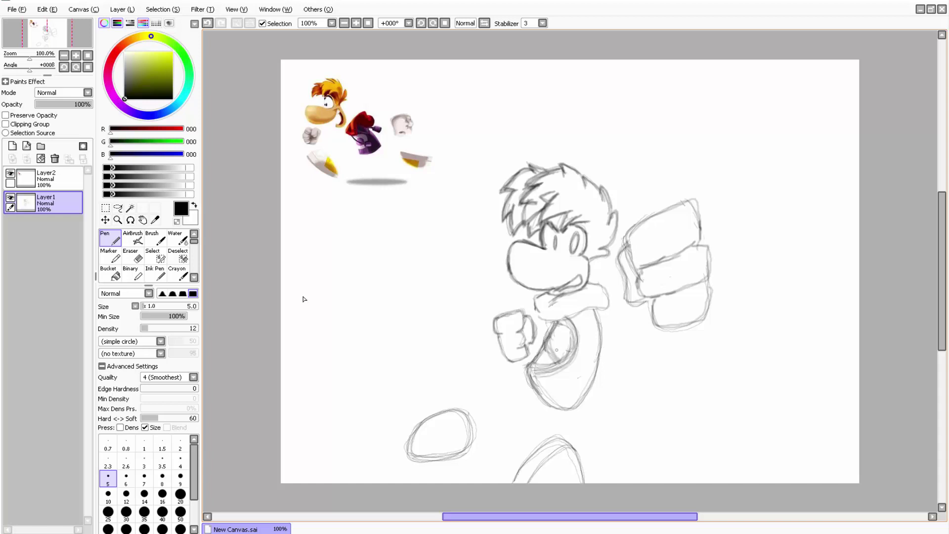
click(134, 257)
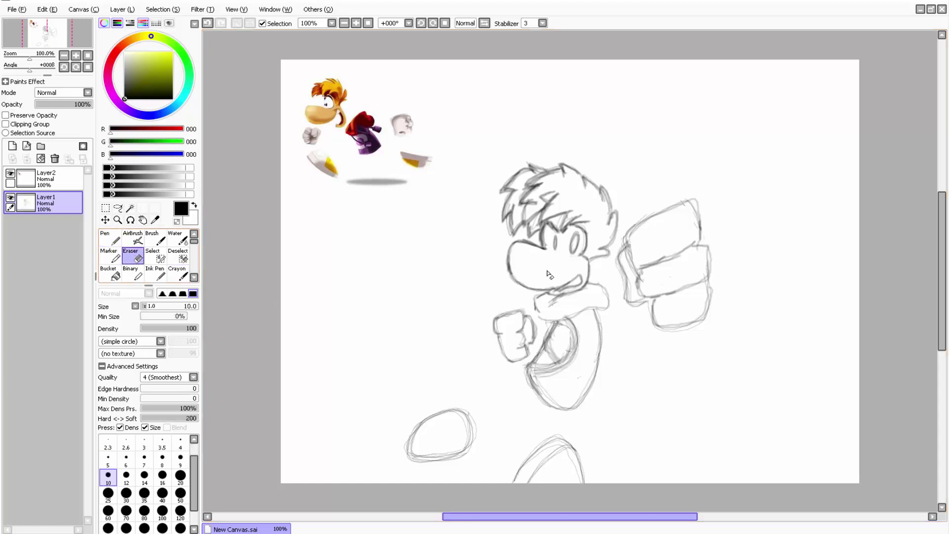
mouse_move(565, 348)
mouse_down()
mouse_move(563, 367)
mouse_move(559, 348)
mouse_move(553, 362)
mouse_move(552, 342)
mouse_move(548, 377)
mouse_move(538, 369)
mouse_move(540, 359)
mouse_move(559, 364)
mouse_move(573, 320)
mouse_move(564, 325)
mouse_move(579, 318)
mouse_move(568, 354)
mouse_move(555, 351)
mouse_move(546, 334)
mouse_up()
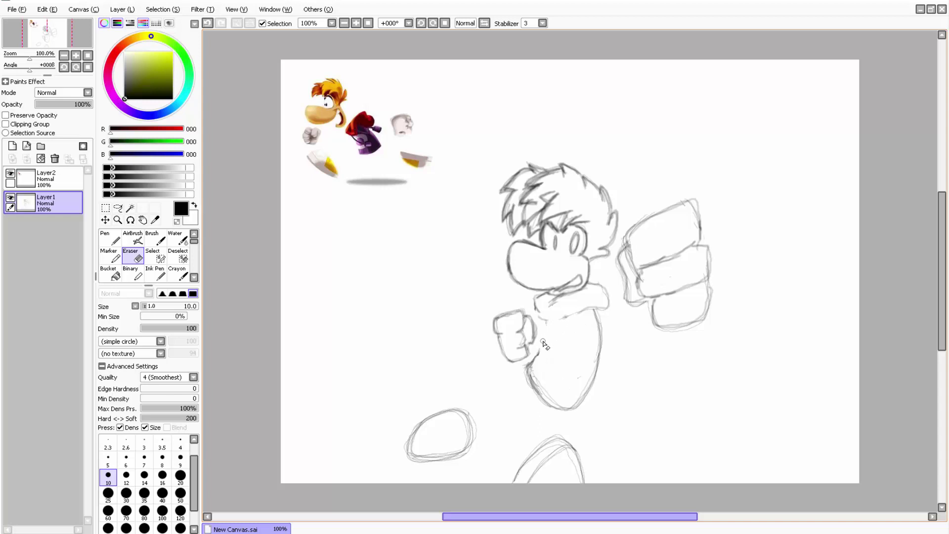
Redraw the ring on the front of the body as cleaner curved lines, and retrace the body edge below the scarf
click(110, 238)
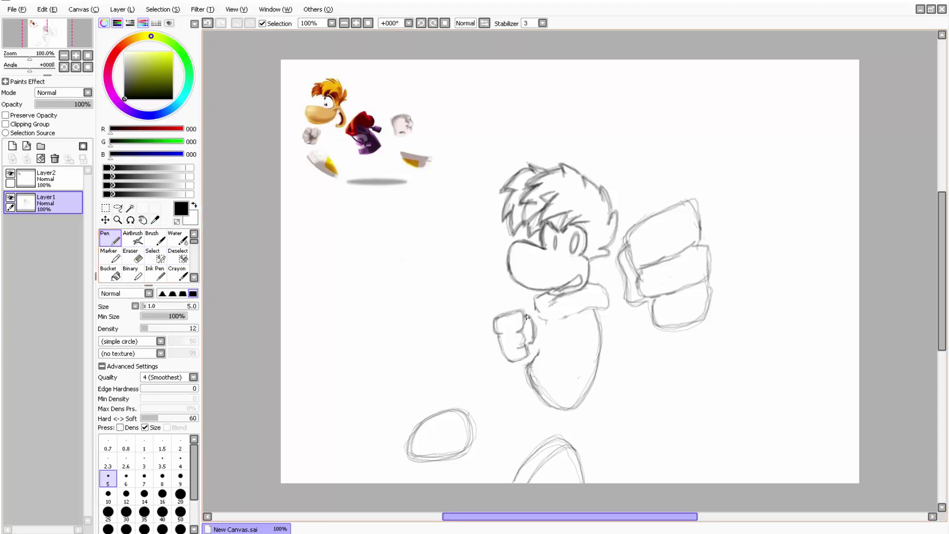
drag(546, 328, 544, 357)
mouse_move(547, 320)
mouse_down()
mouse_move(523, 365)
mouse_move(531, 390)
mouse_move(523, 368)
mouse_move(561, 320)
mouse_move(569, 357)
mouse_move(536, 380)
mouse_move(559, 372)
mouse_move(563, 332)
mouse_move(558, 360)
mouse_move(531, 376)
mouse_move(557, 361)
mouse_move(556, 328)
mouse_move(562, 350)
mouse_move(535, 375)
mouse_move(545, 380)
mouse_move(537, 386)
mouse_move(557, 373)
mouse_move(556, 321)
mouse_up()
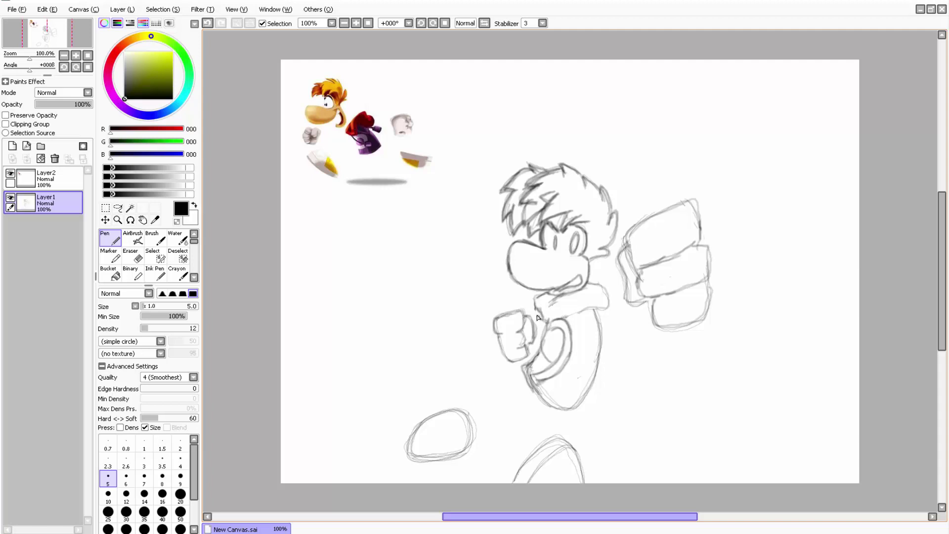
Draw the scarf's fold lines and a curve inside the body edge, and add the inner curve and sole line to the back shoe
mouse_move(538, 319)
mouse_down()
mouse_move(587, 311)
mouse_move(553, 301)
mouse_move(587, 293)
mouse_move(582, 282)
mouse_move(603, 291)
mouse_move(604, 306)
mouse_move(545, 320)
mouse_move(537, 307)
mouse_move(548, 291)
mouse_move(551, 344)
mouse_move(579, 314)
mouse_move(589, 363)
mouse_move(580, 312)
mouse_up()
mouse_move(555, 320)
mouse_down()
mouse_move(536, 336)
mouse_move(543, 322)
mouse_up()
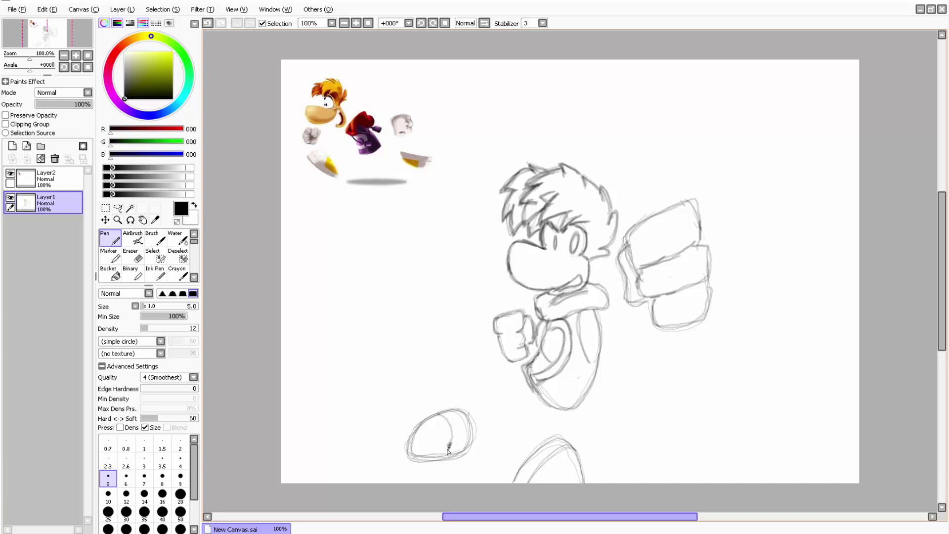
mouse_move(447, 449)
mouse_down()
mouse_move(468, 441)
mouse_move(410, 459)
mouse_move(454, 454)
mouse_up()
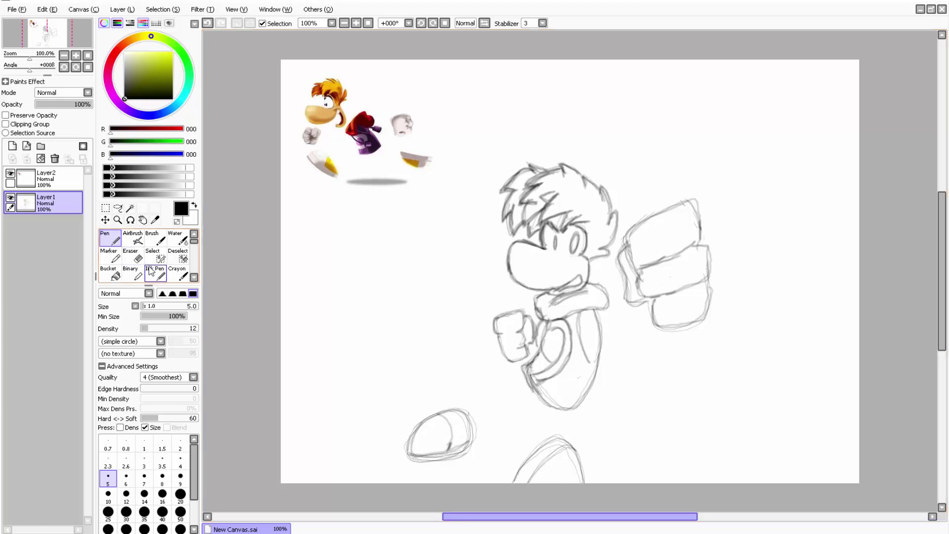
Erase the rough front shoe at the lower edge of the canvas
key(e)
mouse_move(503, 438)
mouse_down()
mouse_move(536, 451)
mouse_move(560, 431)
mouse_move(523, 451)
mouse_move(523, 479)
mouse_move(534, 479)
mouse_move(583, 446)
mouse_move(580, 475)
mouse_move(582, 456)
mouse_move(571, 467)
mouse_move(581, 491)
mouse_move(585, 471)
mouse_move(528, 485)
mouse_up()
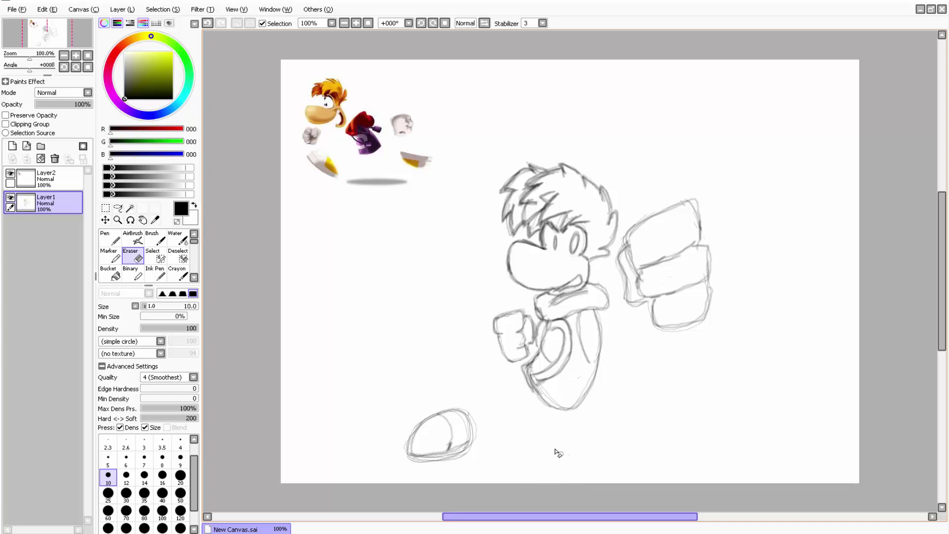
click(109, 238)
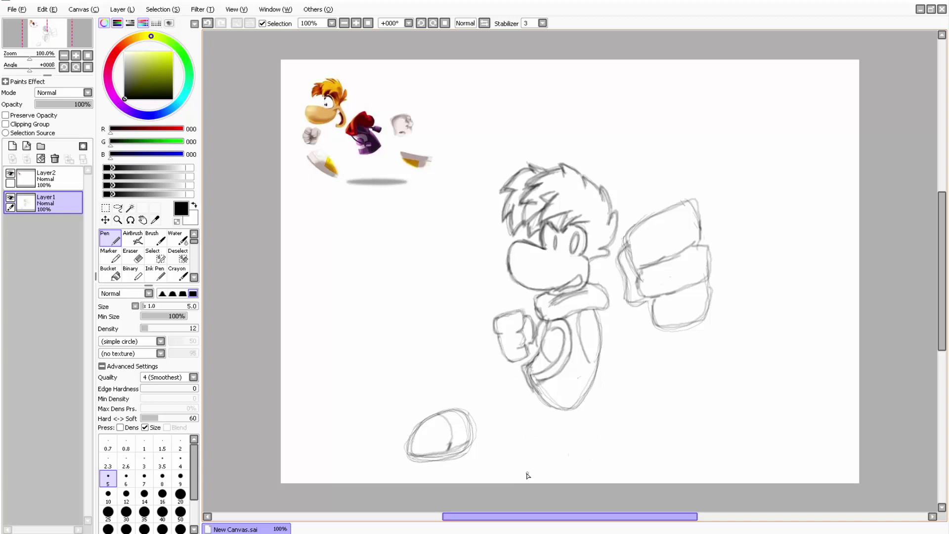
mouse_move(529, 471)
mouse_down()
mouse_move(542, 464)
mouse_move(564, 472)
mouse_move(568, 489)
mouse_up()
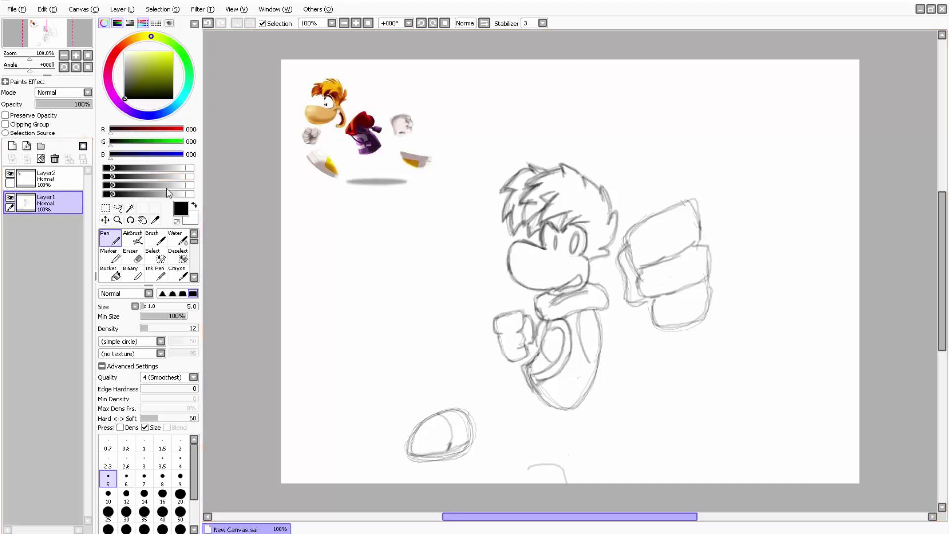
click(214, 26)
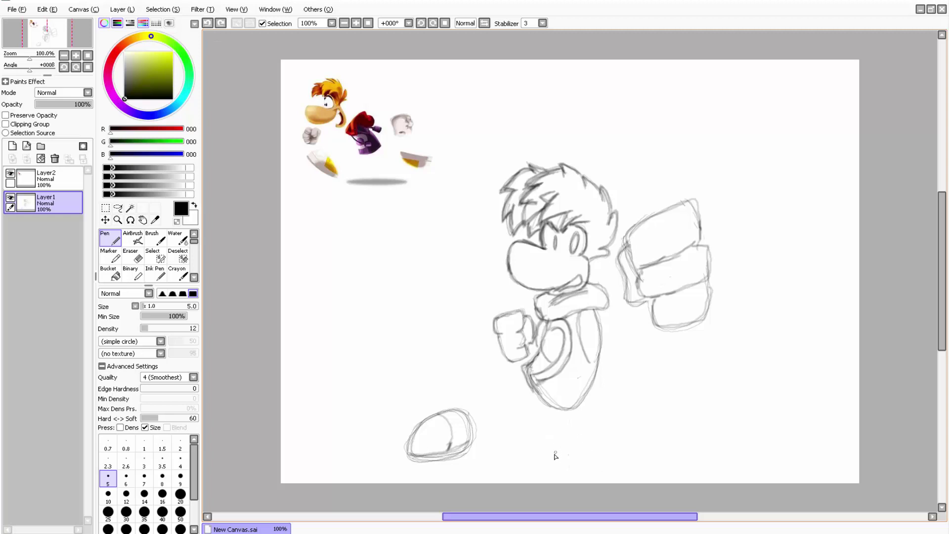
mouse_move(547, 456)
mouse_down()
mouse_move(567, 453)
mouse_move(589, 475)
mouse_move(551, 449)
mouse_move(525, 479)
mouse_up()
click(208, 23)
Try to redraw the front shoe as a low slanted shape with hatching below the body, and erase the attempt
mouse_move(536, 474)
mouse_down()
mouse_move(582, 458)
mouse_move(590, 485)
mouse_move(578, 455)
mouse_move(519, 484)
mouse_move(550, 481)
mouse_move(579, 459)
mouse_move(543, 482)
mouse_move(570, 464)
mouse_move(524, 480)
mouse_move(555, 458)
mouse_move(537, 470)
mouse_move(572, 455)
mouse_move(590, 476)
mouse_up()
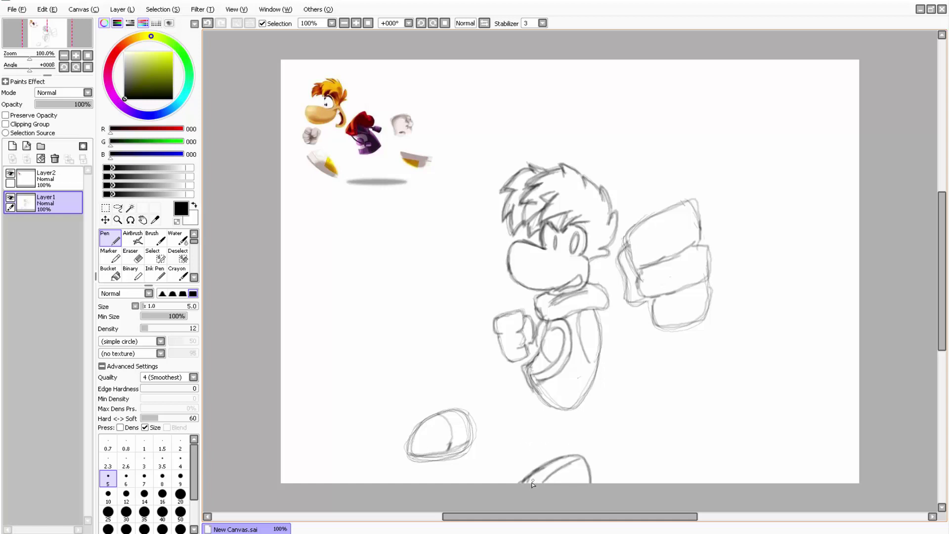
mouse_move(533, 484)
mouse_down()
mouse_move(558, 467)
mouse_move(533, 481)
mouse_move(576, 457)
mouse_move(537, 479)
mouse_up()
mouse_move(520, 484)
mouse_down()
mouse_move(542, 467)
mouse_move(510, 487)
mouse_move(573, 456)
mouse_move(540, 462)
mouse_move(508, 490)
mouse_move(535, 463)
mouse_move(573, 455)
mouse_move(531, 462)
mouse_move(496, 488)
mouse_move(530, 463)
mouse_move(571, 456)
mouse_move(503, 486)
mouse_move(557, 468)
mouse_up()
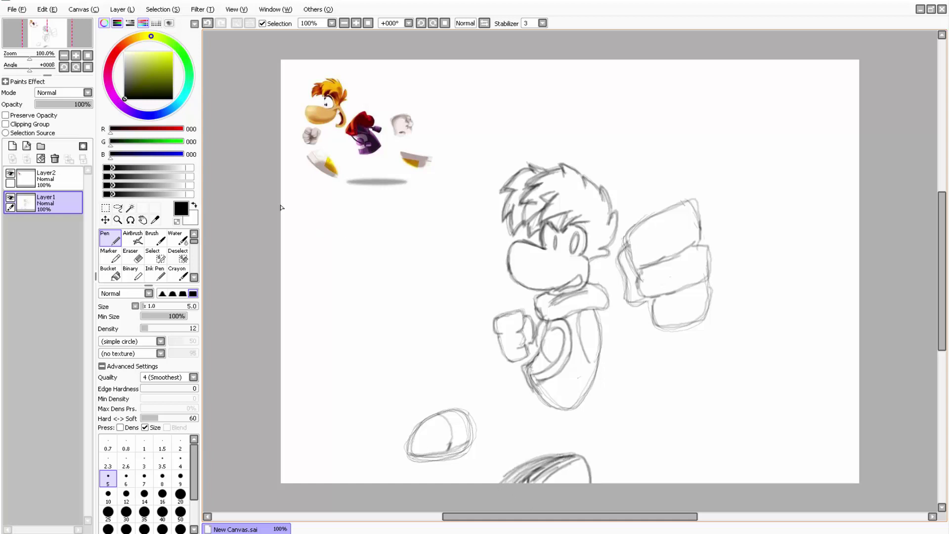
click(134, 256)
mouse_move(531, 462)
mouse_down()
mouse_move(517, 477)
mouse_move(487, 476)
mouse_move(502, 473)
mouse_move(495, 488)
mouse_move(546, 485)
mouse_move(516, 482)
mouse_move(512, 472)
mouse_move(560, 450)
mouse_move(523, 486)
mouse_move(540, 453)
mouse_move(586, 453)
mouse_move(590, 443)
mouse_move(570, 461)
mouse_move(589, 470)
mouse_up()
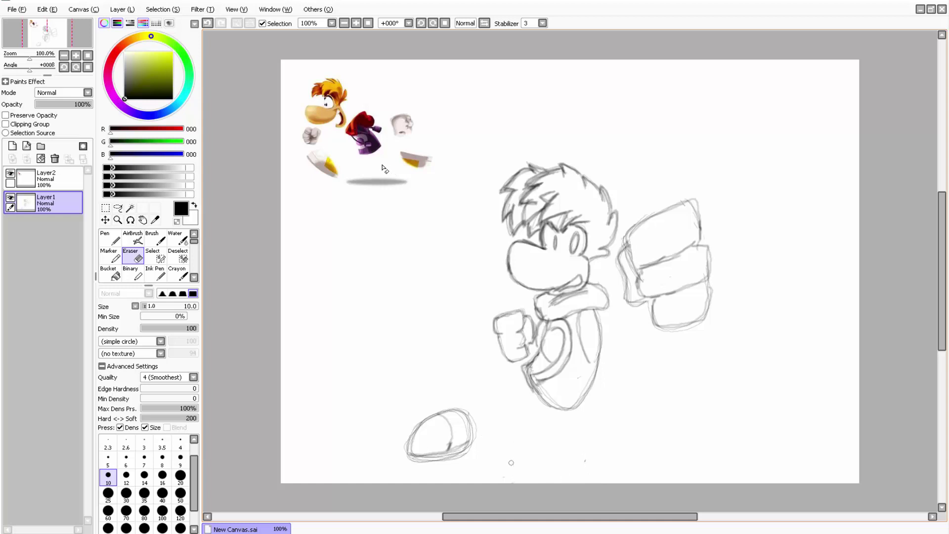
drag(591, 458, 577, 465)
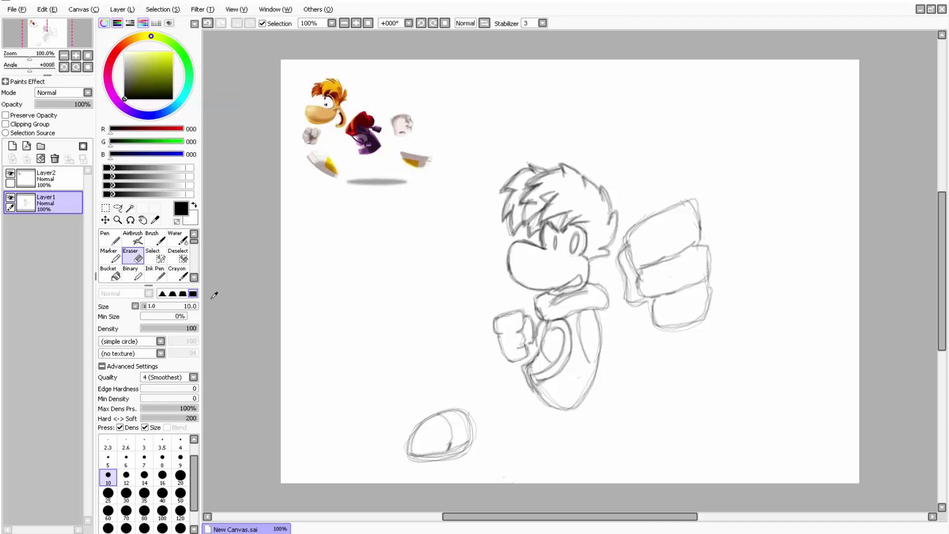
Sketch a new rounded front shoe with the Pen at the canvas's lower edge, slightly right of the body
click(112, 239)
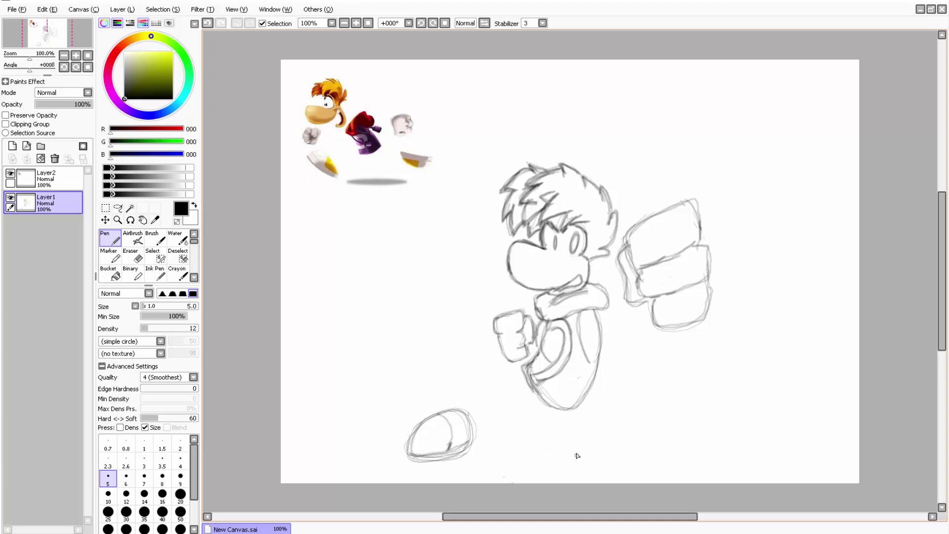
mouse_move(577, 454)
mouse_down()
mouse_move(609, 444)
mouse_move(639, 484)
mouse_move(619, 446)
mouse_move(597, 436)
mouse_move(566, 454)
mouse_move(565, 486)
mouse_move(561, 464)
mouse_move(587, 441)
mouse_move(615, 452)
mouse_move(637, 482)
mouse_move(625, 451)
mouse_move(597, 438)
mouse_move(562, 453)
mouse_move(565, 483)
mouse_move(567, 452)
mouse_move(603, 441)
mouse_up()
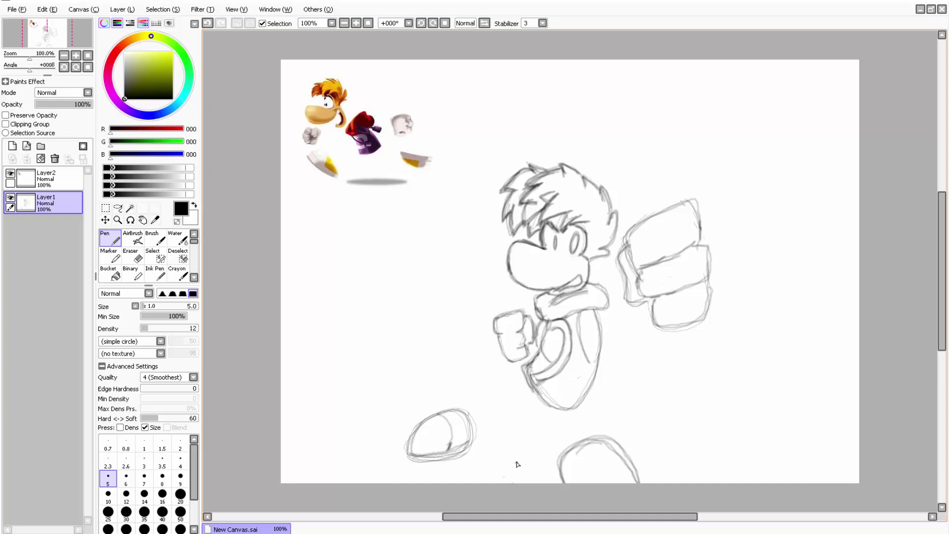
mouse_move(500, 468)
mouse_down()
mouse_move(562, 358)
mouse_move(696, 174)
mouse_up()
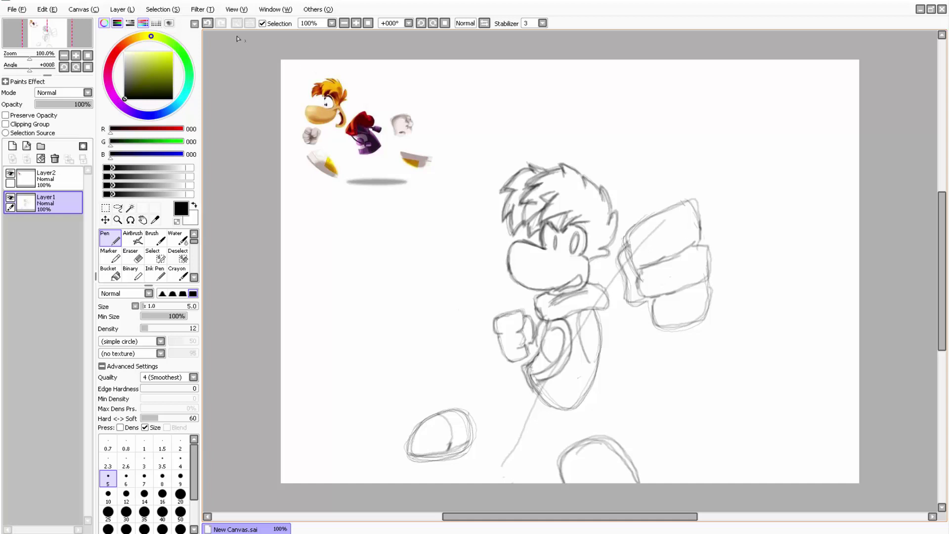
click(208, 23)
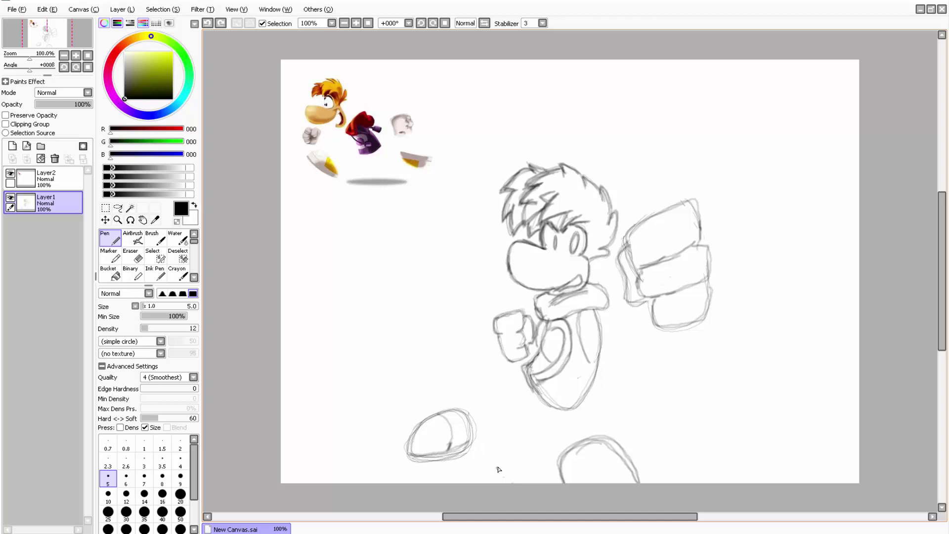
mouse_move(498, 469)
mouse_down()
mouse_move(625, 270)
mouse_move(736, 127)
mouse_up()
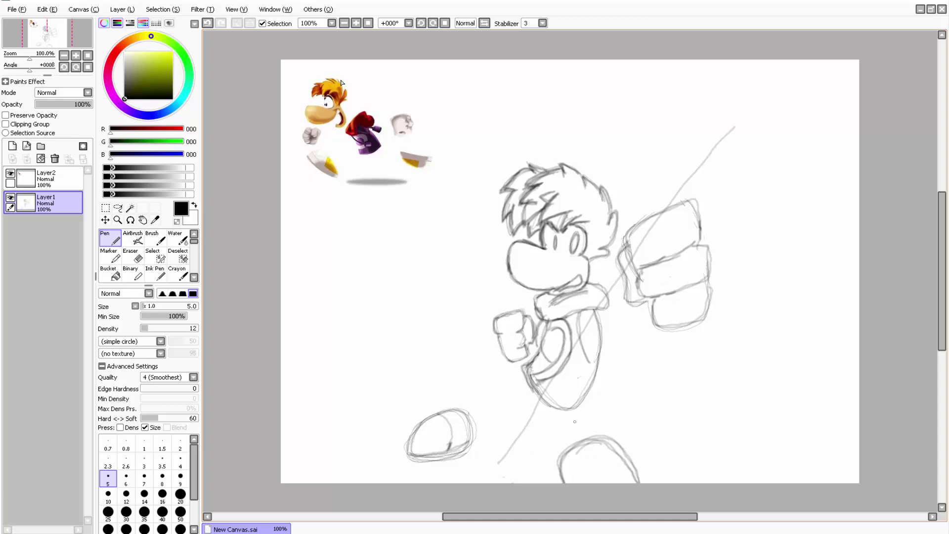
click(208, 23)
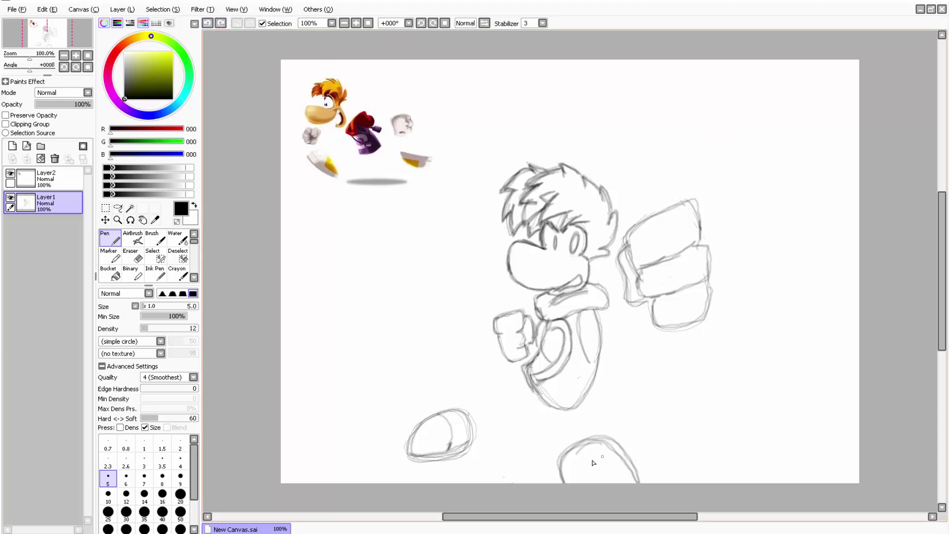
Erase the rough doubled lines along the top of the front shoe and redraw its upper outline as a cleaner curve
click(132, 256)
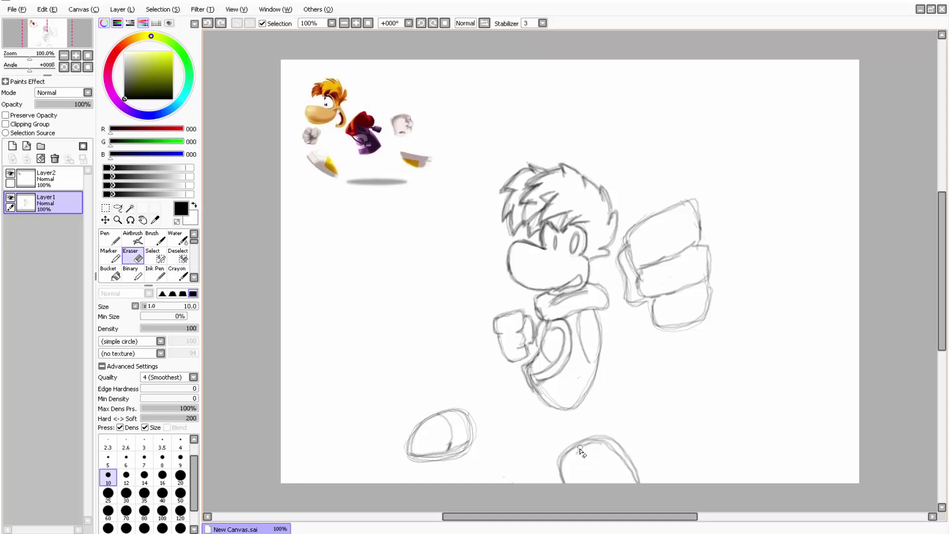
mouse_move(613, 448)
mouse_down()
mouse_move(598, 435)
mouse_move(615, 454)
mouse_up()
drag(593, 439, 576, 449)
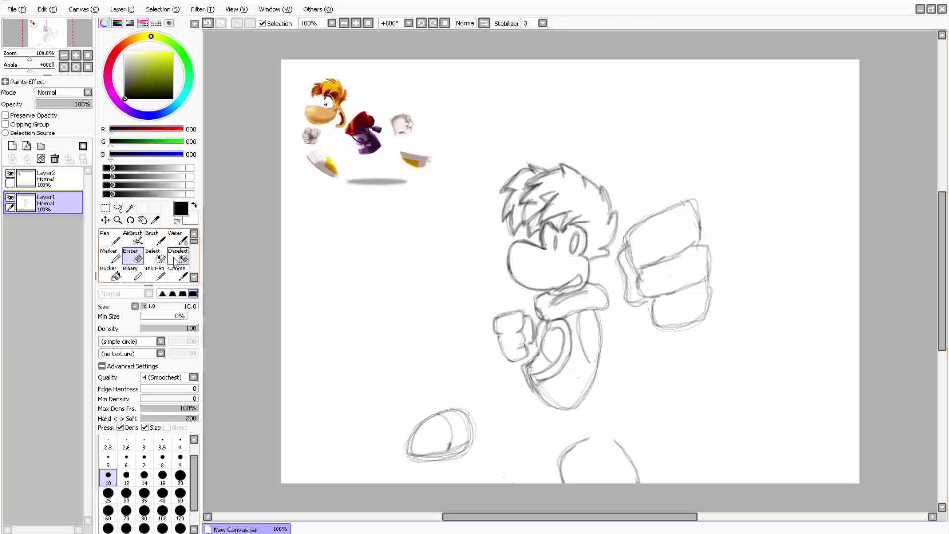
click(112, 239)
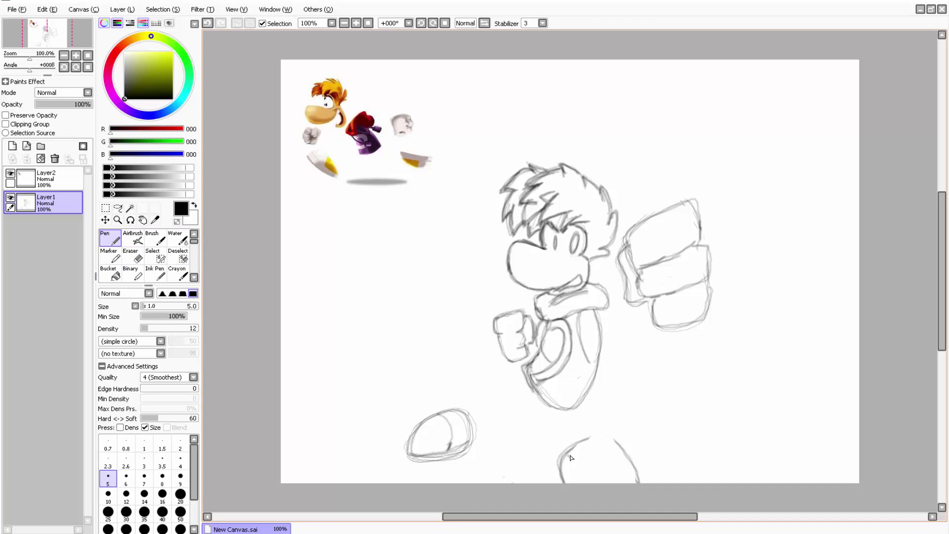
mouse_move(571, 458)
mouse_down()
mouse_move(596, 438)
mouse_move(615, 444)
mouse_move(589, 437)
mouse_move(562, 452)
mouse_move(608, 438)
mouse_move(642, 487)
mouse_move(634, 465)
mouse_up()
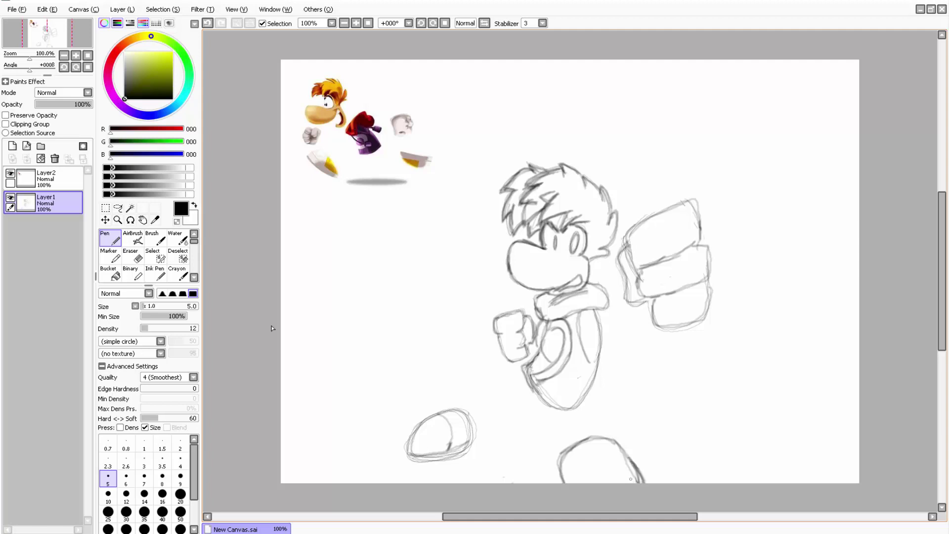
Clean up the right edge of the front shoe, add a curved sole line inside it and strengthen its left edge
click(134, 257)
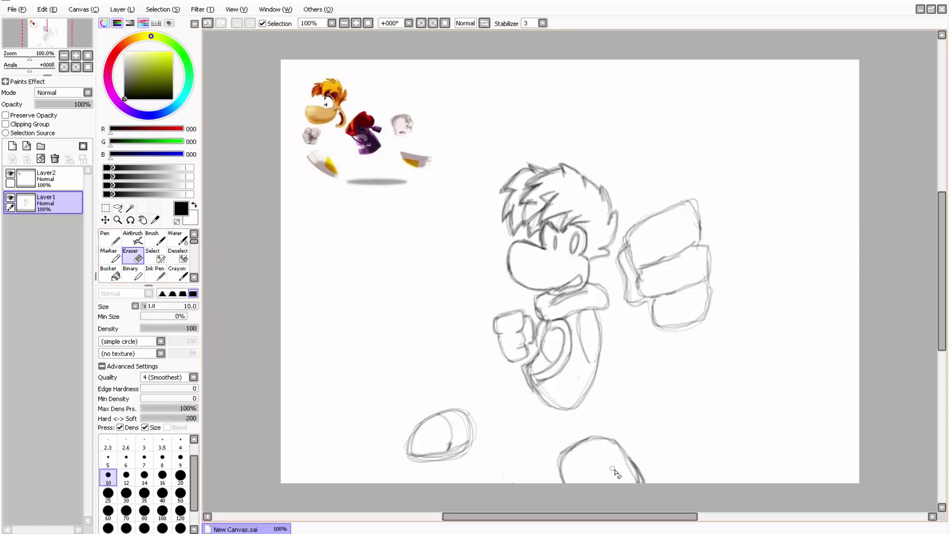
mouse_move(614, 470)
mouse_down()
mouse_move(631, 484)
mouse_move(628, 466)
mouse_move(636, 483)
mouse_up()
click(109, 243)
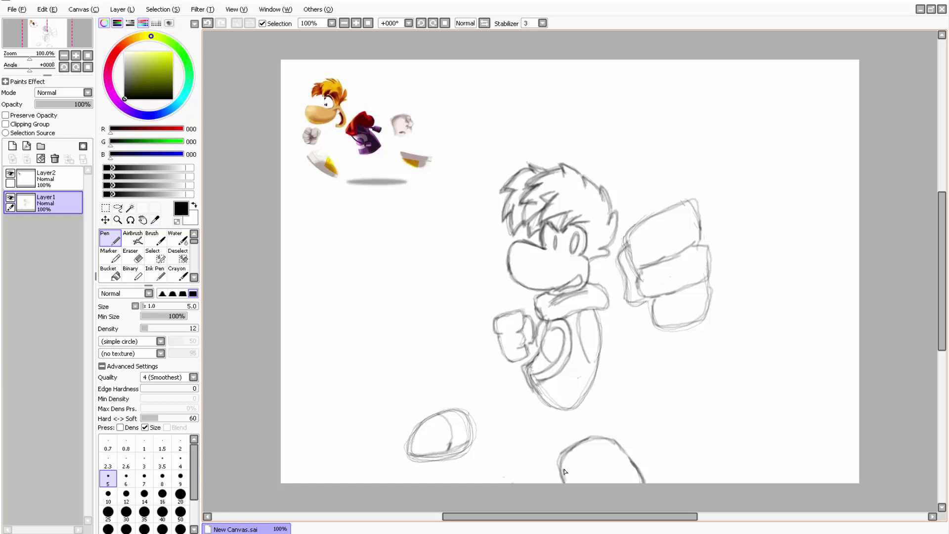
mouse_move(564, 469)
mouse_down()
mouse_move(584, 445)
mouse_move(561, 464)
mouse_move(567, 486)
mouse_move(565, 460)
mouse_move(604, 434)
mouse_up()
click(207, 23)
mouse_move(620, 482)
mouse_down()
mouse_move(633, 472)
mouse_move(610, 483)
mouse_move(637, 470)
mouse_move(610, 485)
mouse_move(639, 469)
mouse_move(613, 477)
mouse_up()
drag(556, 481, 556, 465)
Try to draw curved motion lines trailing from the large raised fist down toward the body, and undo them all
mouse_move(646, 312)
mouse_down()
mouse_move(642, 342)
mouse_move(605, 376)
mouse_up()
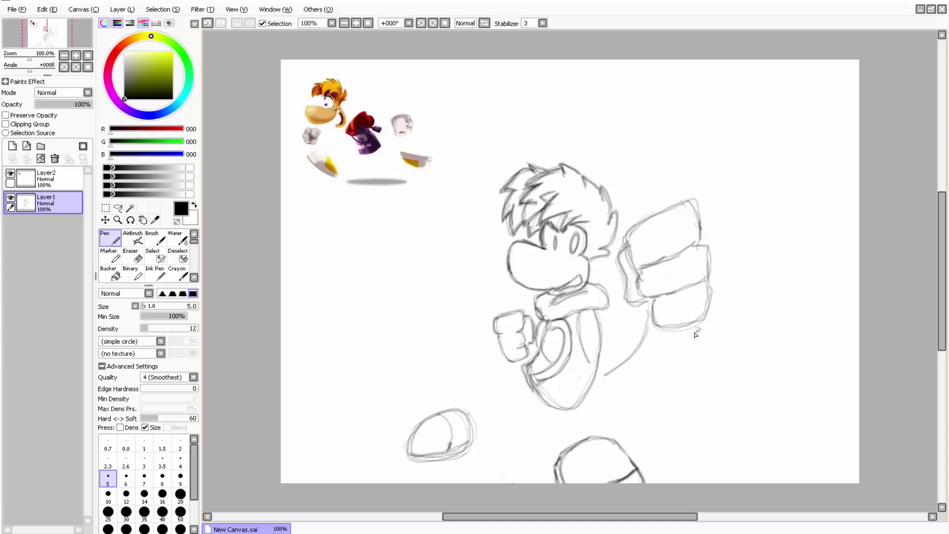
drag(695, 334, 606, 375)
mouse_move(619, 371)
mouse_down()
mouse_move(675, 352)
mouse_move(703, 319)
mouse_up()
drag(686, 350, 607, 379)
drag(652, 308, 599, 375)
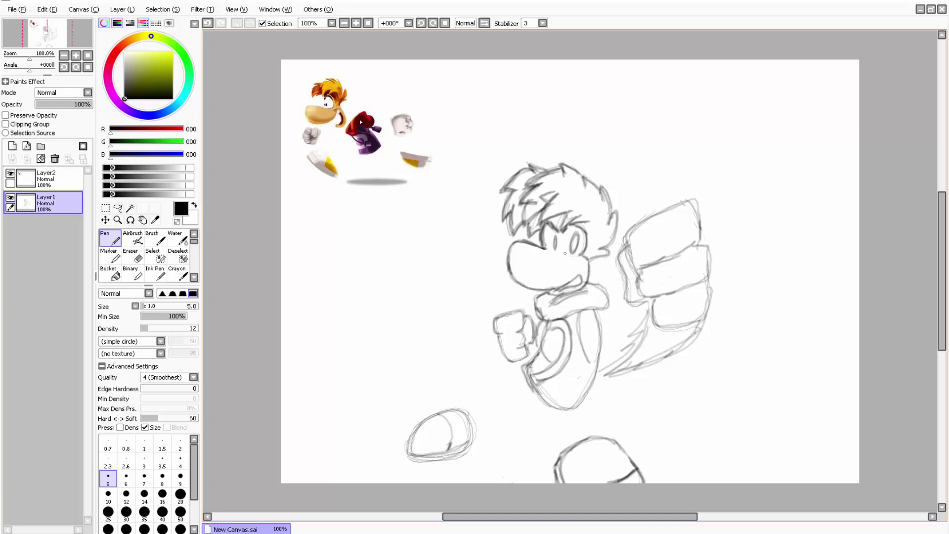
click(208, 23)
click(208, 23)
click(207, 22)
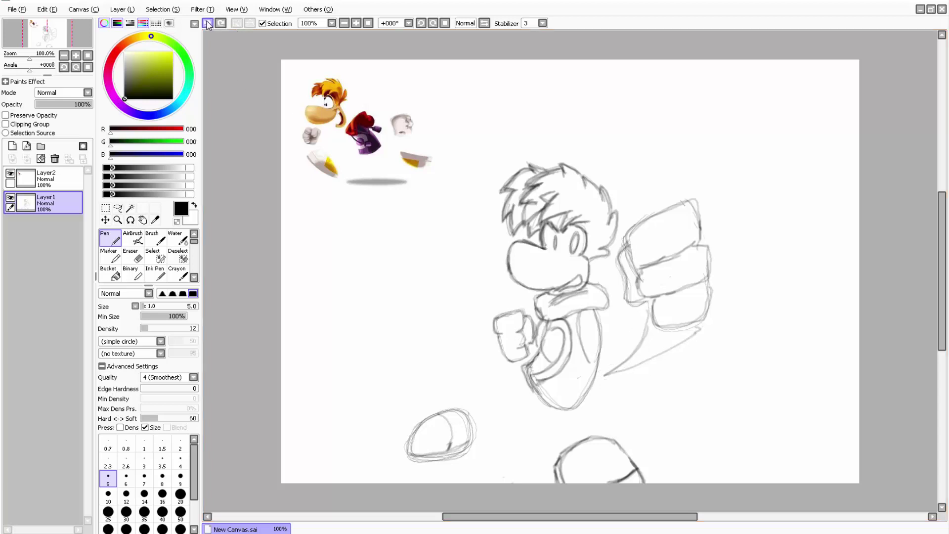
click(210, 23)
click(208, 24)
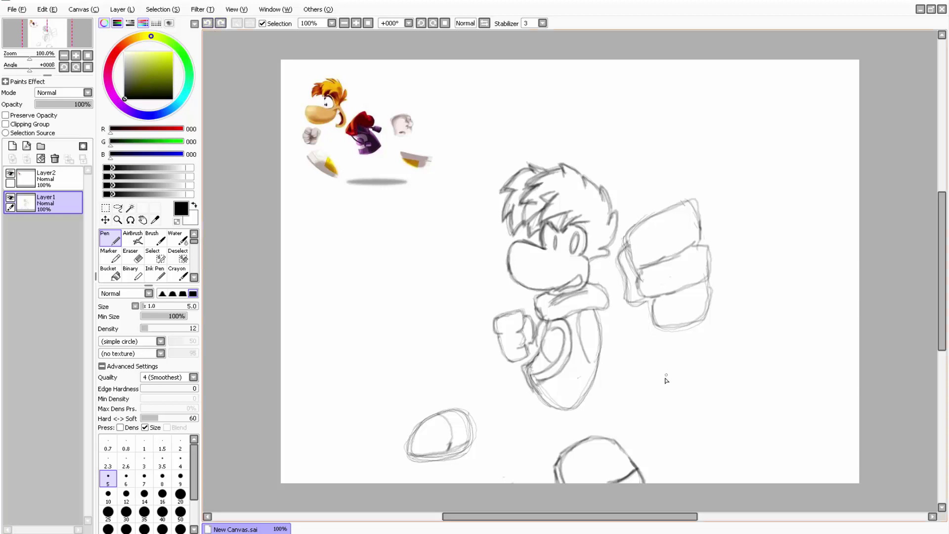
Retrace the finger outlines of the large raised fist with darker Pen lines
mouse_move(655, 302)
mouse_down()
mouse_move(657, 329)
mouse_move(699, 326)
mouse_move(713, 303)
mouse_move(692, 285)
mouse_up()
mouse_move(641, 271)
mouse_down()
mouse_move(702, 245)
mouse_move(703, 265)
mouse_move(684, 284)
mouse_move(672, 232)
mouse_move(647, 240)
mouse_move(661, 260)
mouse_move(670, 256)
mouse_move(637, 261)
mouse_move(632, 239)
mouse_move(640, 268)
mouse_move(699, 241)
mouse_move(699, 210)
mouse_move(690, 205)
mouse_move(626, 236)
mouse_move(663, 220)
mouse_up()
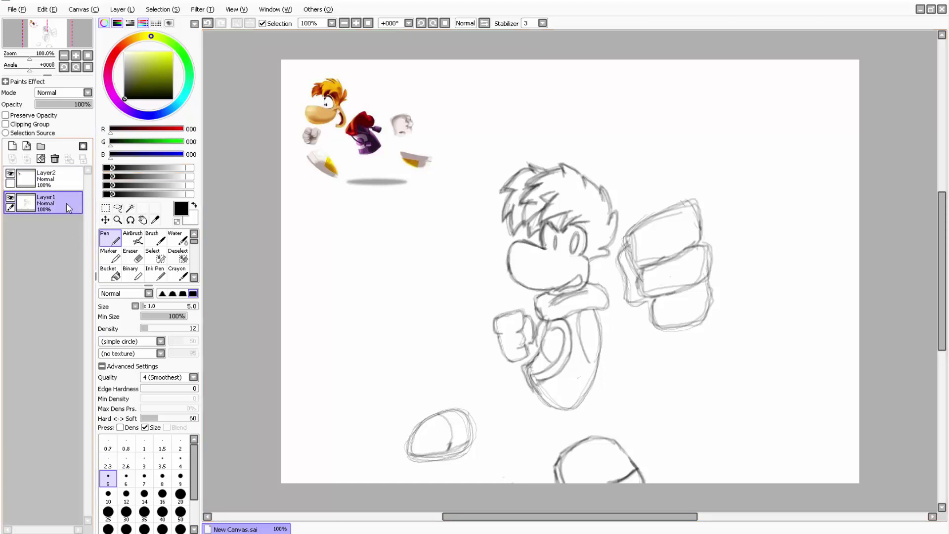
Add a new layer above the sketch layer and delete Layer2, which holds the colored reference image
click(12, 146)
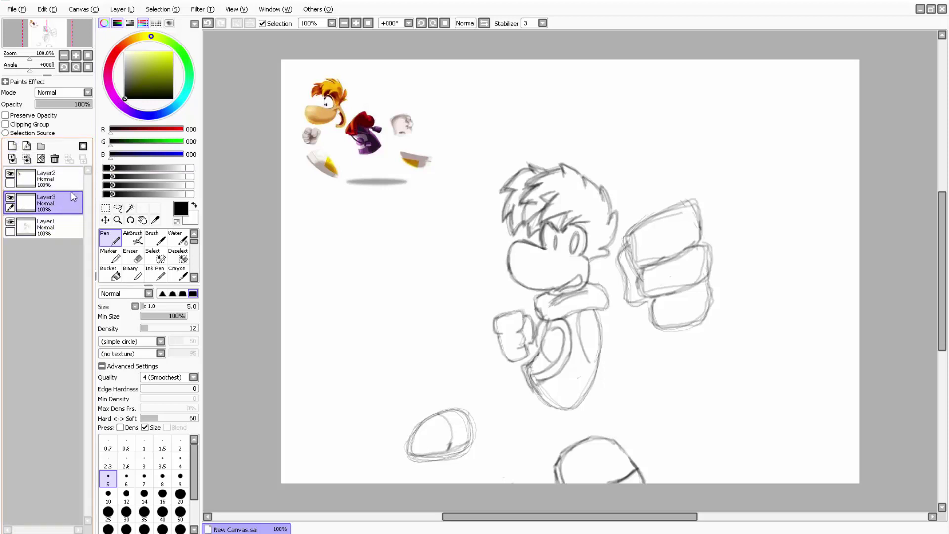
drag(70, 196, 62, 179)
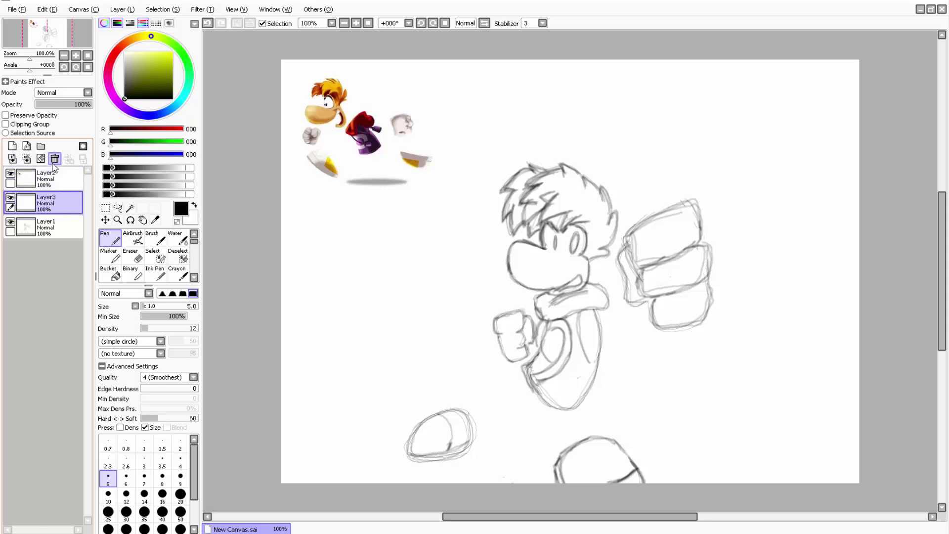
click(50, 179)
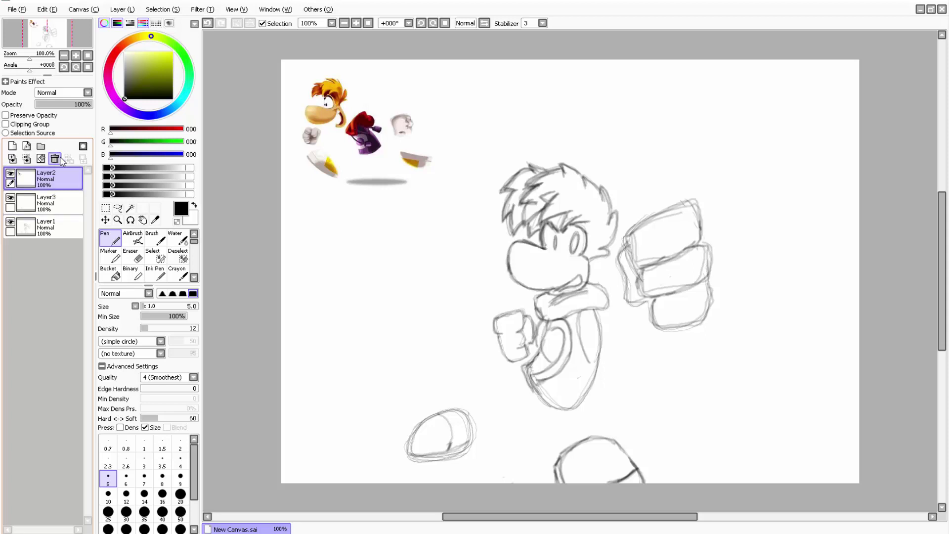
click(54, 160)
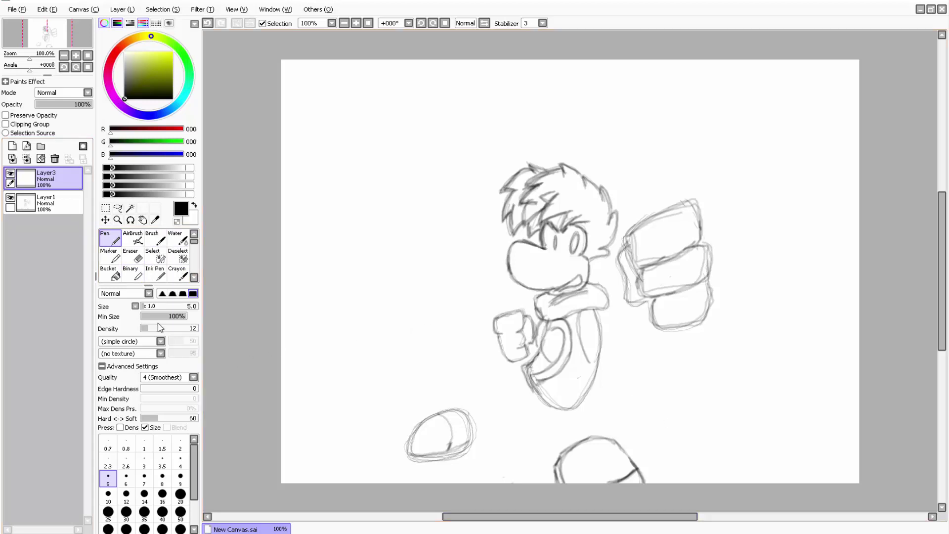
Set the Pen to size 7 and density 53, and test it with strokes on the new layer beside the character
click(158, 242)
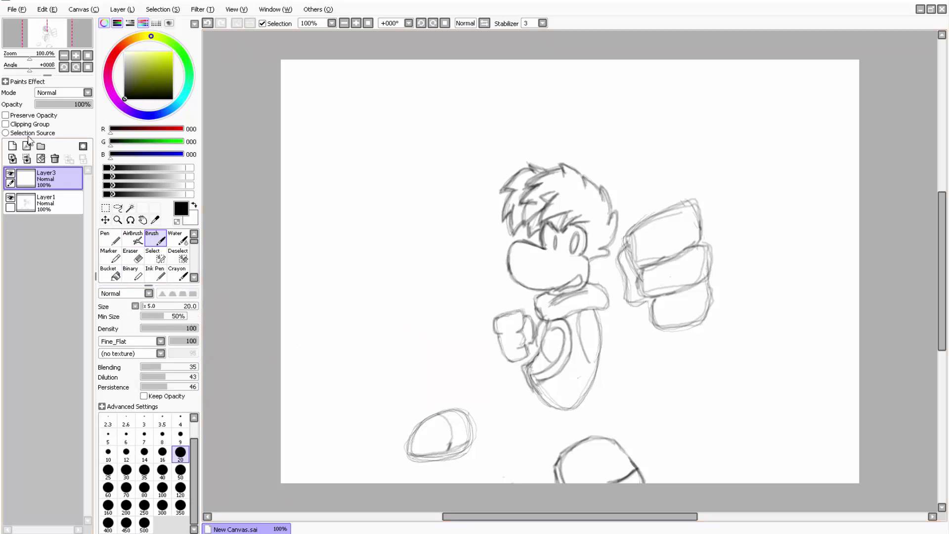
click(108, 239)
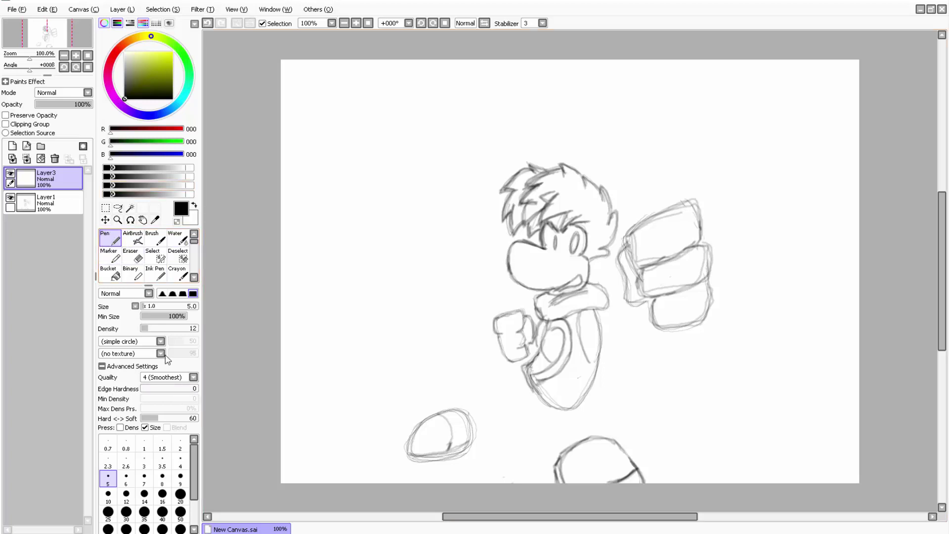
drag(148, 329, 175, 331)
mouse_move(320, 292)
mouse_down()
mouse_move(338, 185)
mouse_move(331, 252)
mouse_move(394, 238)
mouse_move(335, 217)
mouse_move(393, 205)
mouse_move(383, 174)
mouse_move(362, 159)
mouse_up()
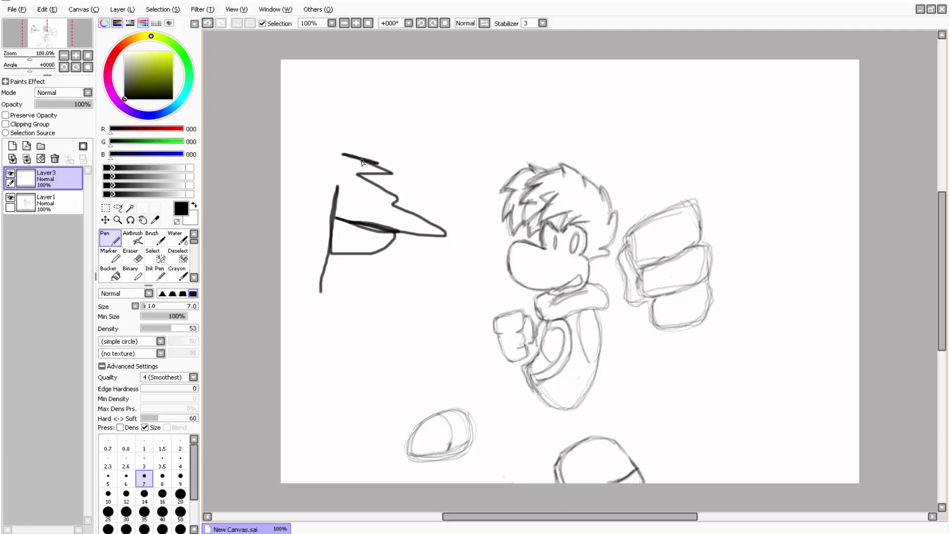
mouse_move(384, 107)
mouse_down()
mouse_move(322, 93)
mouse_move(330, 101)
mouse_up()
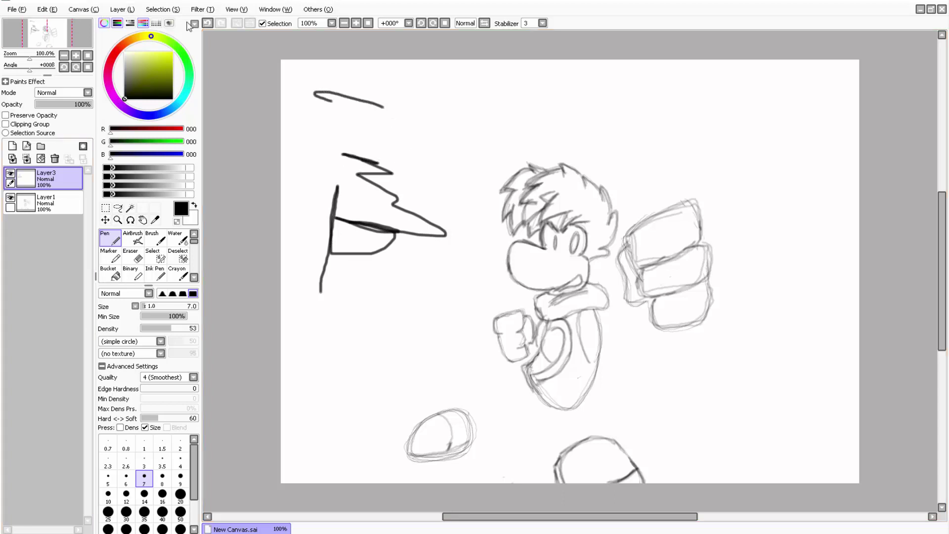
Undo the test strokes on Layer3 while keeping the reference image layer, Layer2, deleted
click(208, 23)
click(208, 23)
click(208, 23)
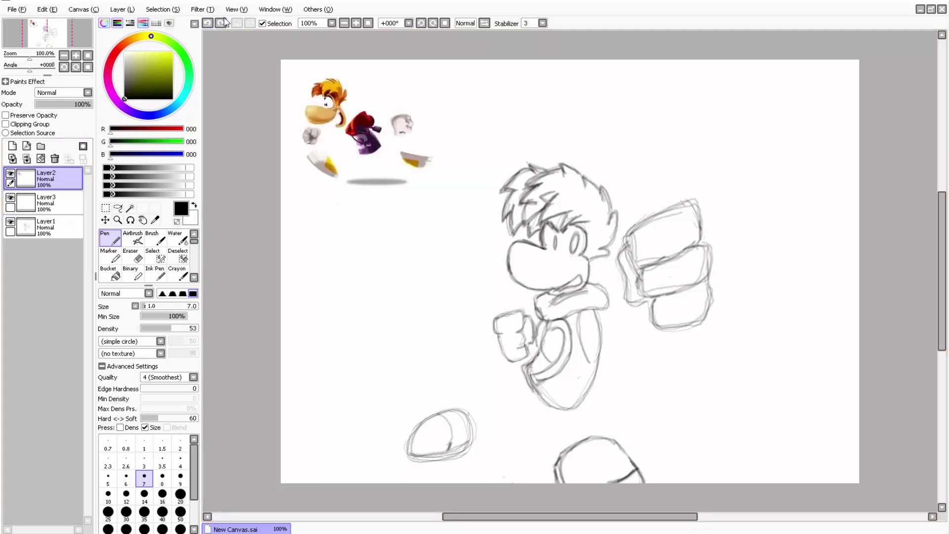
click(221, 23)
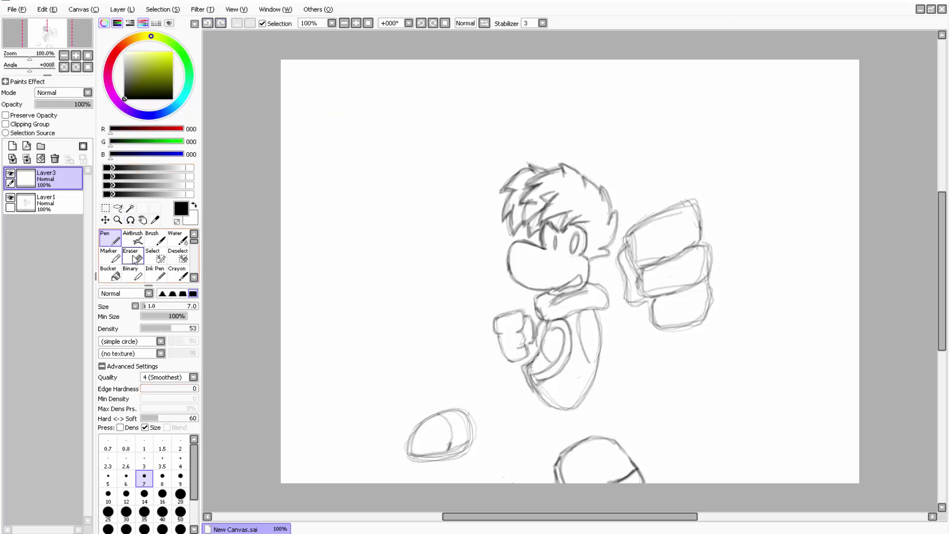
Test Pen density 35 and then 66 with one stroke each beside the character, keep 66, and undo both strokes
click(159, 329)
drag(372, 179, 367, 277)
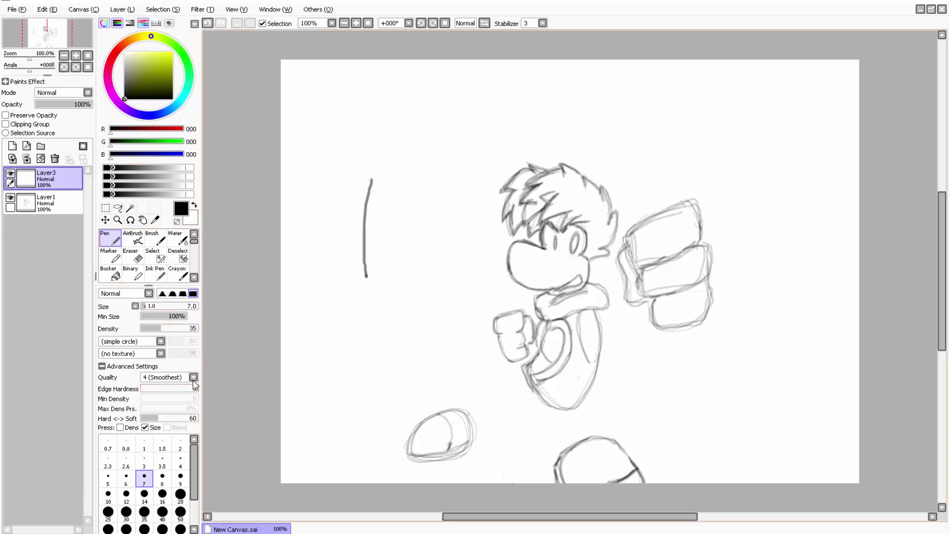
click(179, 328)
drag(343, 143, 410, 127)
click(206, 24)
click(206, 24)
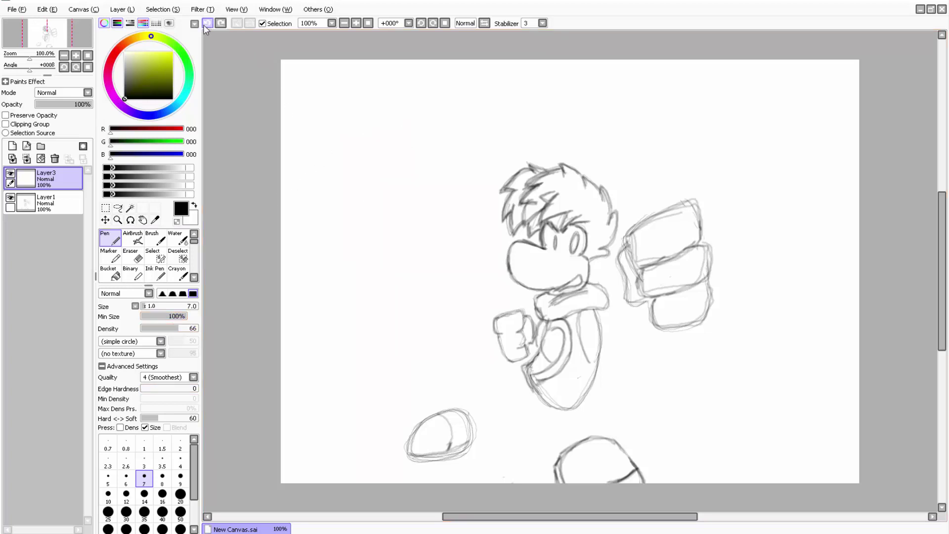
Try Pen sizes 3, 8 and 5 with a test stroke each beside the character, undoing every stroke
click(141, 306)
click(144, 460)
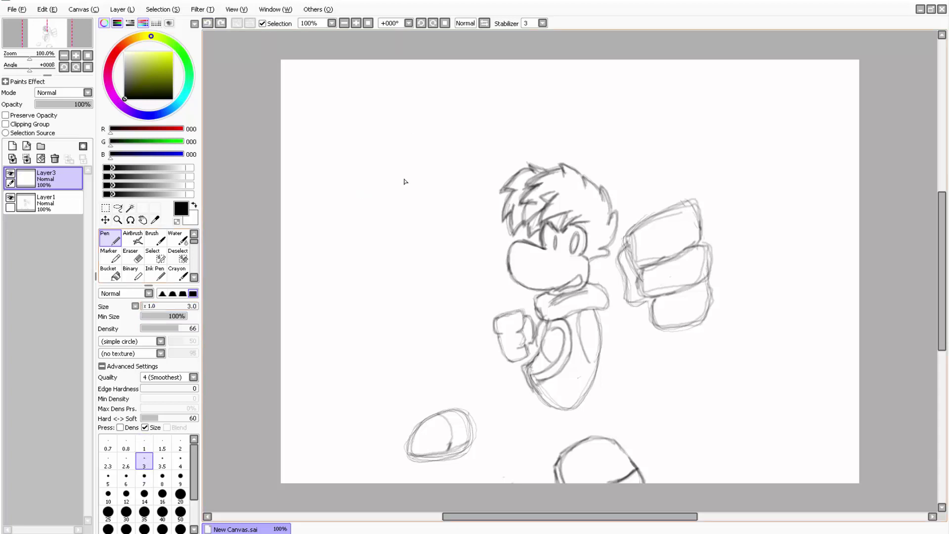
mouse_move(403, 157)
mouse_down()
mouse_move(343, 200)
mouse_move(357, 287)
mouse_move(319, 279)
mouse_move(327, 222)
mouse_move(368, 218)
mouse_up()
click(203, 25)
click(203, 24)
click(163, 478)
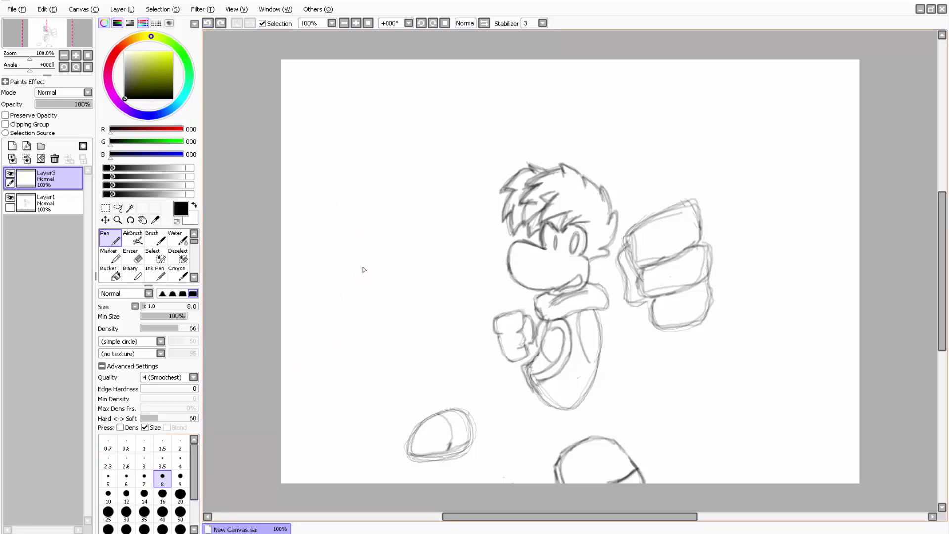
drag(369, 247, 369, 199)
click(207, 24)
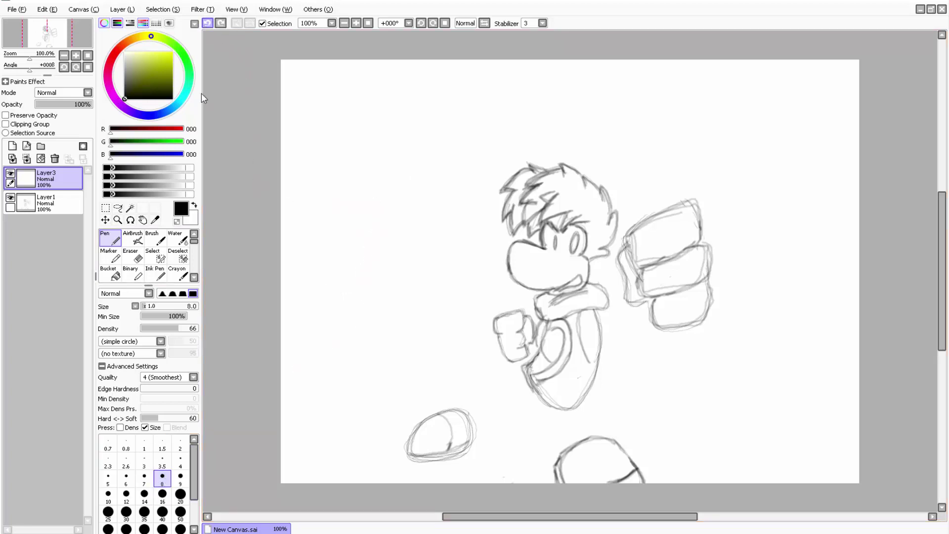
click(110, 479)
drag(364, 150, 397, 251)
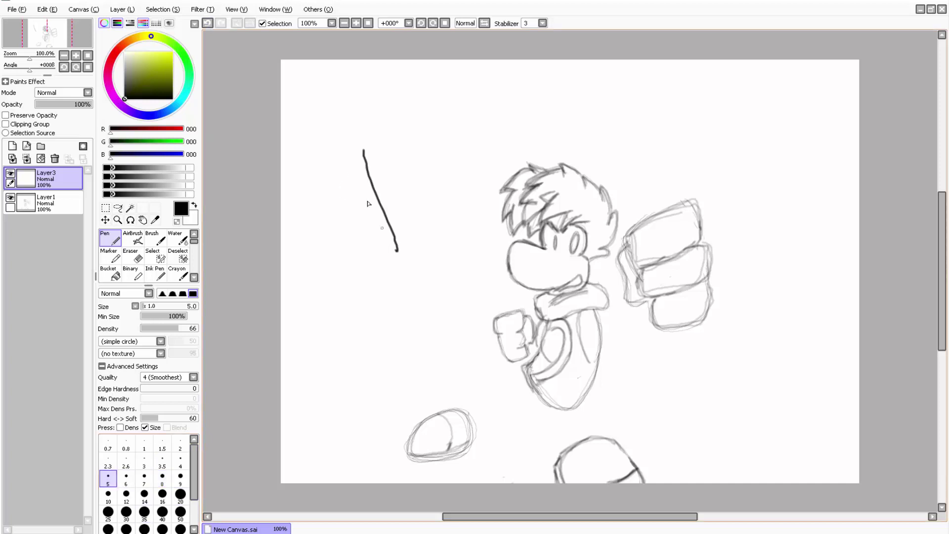
click(207, 23)
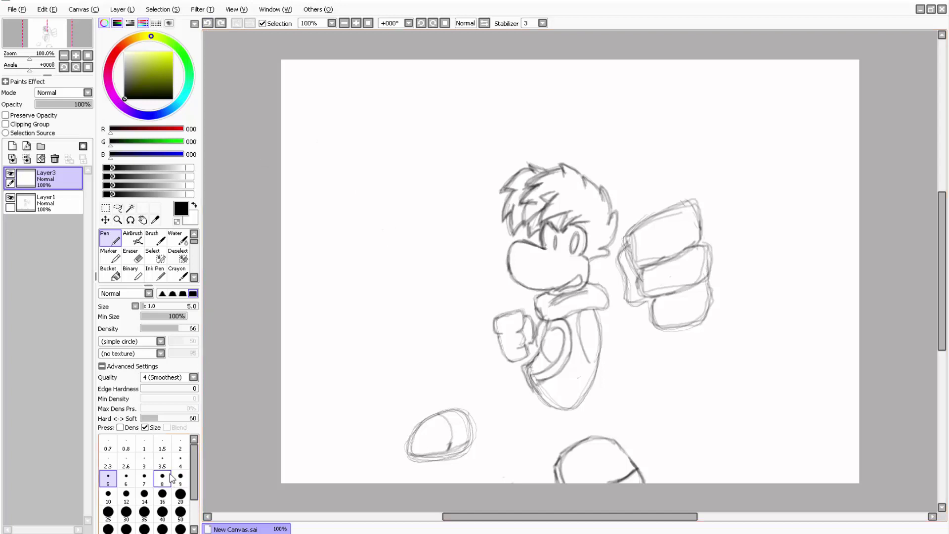
Compare Pen sizes 3.5, 4 and 5 with vertical strokes side by side, and cross two of them with short horizontal strokes
click(181, 462)
click(162, 461)
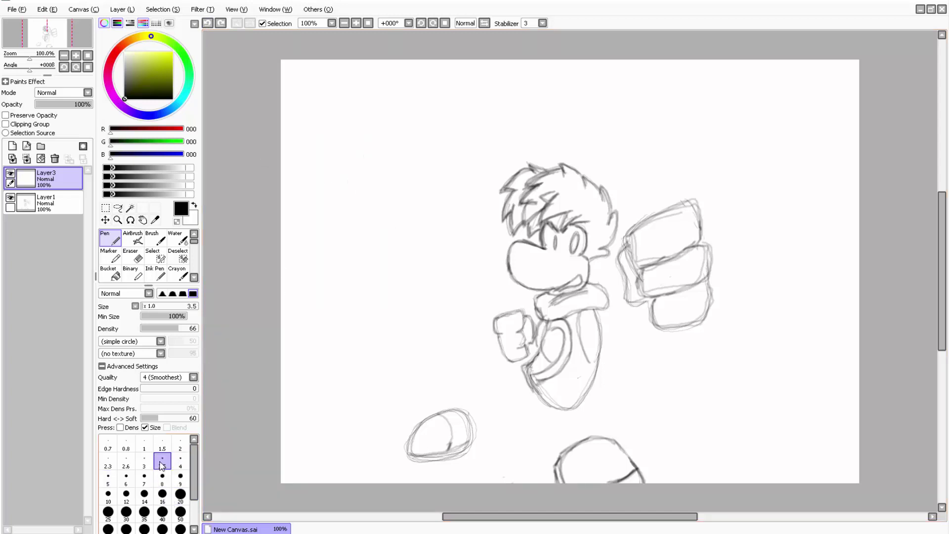
drag(366, 118, 369, 233)
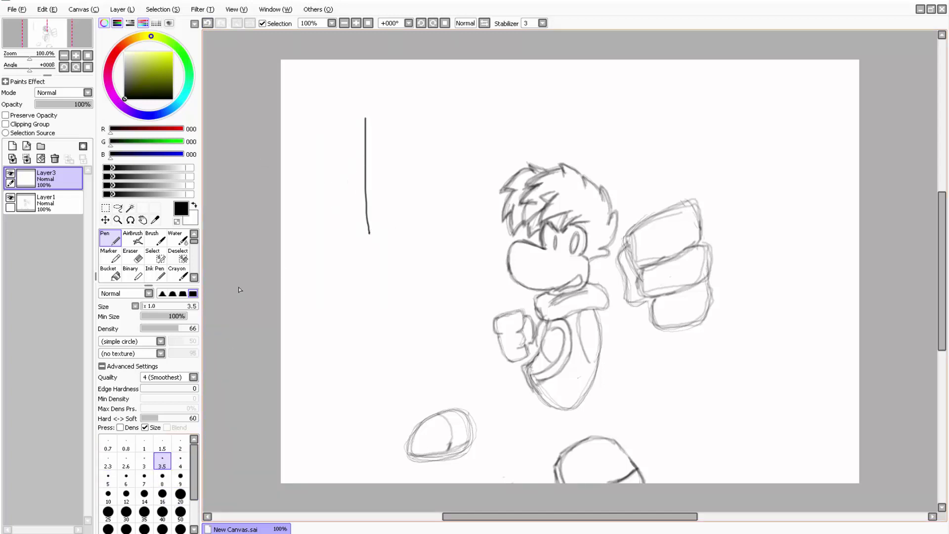
click(180, 461)
drag(319, 104, 332, 216)
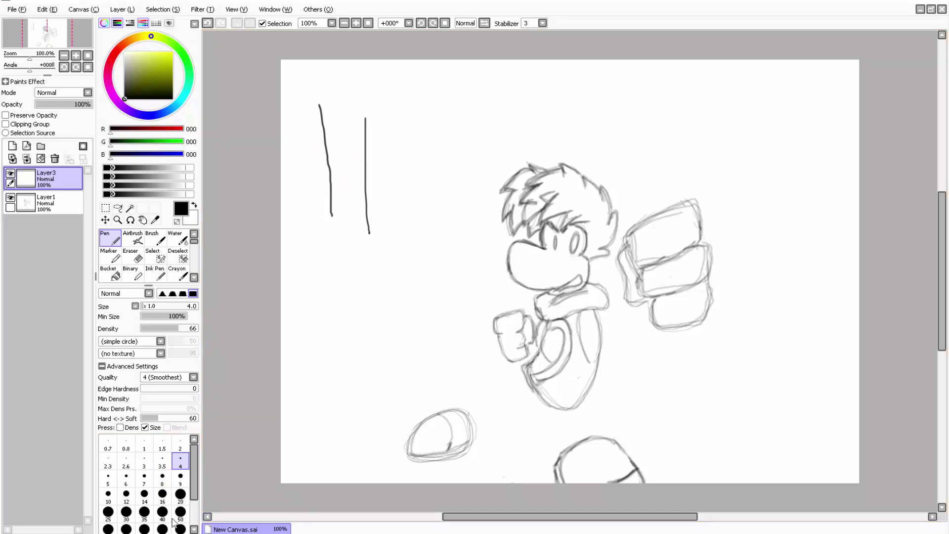
click(108, 478)
drag(410, 134, 415, 280)
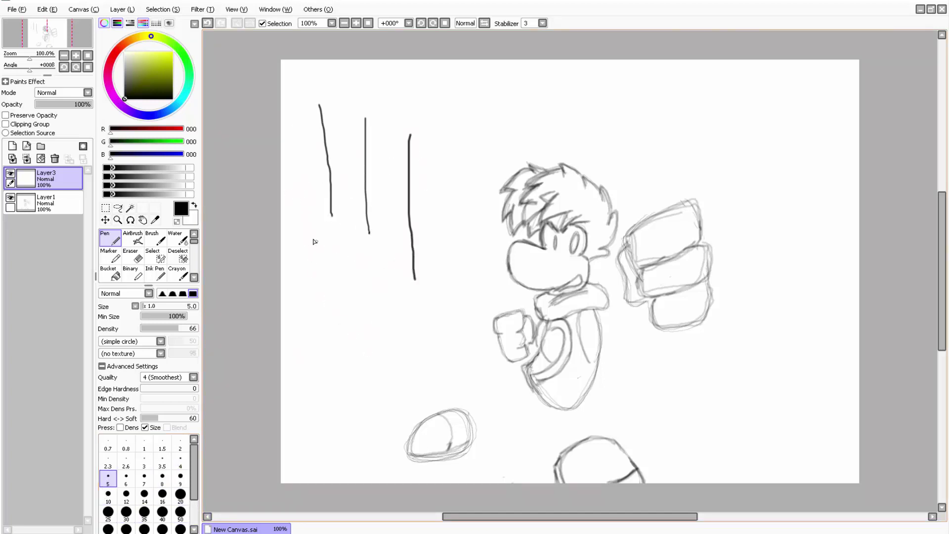
drag(298, 166, 345, 170)
drag(403, 199, 445, 195)
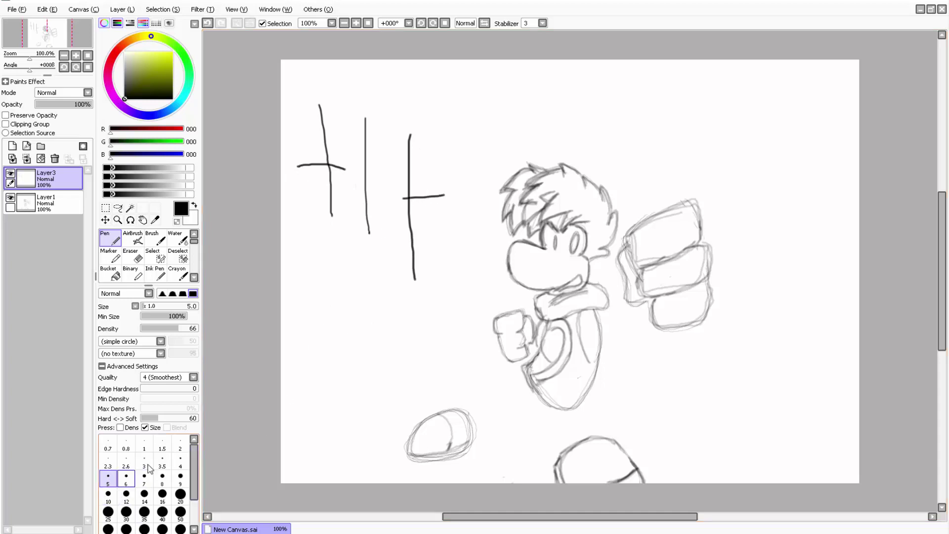
Set the Pen size to 4, draw two more vertical test strokes, and undo all test strokes on Layer3
click(180, 461)
drag(349, 241, 369, 325)
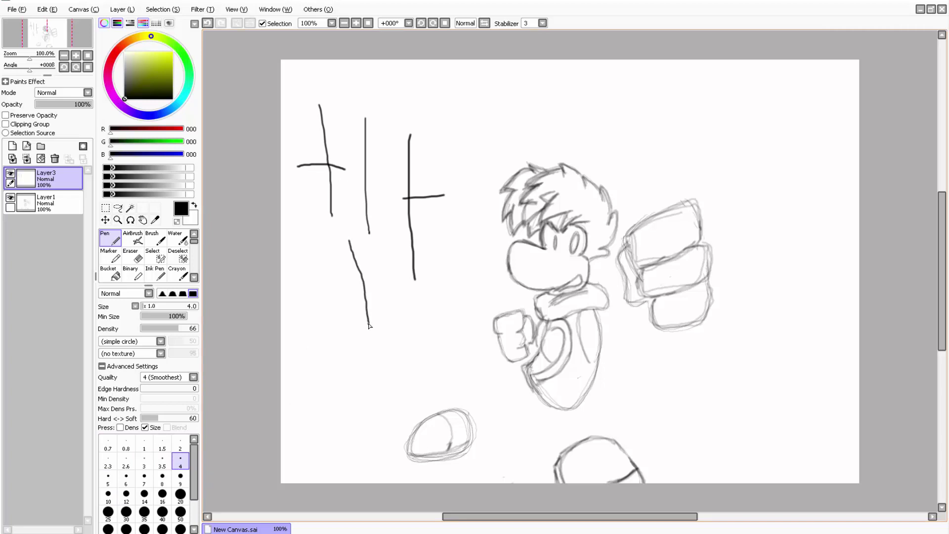
drag(378, 114, 383, 231)
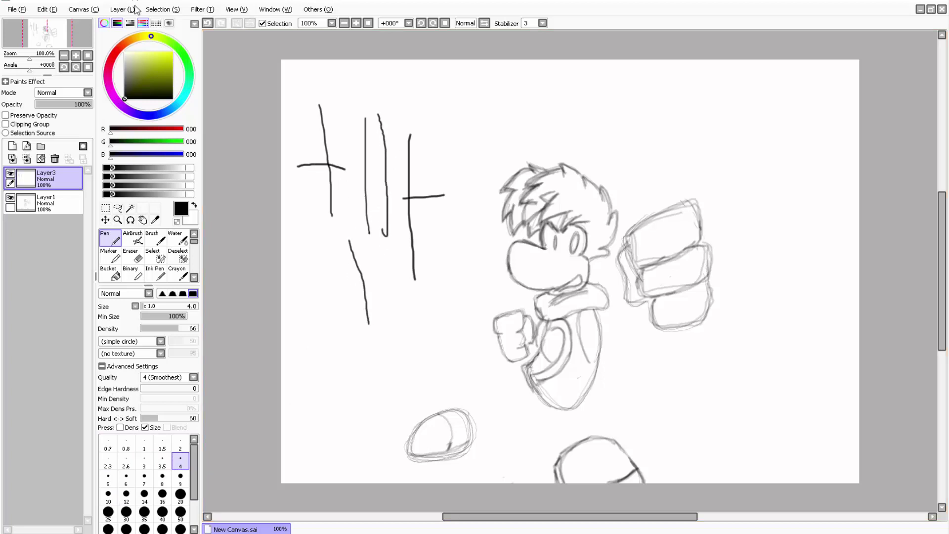
click(206, 23)
click(206, 23)
click(206, 23)
click(206, 23)
click(206, 23)
click(205, 22)
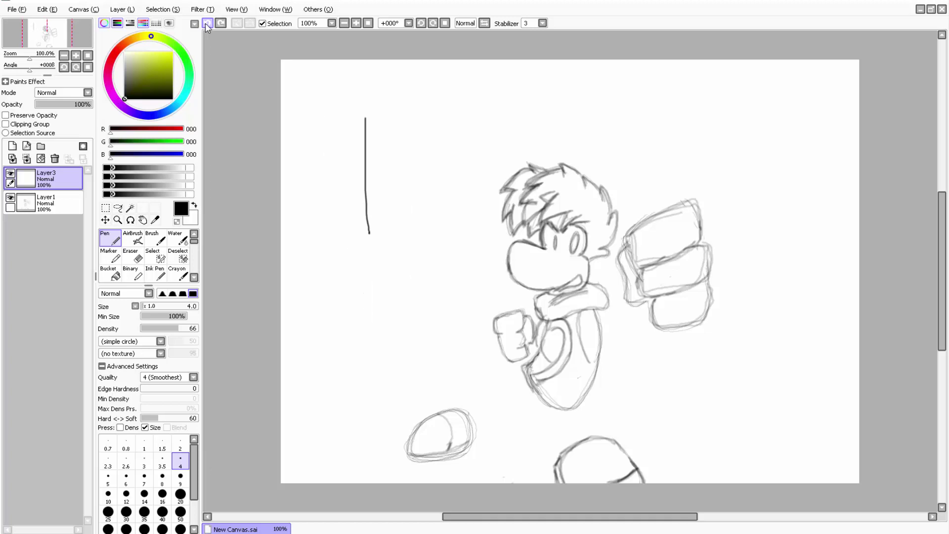
click(206, 22)
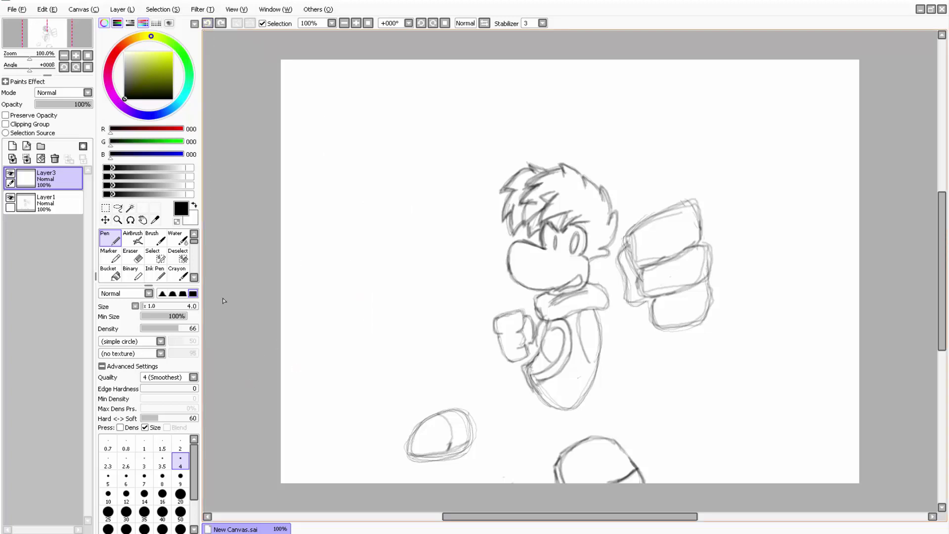
Examine the character's head sketch up close at 400% zoom, with the hair, eyes and nose in view
click(117, 220)
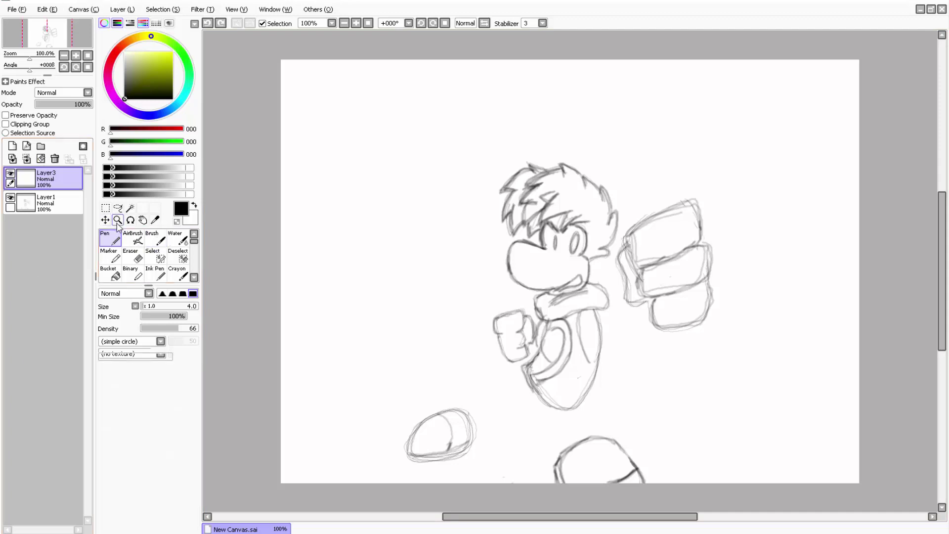
click(500, 208)
click(524, 205)
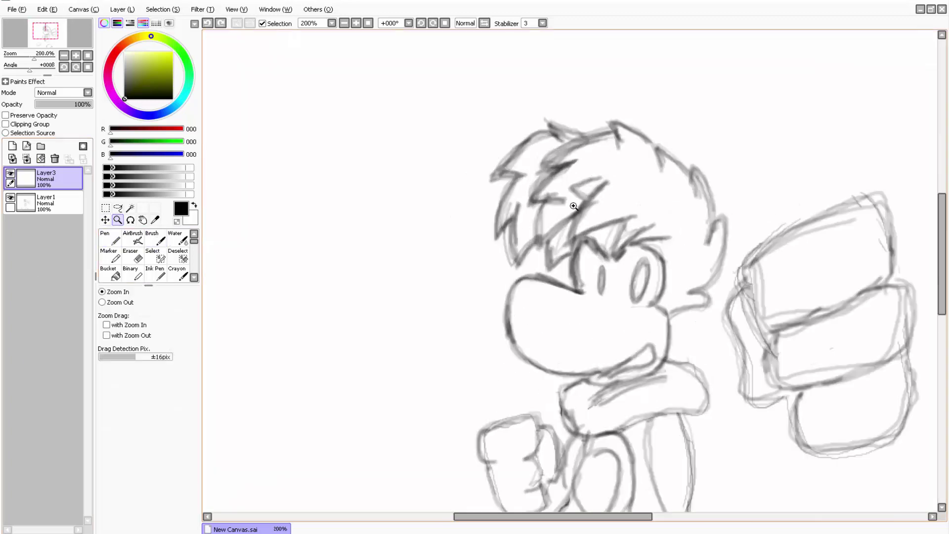
click(600, 202)
click(611, 201)
click(719, 334)
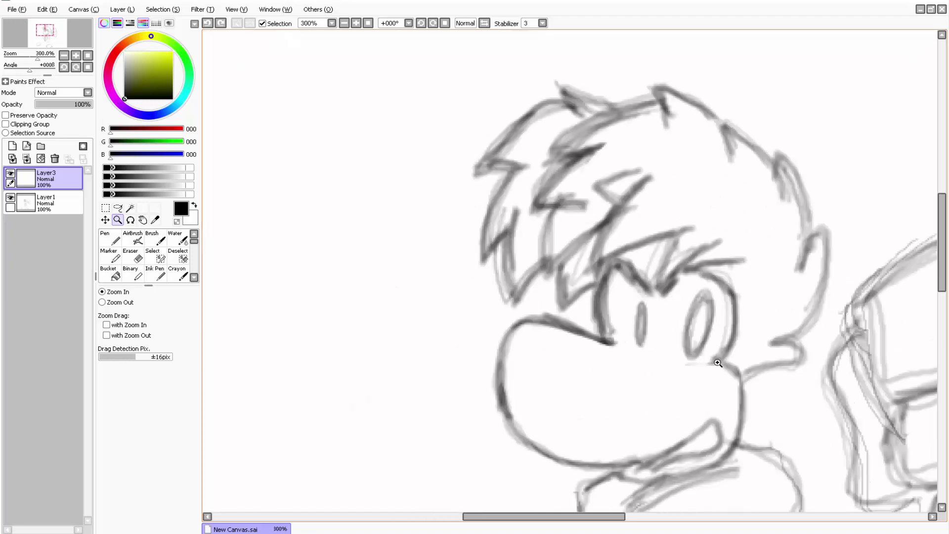
click(665, 352)
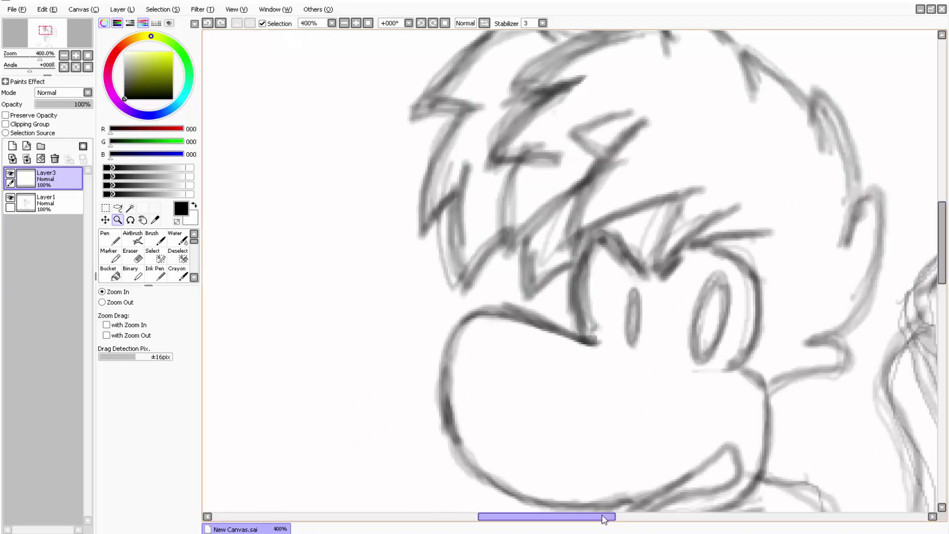
mouse_move(596, 517)
mouse_down()
mouse_move(679, 504)
mouse_move(606, 517)
mouse_up()
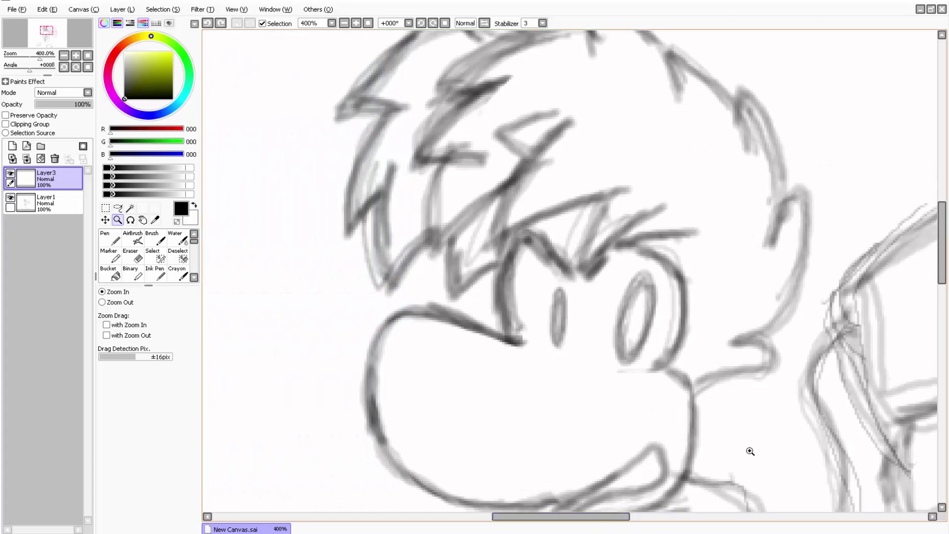
scroll(940, 230, up, 5)
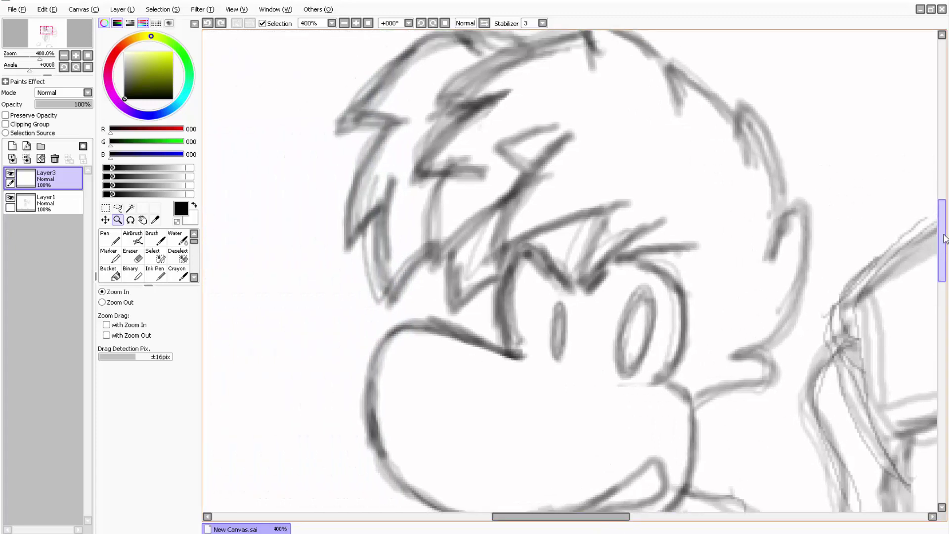
drag(940, 230, 904, 245)
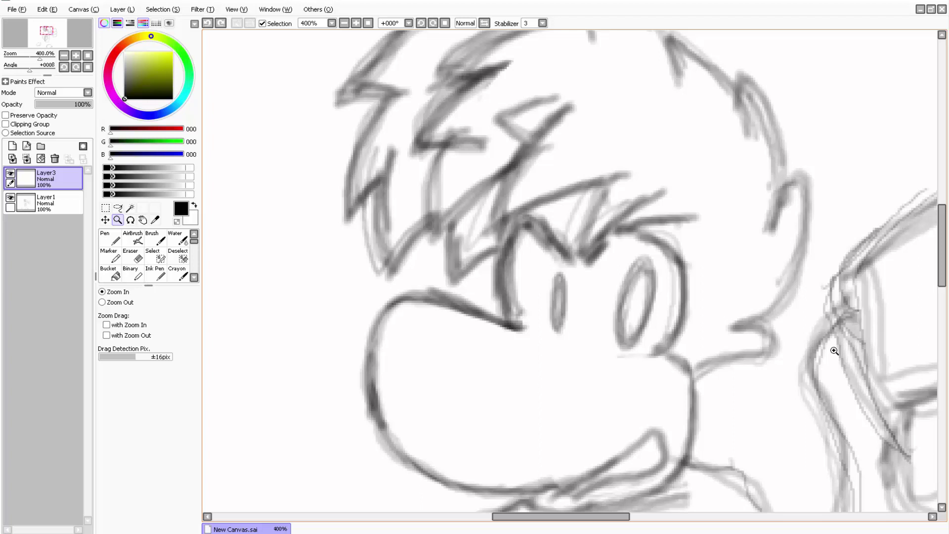
Look through the available brushes, choose the Marker for the line art, and set its size to 4
scroll(162, 271, down, 1)
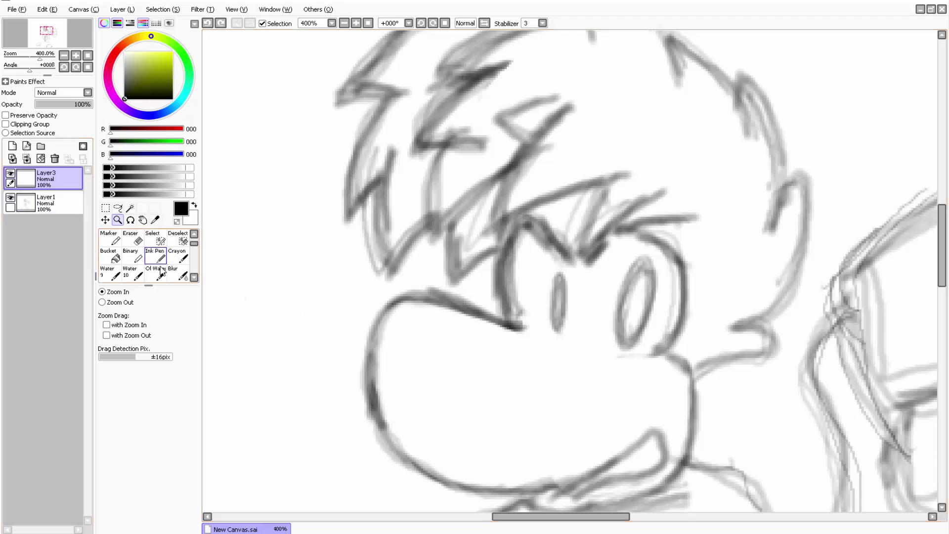
scroll(154, 257, up, 1)
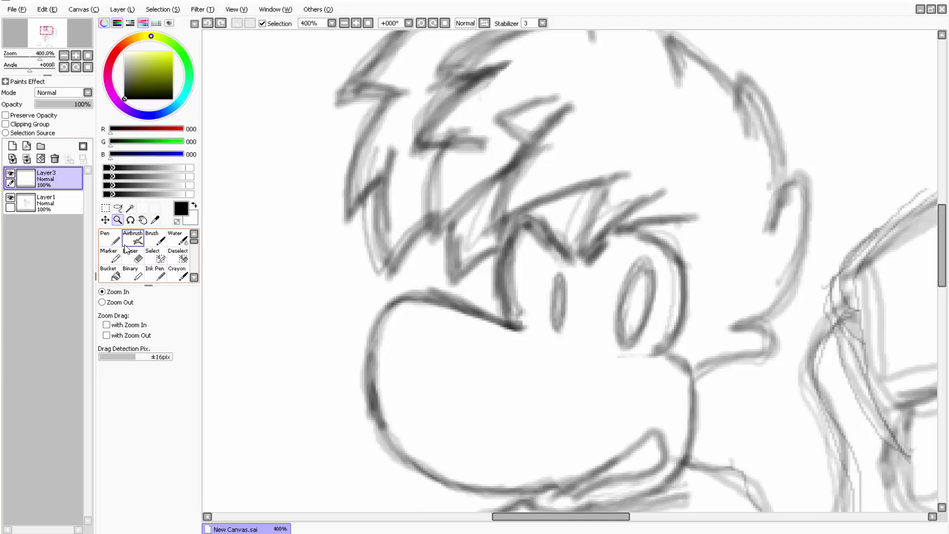
scroll(153, 274, down, 5)
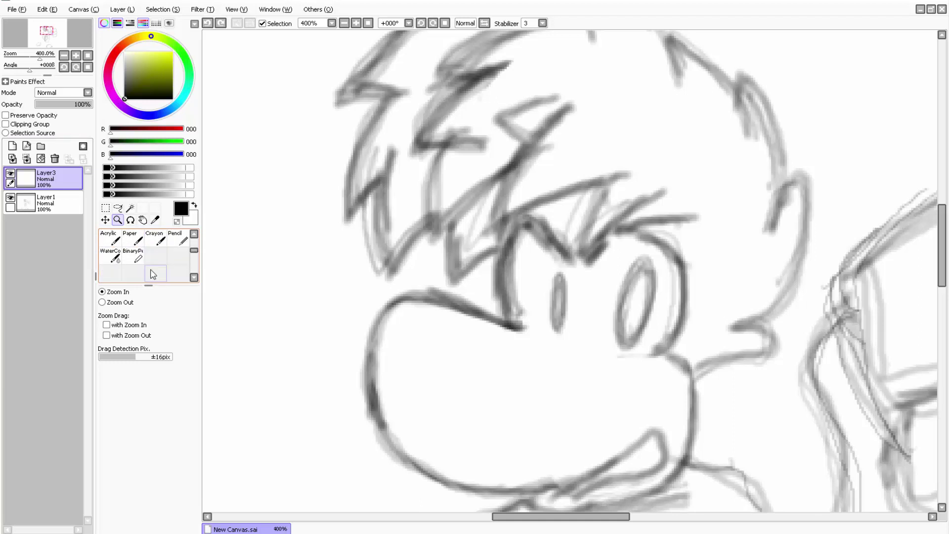
scroll(153, 275, up, 1)
scroll(165, 255, up, 4)
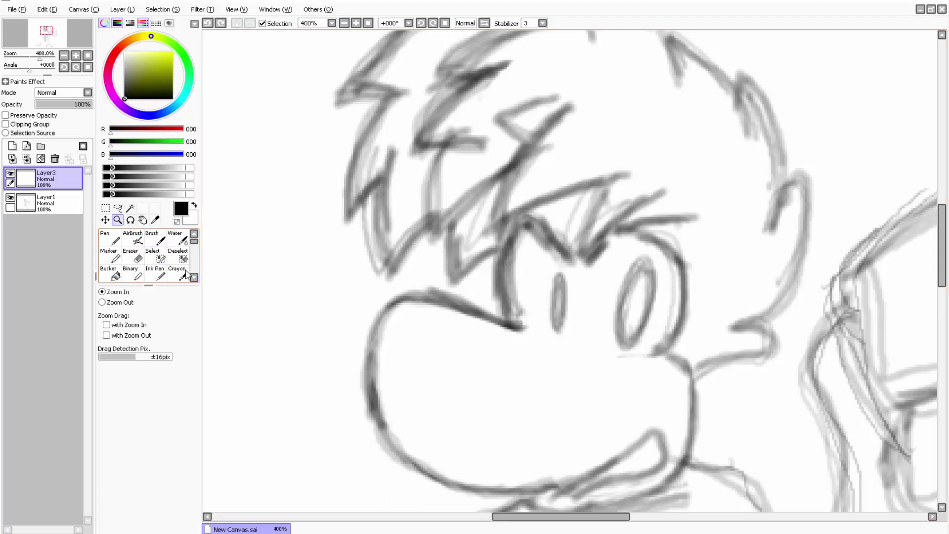
scroll(141, 279, down, 1)
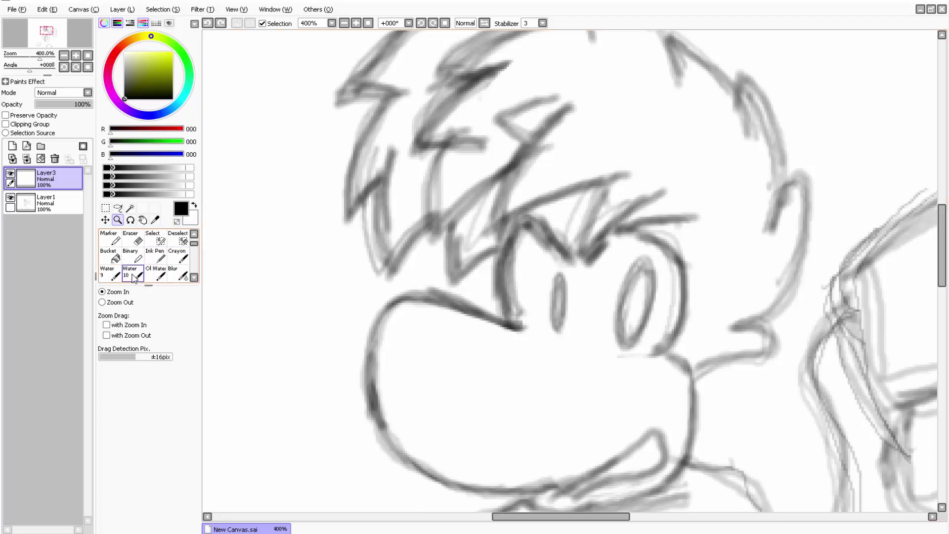
scroll(166, 261, down, 1)
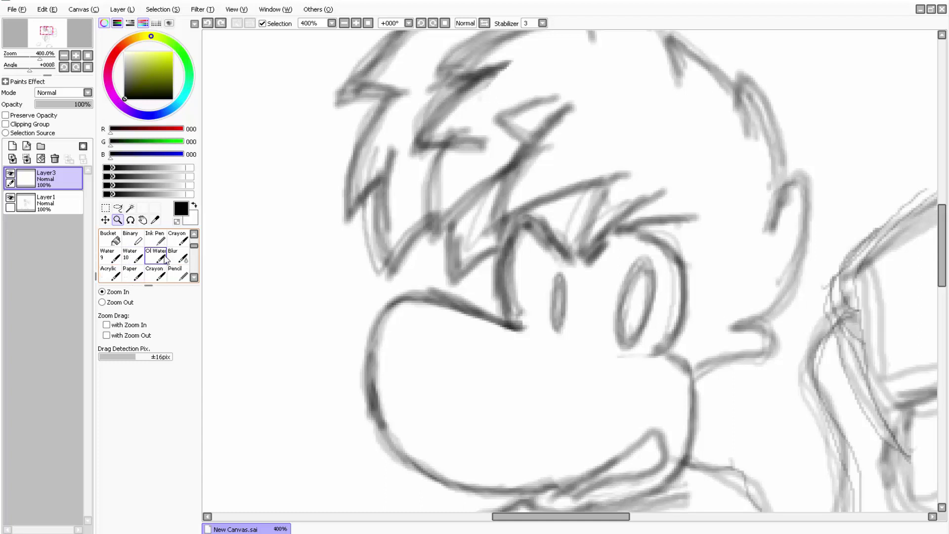
scroll(154, 274, down, 1)
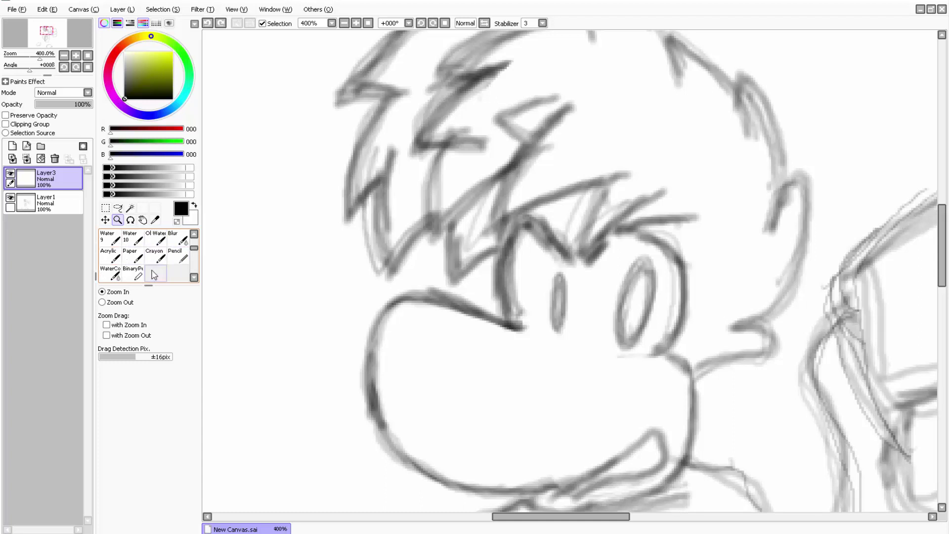
scroll(151, 276, up, 4)
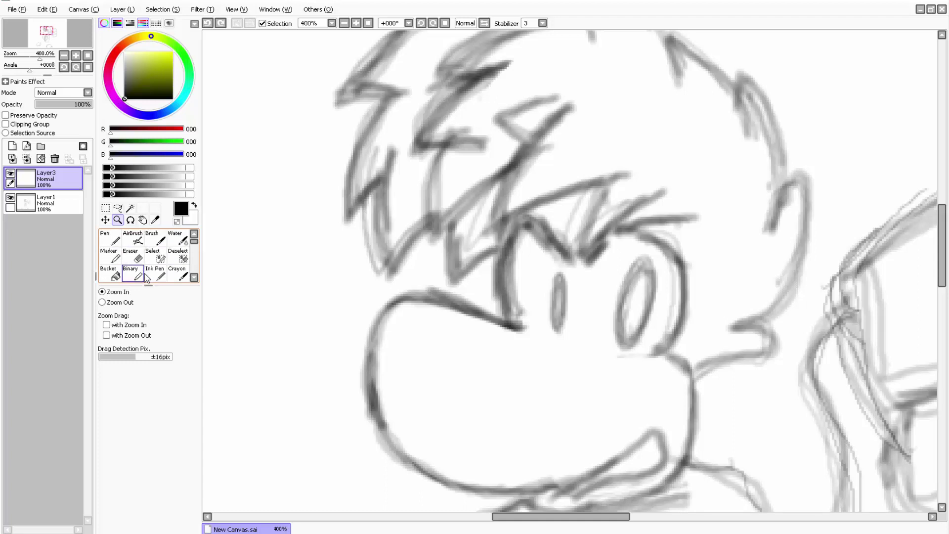
click(110, 255)
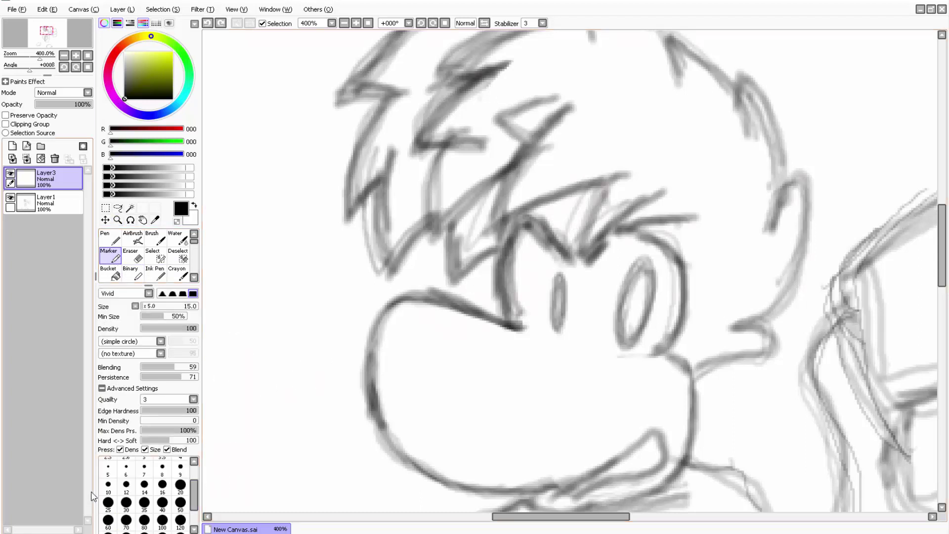
scroll(165, 485, up, 1)
click(180, 469)
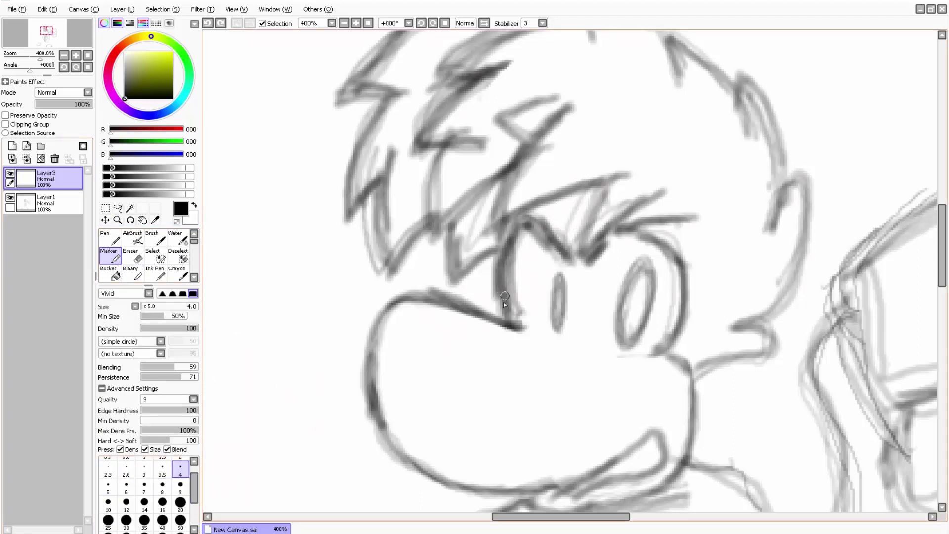
Trace the joined outline around both eyes on Layer3 with the Marker at size 4
drag(275, 149, 287, 281)
click(207, 23)
mouse_move(656, 356)
mouse_down()
mouse_move(681, 321)
mouse_move(677, 256)
mouse_up()
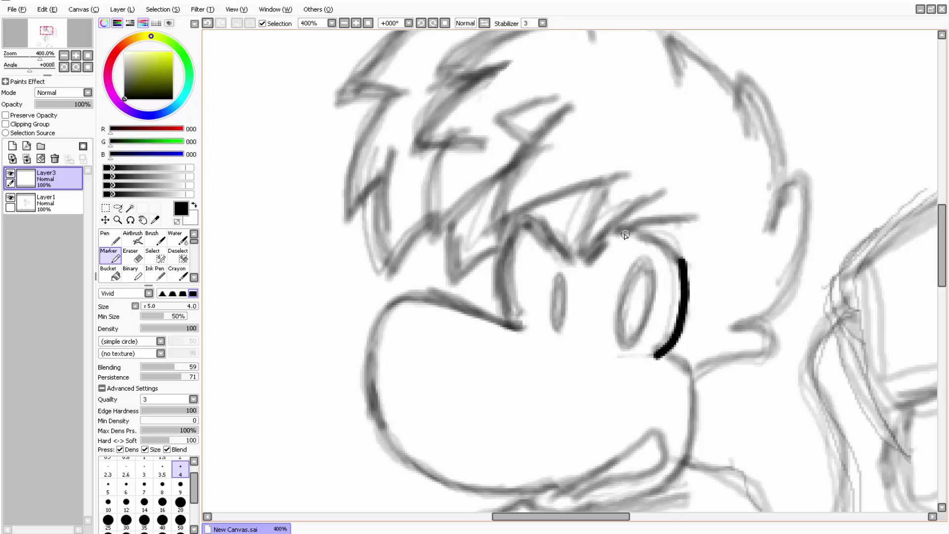
mouse_move(619, 236)
mouse_down()
mouse_move(657, 240)
mouse_move(681, 262)
mouse_up()
mouse_move(619, 233)
mouse_down()
mouse_move(583, 266)
mouse_move(535, 221)
mouse_move(518, 229)
mouse_move(504, 263)
mouse_up()
drag(504, 307, 515, 324)
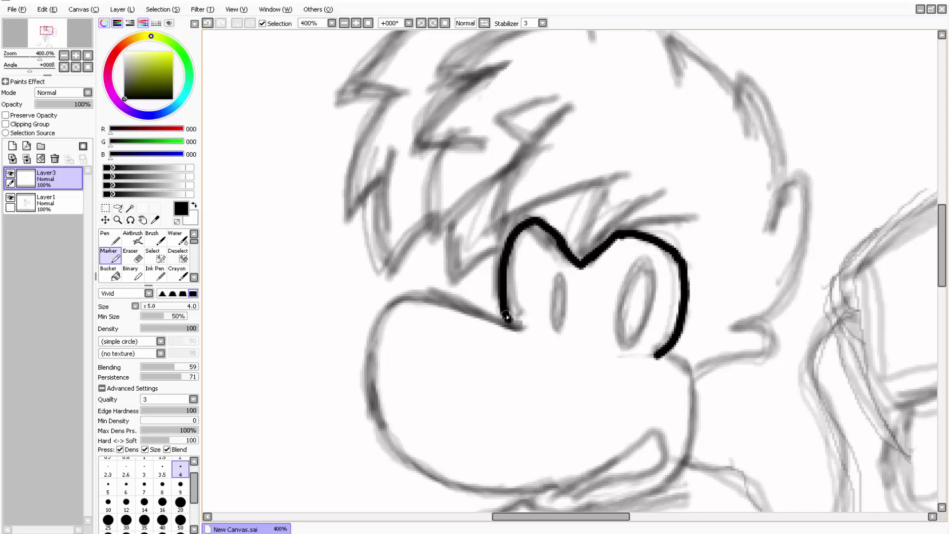
Trace the spiky hair outline from the cheek up the back of the head to the crown
mouse_move(693, 380)
mouse_down()
mouse_move(762, 353)
mouse_move(763, 334)
mouse_move(735, 328)
mouse_move(775, 315)
mouse_move(800, 283)
mouse_move(805, 190)
mouse_move(800, 182)
mouse_move(789, 188)
mouse_move(772, 219)
mouse_move(776, 148)
mouse_move(744, 81)
mouse_up()
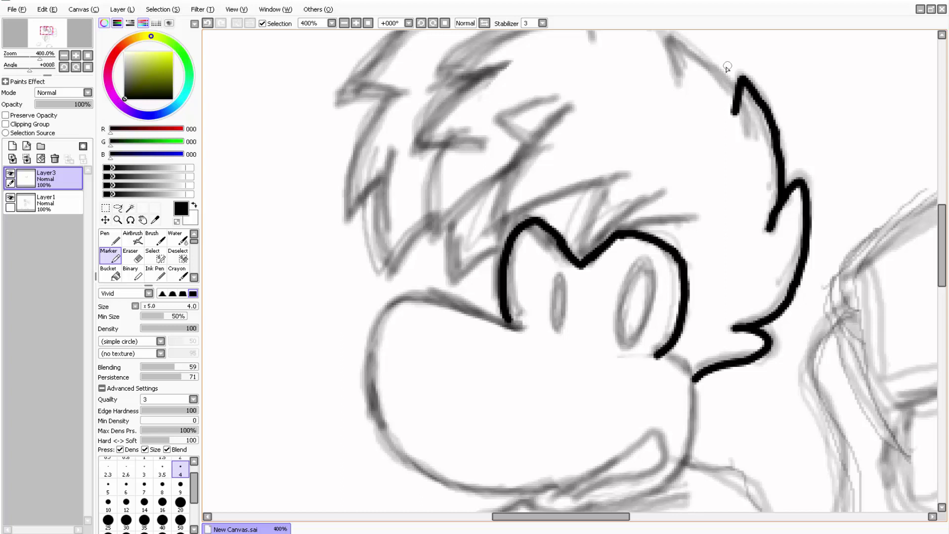
scroll(727, 68, down, 2)
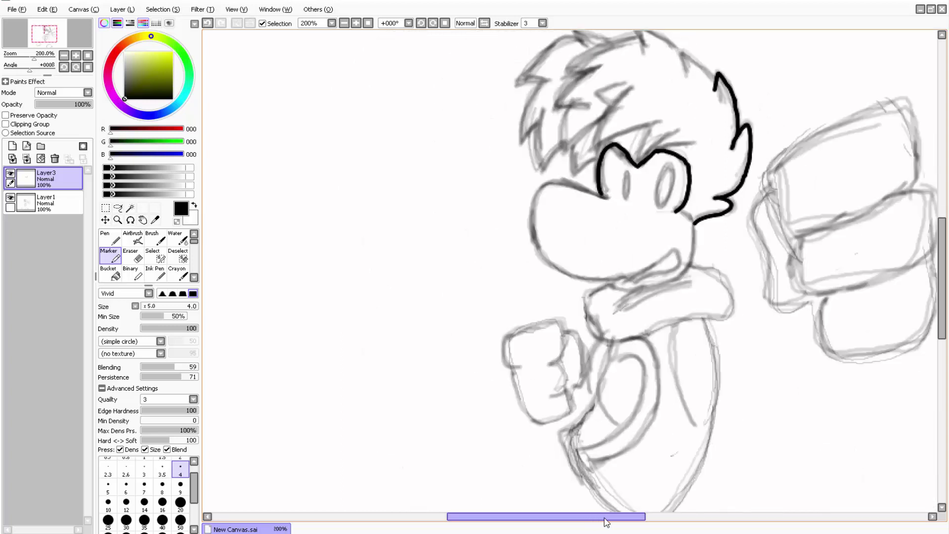
drag(605, 520, 641, 520)
scroll(845, 272, up, 3)
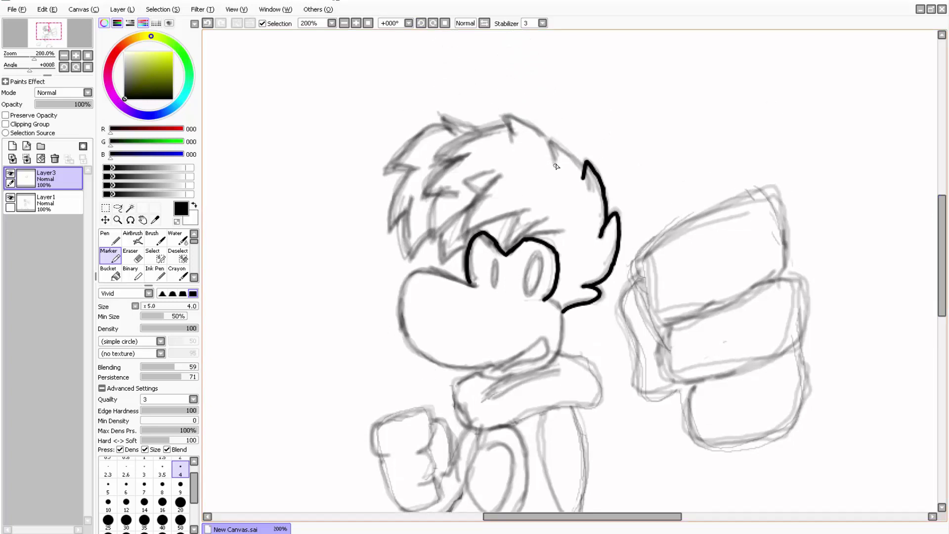
mouse_move(553, 163)
mouse_down()
mouse_move(550, 132)
mouse_move(583, 172)
mouse_move(512, 119)
mouse_move(502, 122)
mouse_move(511, 147)
mouse_up()
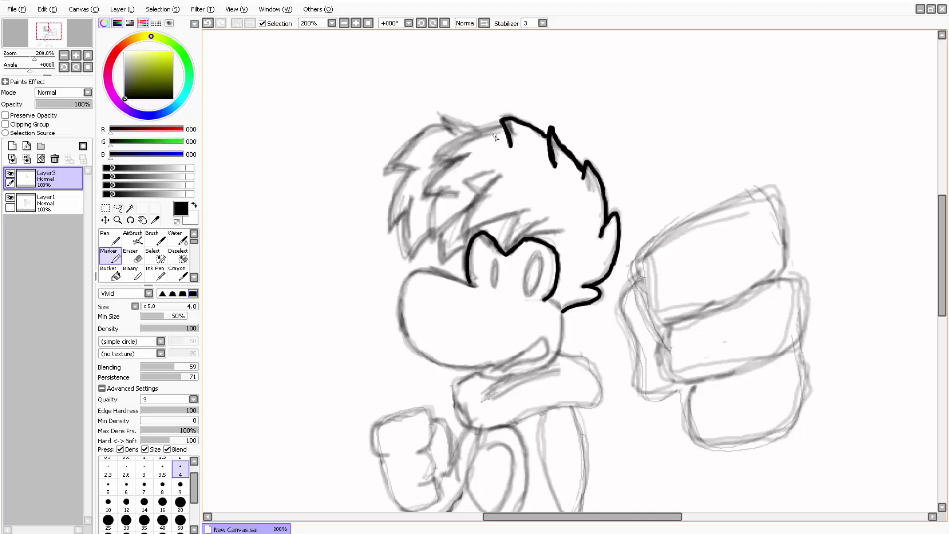
Trace the jagged front hair spikes from the crown towards the forehead, plus the small inner tuft, and undo the uneven strand below it
mouse_move(496, 125)
mouse_down()
mouse_move(433, 161)
mouse_move(467, 155)
mouse_move(443, 159)
mouse_move(453, 164)
mouse_move(423, 189)
mouse_move(455, 195)
mouse_move(432, 216)
mouse_move(433, 238)
mouse_move(464, 211)
mouse_up()
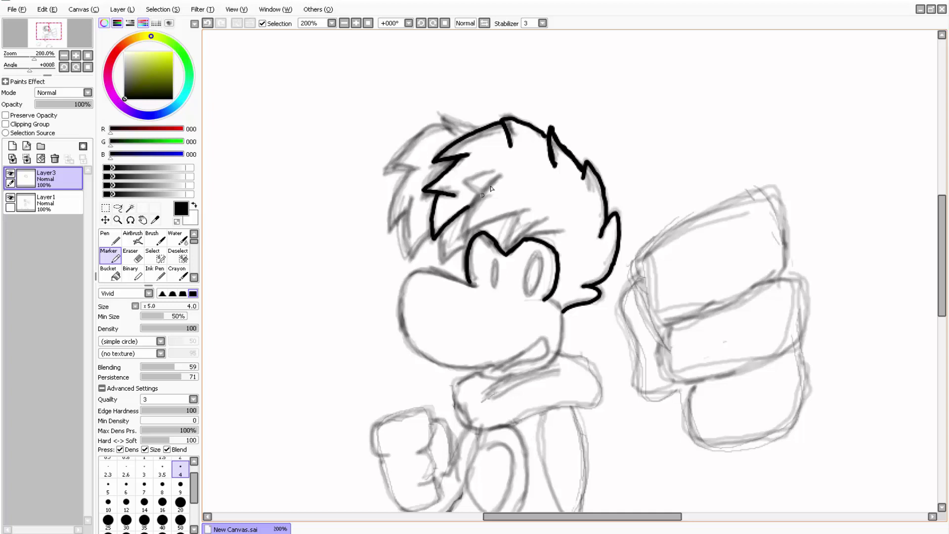
mouse_move(492, 172)
mouse_down()
mouse_move(470, 183)
mouse_move(475, 191)
mouse_move(497, 177)
mouse_move(465, 228)
mouse_move(522, 209)
mouse_up()
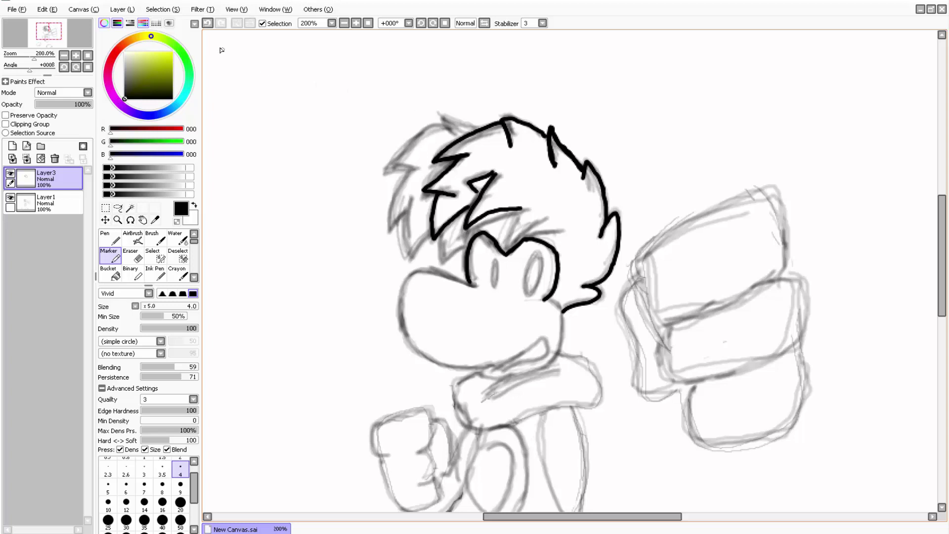
click(208, 24)
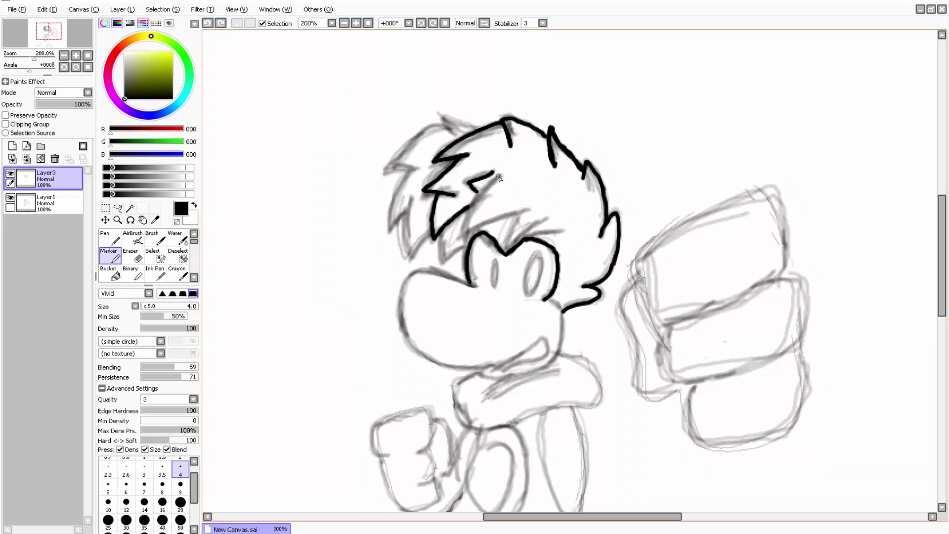
mouse_move(500, 174)
mouse_down()
mouse_move(467, 236)
mouse_move(524, 212)
mouse_move(500, 267)
mouse_move(560, 229)
mouse_up()
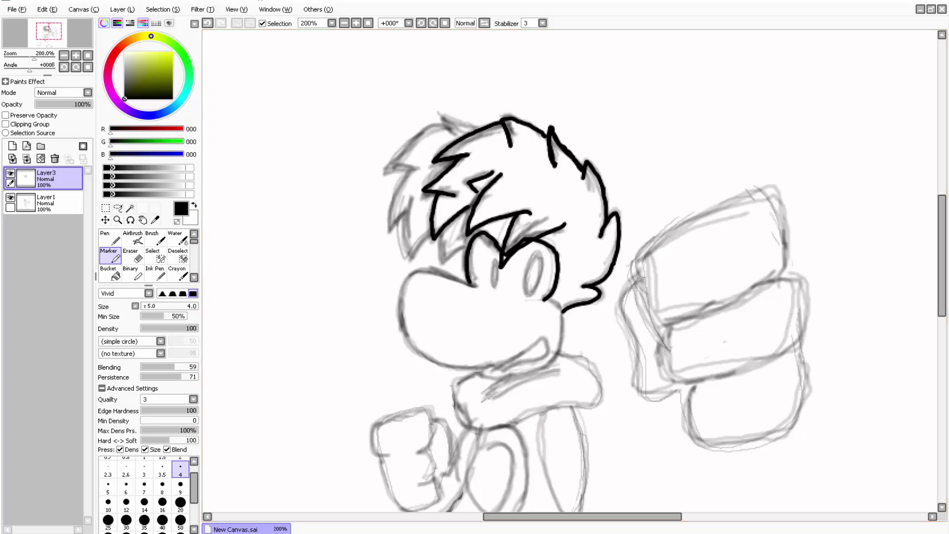
key(ctrl+z)
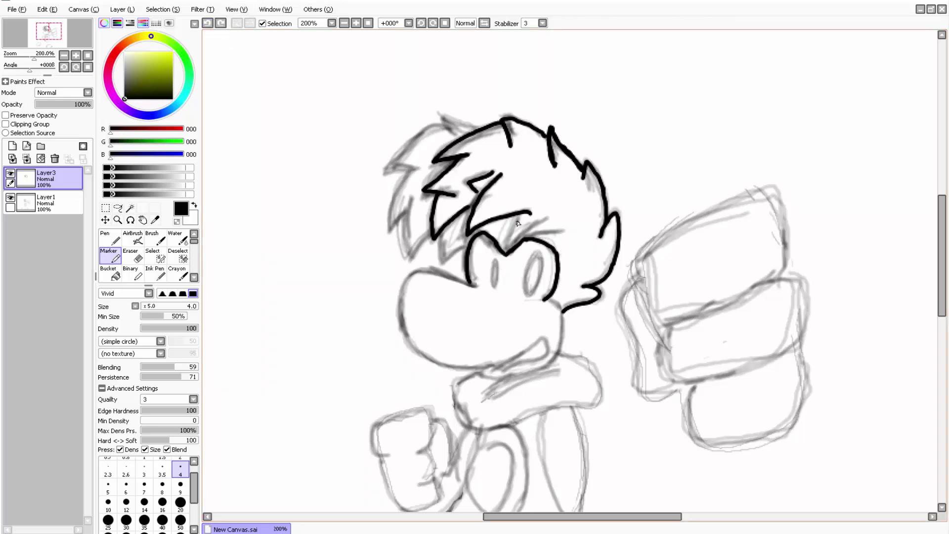
drag(517, 223, 520, 219)
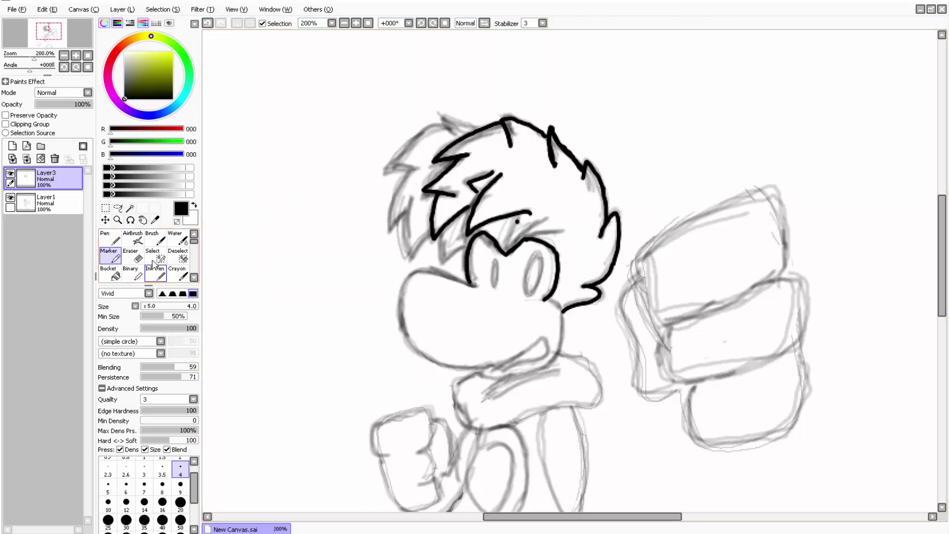
click(208, 23)
click(207, 23)
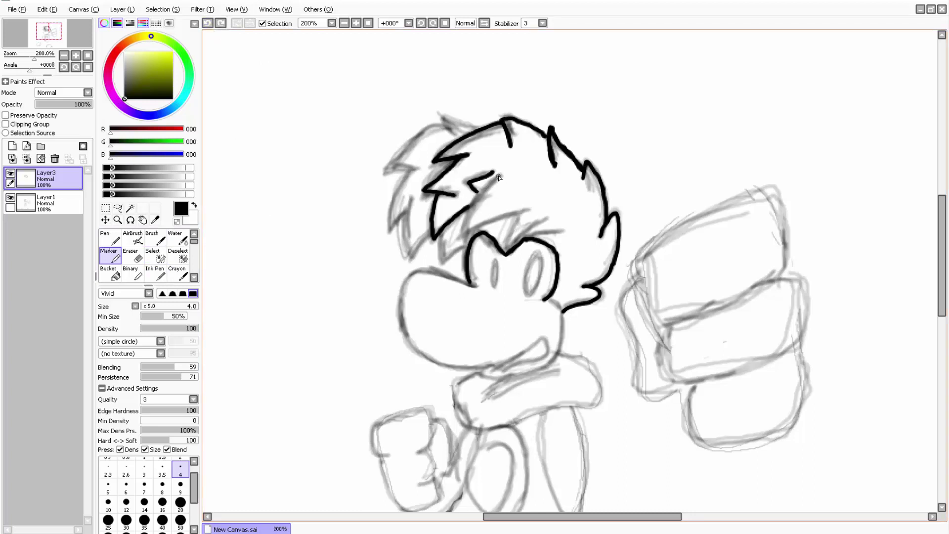
Trace the fringe strands hanging over the eyes and erase the eye outline where the hair covers it
mouse_move(499, 174)
mouse_down()
mouse_move(476, 198)
mouse_move(460, 244)
mouse_move(525, 213)
mouse_move(503, 267)
mouse_move(541, 245)
mouse_up()
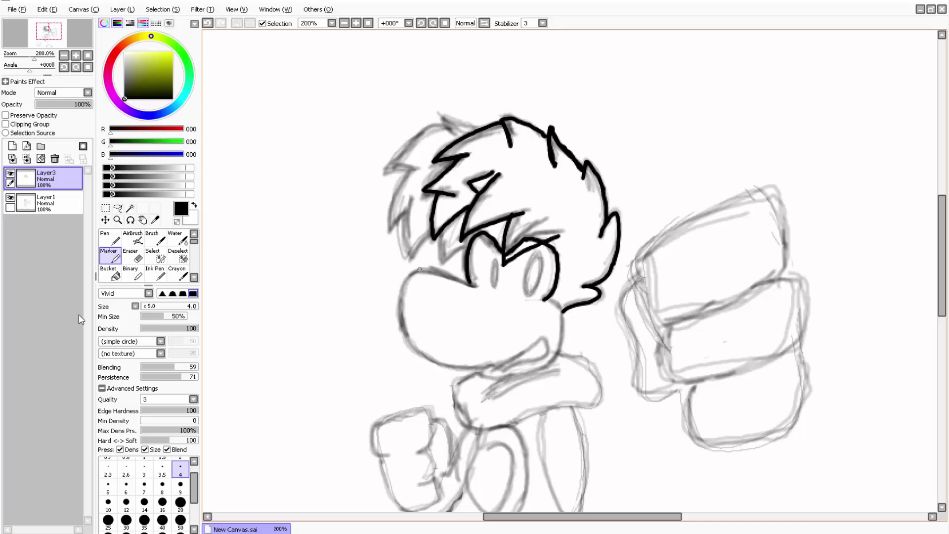
click(132, 257)
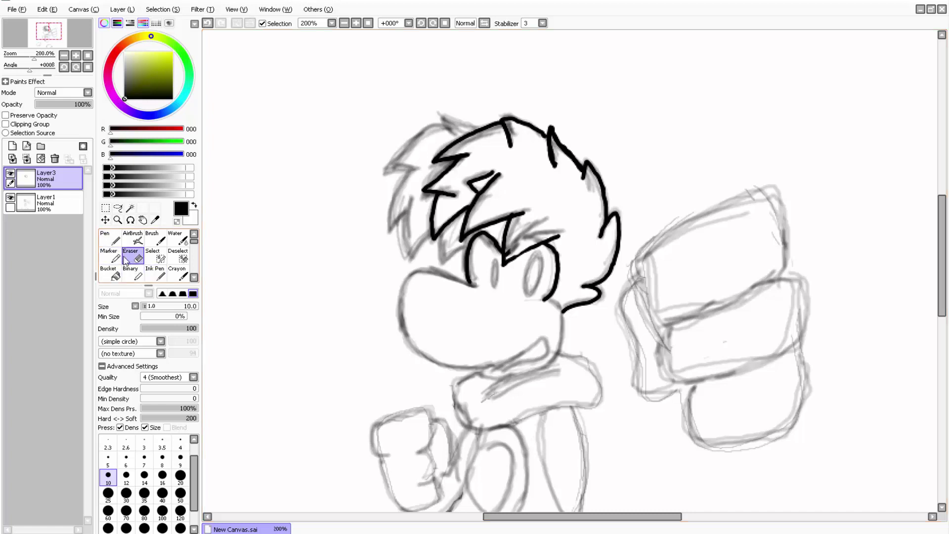
click(110, 256)
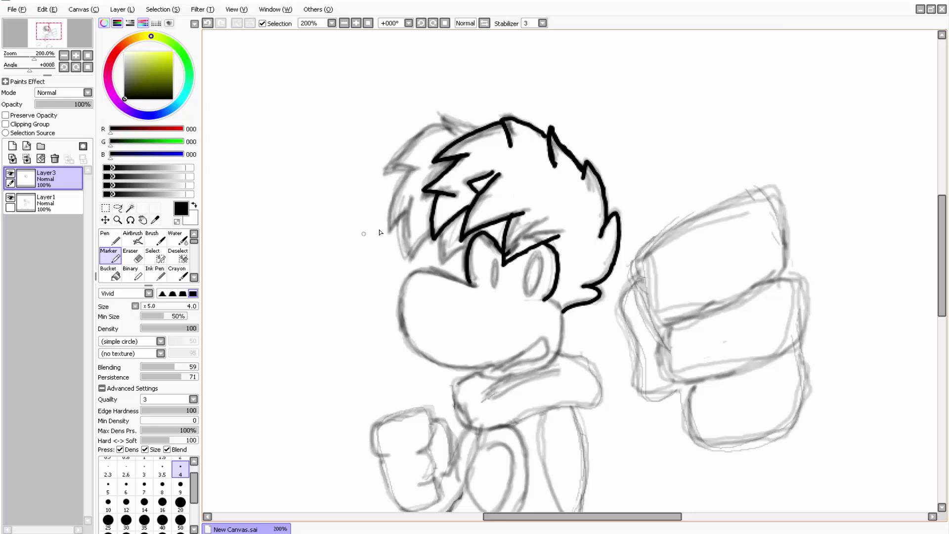
Trace the remaining hair spikes on the face side, from beside the eye up to the top of the head
mouse_move(444, 239)
mouse_down()
mouse_move(443, 264)
mouse_move(463, 246)
mouse_up()
mouse_move(431, 233)
mouse_down()
mouse_move(414, 259)
mouse_move(408, 206)
mouse_move(390, 229)
mouse_move(416, 168)
mouse_up()
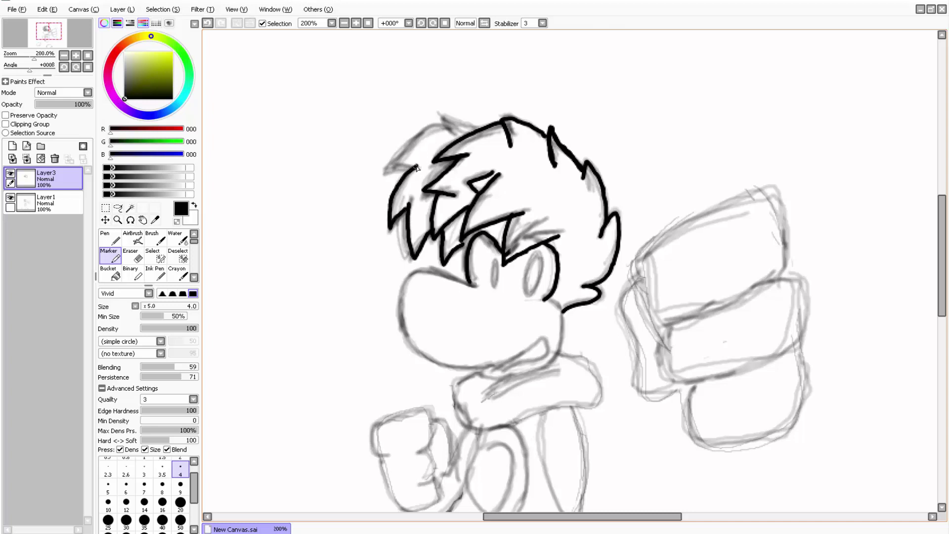
mouse_move(416, 168)
mouse_down()
mouse_move(419, 131)
mouse_move(453, 131)
mouse_move(438, 115)
mouse_move(466, 125)
mouse_up()
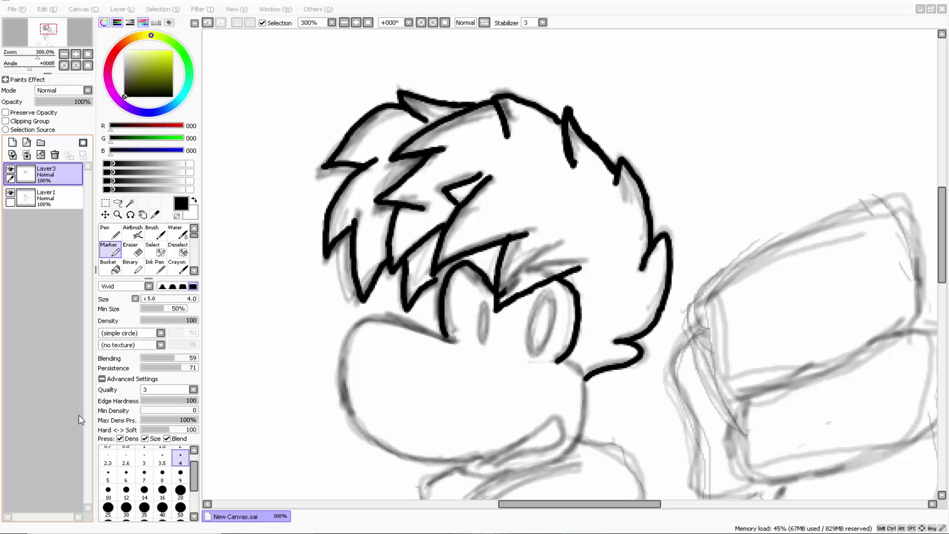
Trace the large nose, the chin and the mouth with the Marker, and extend two fringe strands above the eyes
key(e)
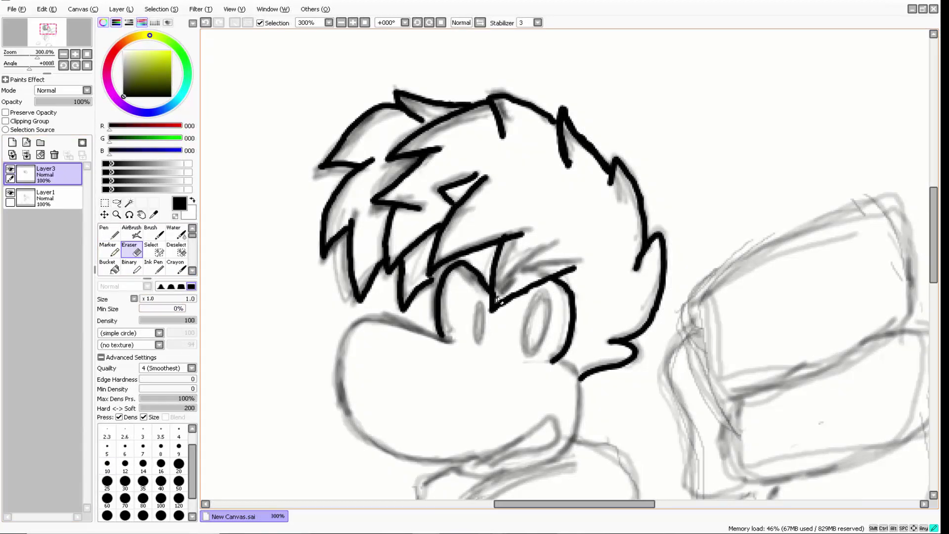
key(e)
drag(582, 378, 556, 463)
mouse_move(460, 464)
mouse_down()
mouse_move(518, 470)
mouse_move(558, 461)
mouse_up()
mouse_move(449, 342)
mouse_down()
mouse_move(366, 326)
mouse_move(390, 448)
mouse_move(482, 464)
mouse_up()
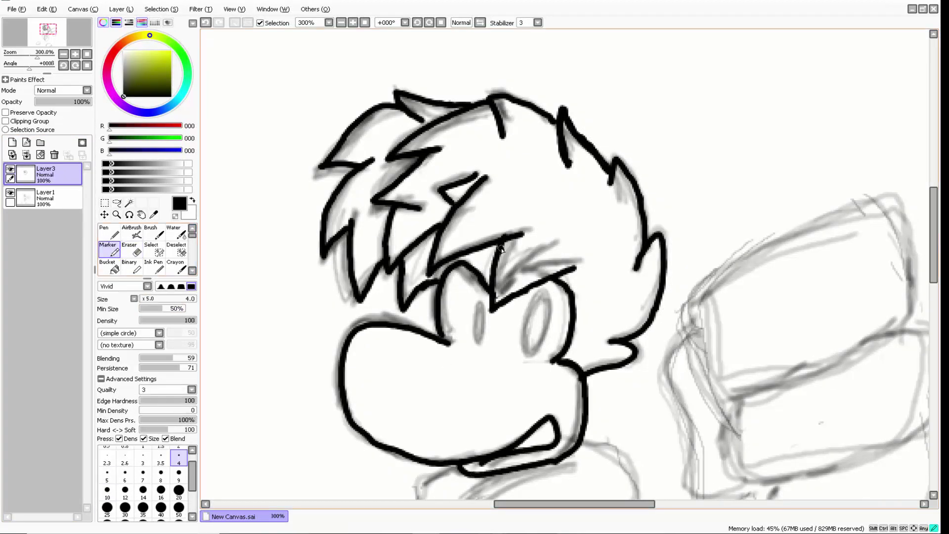
drag(501, 249, 529, 217)
drag(512, 171, 443, 240)
Trace the outline and the fold of the thick collar below the chin
drag(934, 235, 934, 297)
drag(456, 164, 509, 240)
drag(465, 197, 569, 162)
drag(587, 131, 510, 240)
Trace the teardrop-shaped torso below the collar, including both sides, the pointed bottom and the short arm-side curve
mouse_move(451, 252)
mouse_down()
mouse_move(445, 293)
mouse_move(465, 499)
mouse_up()
scroll(495, 346, down, 3)
drag(624, 61, 453, 346)
drag(625, 42, 632, 121)
drag(437, 87, 461, 192)
drag(442, 102, 402, 296)
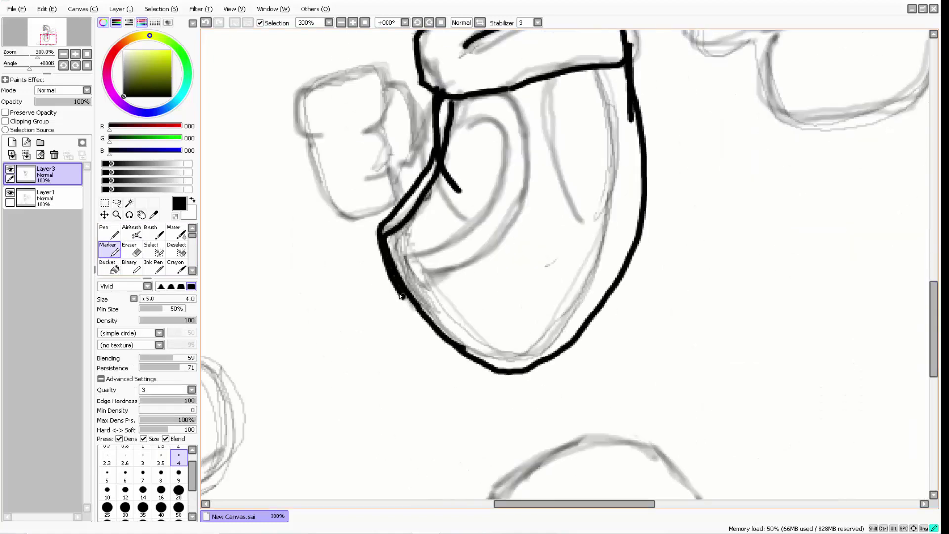
drag(385, 226, 561, 357)
Close the collar's rear end and erase the doubled lines along the torso's upper edges with the Eraser at size 7
drag(933, 326, 933, 283)
drag(606, 183, 625, 269)
key(e)
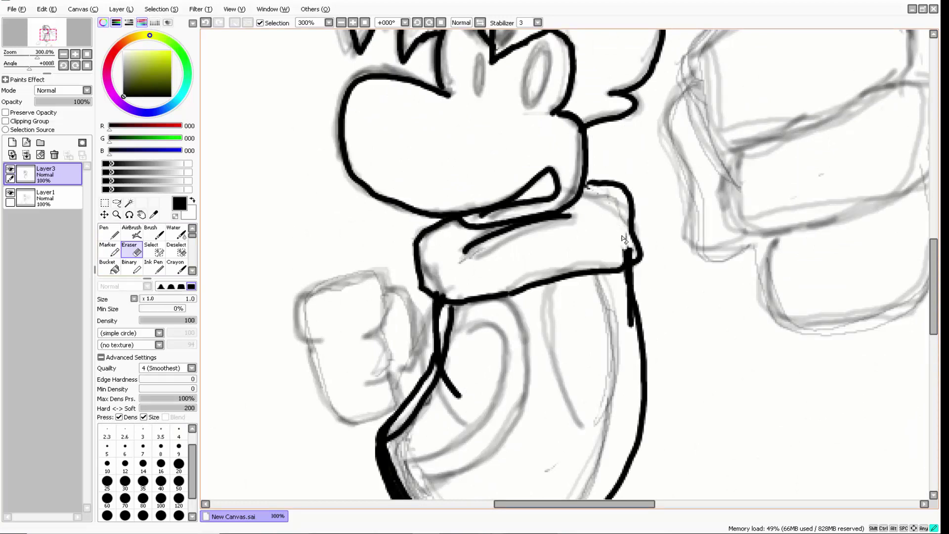
drag(444, 359, 452, 307)
mouse_move(630, 324)
mouse_down()
mouse_move(626, 297)
mouse_move(628, 322)
mouse_up()
drag(396, 435, 434, 380)
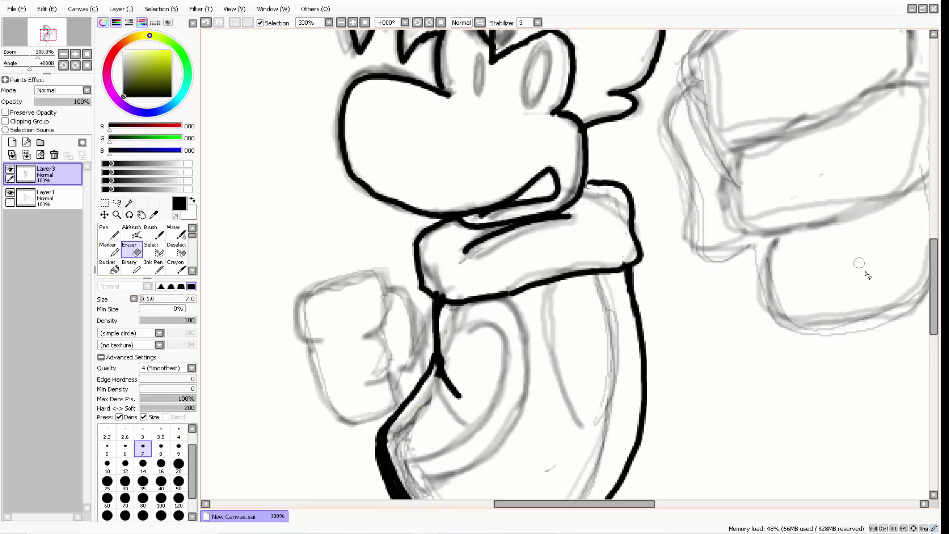
Thicken the torso outline along both sides and the bottom with the Marker, and trim its rough edges with the Eraser
drag(934, 277, 934, 324)
key(m)
mouse_move(406, 271)
mouse_down()
mouse_move(488, 350)
mouse_move(581, 301)
mouse_move(633, 218)
mouse_up()
scroll(633, 217, up, 2)
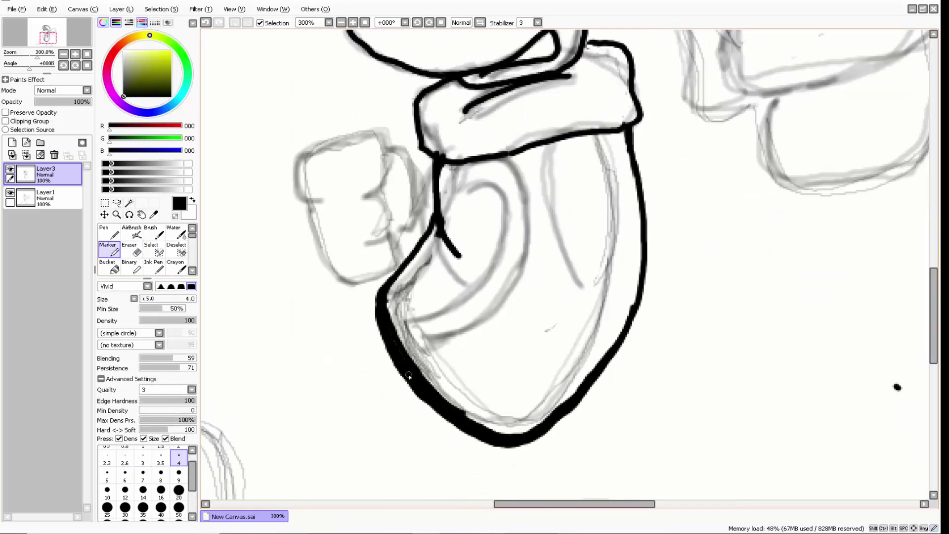
mouse_move(627, 124)
mouse_down()
mouse_move(655, 242)
mouse_move(640, 310)
mouse_up()
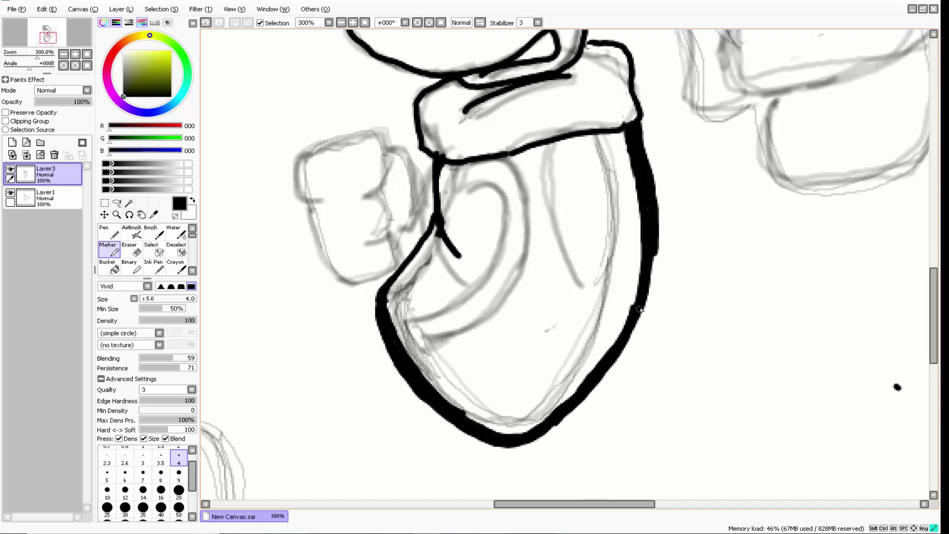
key(e)
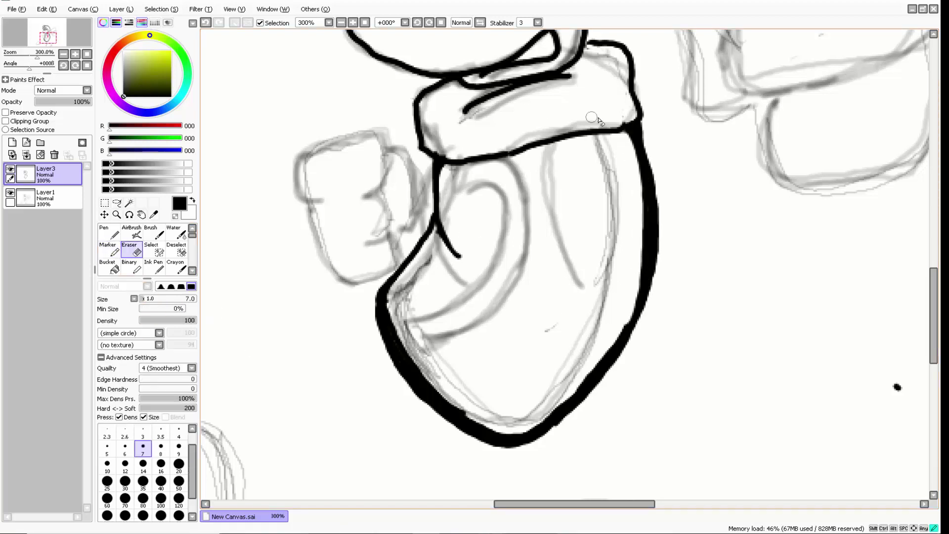
mouse_move(461, 408)
mouse_down()
mouse_move(394, 316)
mouse_move(489, 427)
mouse_up()
Trace the curved band and inner loop on the front of the torso, and clean up where the band meets the outline
click(129, 232)
click(108, 249)
mouse_move(391, 324)
mouse_down()
mouse_move(496, 192)
mouse_move(440, 217)
mouse_up()
mouse_move(435, 181)
mouse_down()
mouse_move(453, 164)
mouse_move(403, 352)
mouse_up()
drag(390, 296, 433, 159)
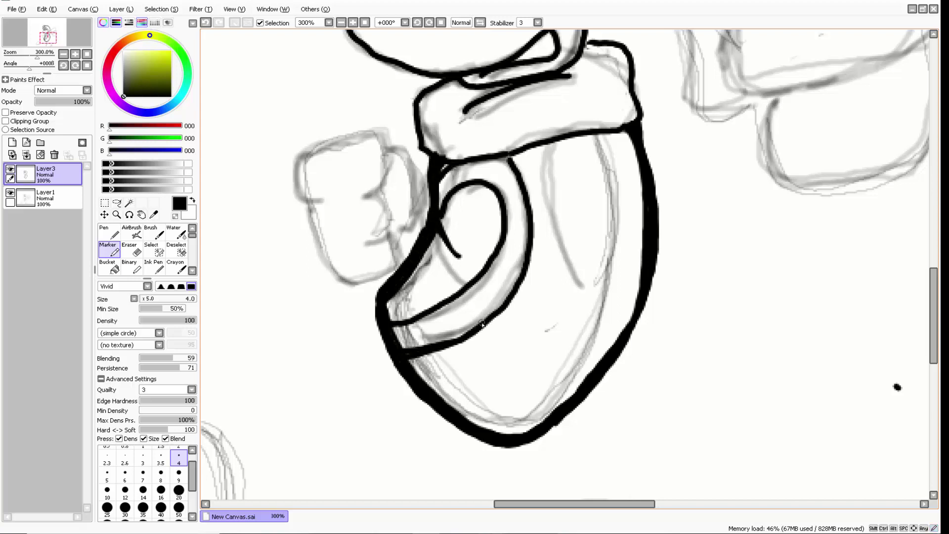
click(130, 249)
drag(396, 328, 414, 324)
Trace the small fist beside the torso, including its finger divisions and thumb side
click(109, 249)
mouse_move(320, 199)
mouse_down()
mouse_move(371, 126)
mouse_move(391, 145)
mouse_up()
drag(366, 196, 391, 145)
mouse_move(304, 205)
mouse_down()
mouse_move(395, 267)
mouse_move(388, 190)
mouse_up()
mouse_move(393, 146)
mouse_down()
mouse_move(424, 220)
mouse_move(400, 240)
mouse_up()
Set the Marker to size 15 with a Min Size of 32% and trace the large raised fist and its fingers
drag(934, 315, 934, 261)
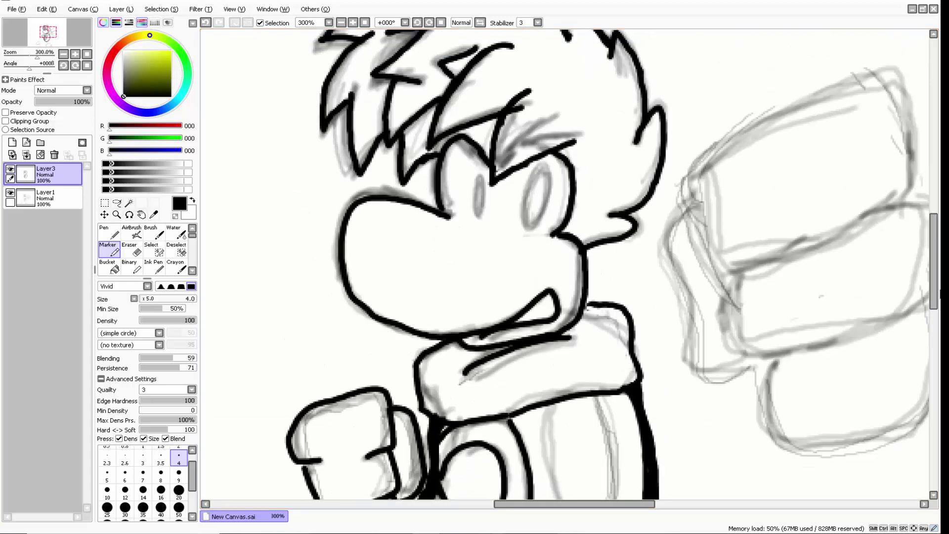
drag(697, 206, 753, 365)
drag(163, 298, 142, 300)
click(154, 307)
mouse_move(696, 207)
mouse_down()
mouse_move(664, 249)
mouse_move(752, 372)
mouse_up()
mouse_move(727, 149)
mouse_down()
mouse_move(723, 267)
mouse_move(872, 223)
mouse_up()
drag(573, 504, 626, 503)
mouse_move(490, 141)
mouse_down()
mouse_move(549, 112)
mouse_move(551, 350)
mouse_move(484, 286)
mouse_up()
drag(533, 360, 704, 315)
Set the Marker size to 5 and trace the upper curve of the shoe below the torso
drag(933, 269, 933, 346)
drag(653, 504, 601, 504)
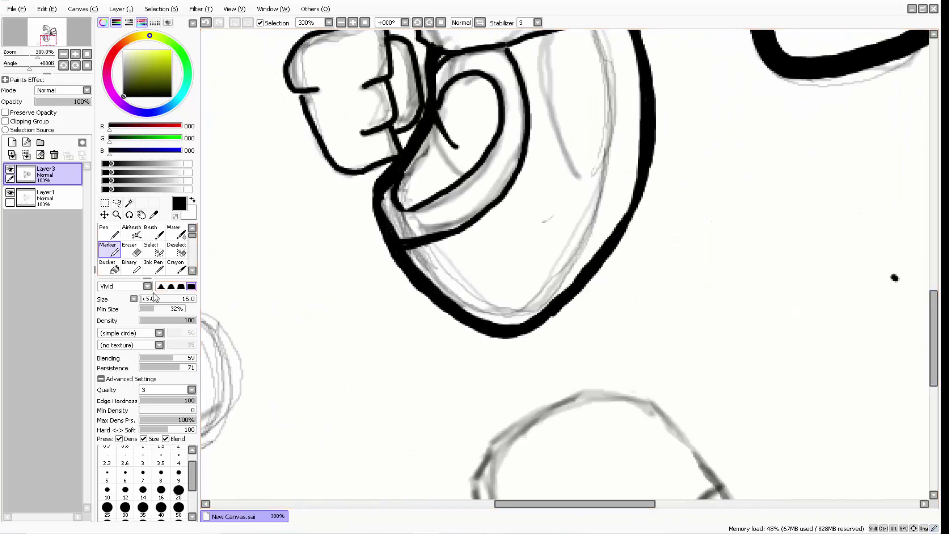
drag(150, 299, 141, 299)
mouse_move(477, 496)
mouse_down()
mouse_move(649, 406)
mouse_move(733, 499)
mouse_up()
mouse_move(487, 453)
mouse_down()
mouse_move(498, 496)
mouse_move(478, 504)
mouse_up()
Trace the smaller rear shoe with its toe line and sole, and continue the outline of the shoe below the torso
mouse_move(366, 449)
mouse_down()
mouse_move(456, 442)
mouse_move(542, 411)
mouse_up()
key(ctrl+z)
mouse_move(366, 449)
mouse_down()
mouse_move(391, 452)
mouse_move(369, 388)
mouse_move(366, 447)
mouse_up()
mouse_move(448, 328)
mouse_down()
mouse_move(439, 440)
mouse_move(370, 445)
mouse_up()
drag(487, 428, 540, 411)
drag(574, 504, 640, 504)
mouse_move(515, 451)
mouse_down()
mouse_move(575, 401)
mouse_move(703, 427)
mouse_up()
Erase the stray dot in the empty area beside the torso
drag(934, 337, 934, 273)
click(130, 250)
click(924, 440)
Clean up the inner edge of the large fist's uppermost finger outline with the Eraser
click(117, 214)
click(289, 182)
click(101, 294)
triple_click(208, 193)
click(494, 190)
click(102, 285)
triple_click(517, 210)
click(130, 249)
mouse_move(476, 200)
mouse_down()
mouse_move(573, 173)
mouse_move(480, 197)
mouse_up()
drag(480, 197, 567, 175)
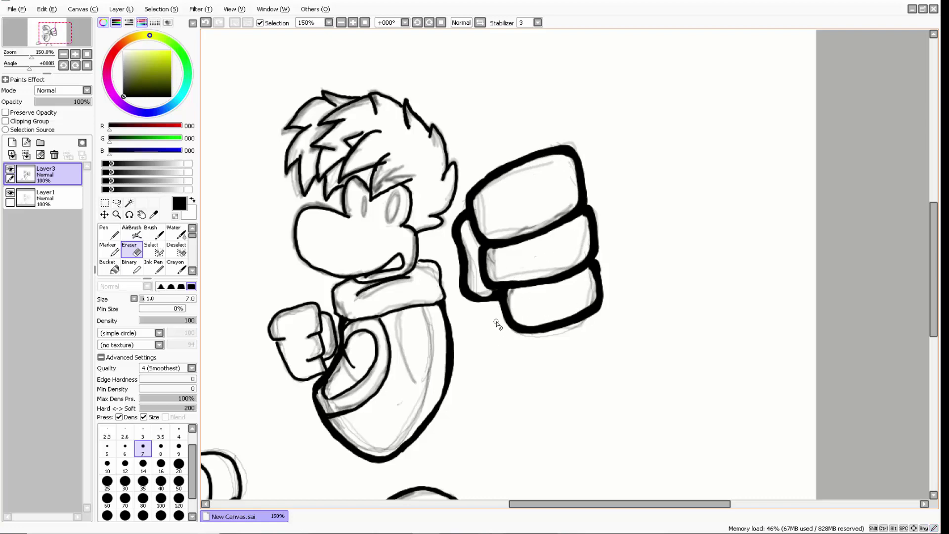
Thicken the outer outline of the small fist beside the torso with the Marker at size 5
click(116, 215)
triple_click(268, 349)
click(108, 249)
mouse_move(314, 323)
mouse_down()
mouse_move(337, 236)
mouse_move(423, 381)
mouse_move(290, 364)
mouse_move(280, 336)
mouse_move(315, 382)
mouse_move(345, 382)
mouse_up()
click(130, 249)
click(108, 249)
Thicken the collar's outline along its lower front edge and both ends
drag(549, 259, 482, 272)
drag(473, 163, 470, 274)
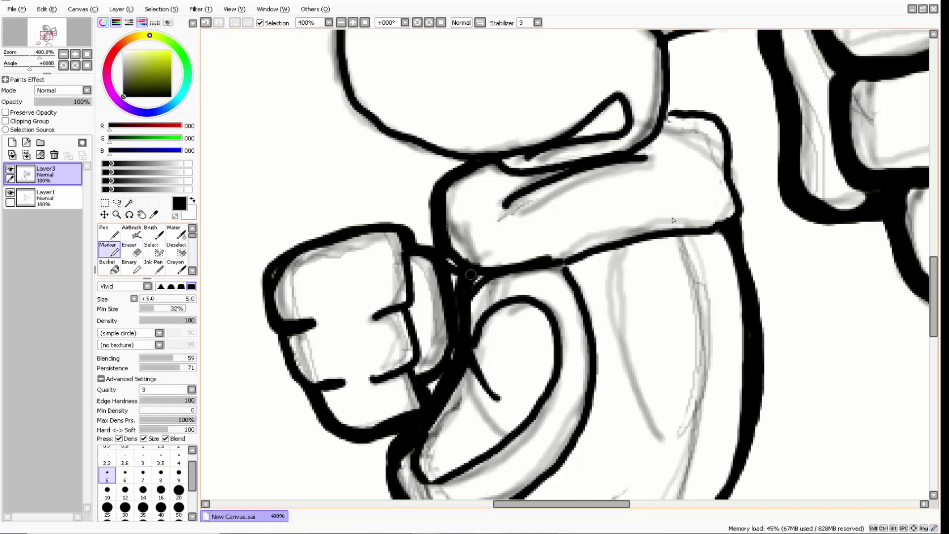
mouse_move(742, 221)
mouse_down()
mouse_move(717, 118)
mouse_move(674, 114)
mouse_up()
Trace the oval pupils of both eyes, filling the narrower one solid black
drag(933, 297, 934, 245)
mouse_move(614, 258)
mouse_down()
mouse_move(588, 252)
mouse_move(614, 262)
mouse_up()
drag(527, 239, 519, 274)
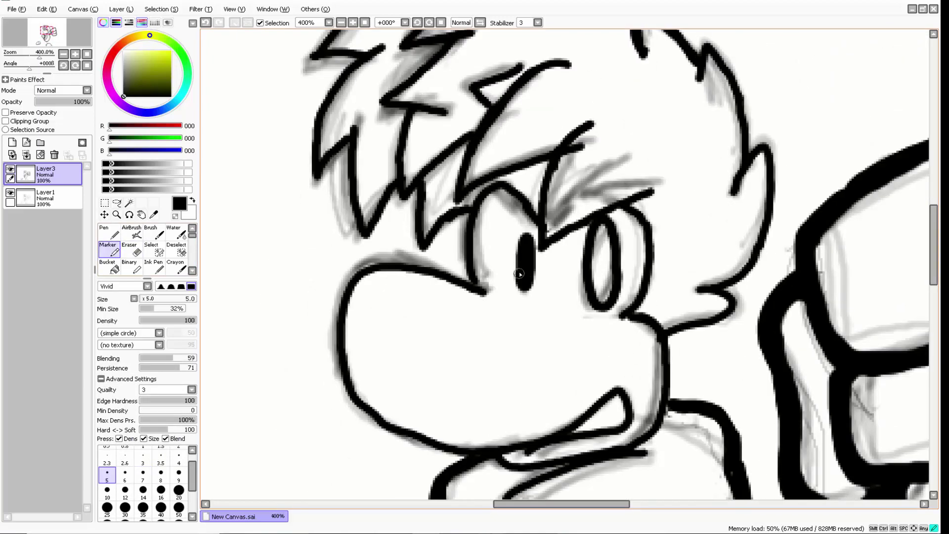
Finish the sides and toe line of the shoe below the torso down to the canvas edge, and erase the excess inner line
click(117, 214)
right_click(279, 292)
right_click(280, 291)
right_click(279, 292)
right_click(280, 291)
right_click(796, 290)
click(493, 331)
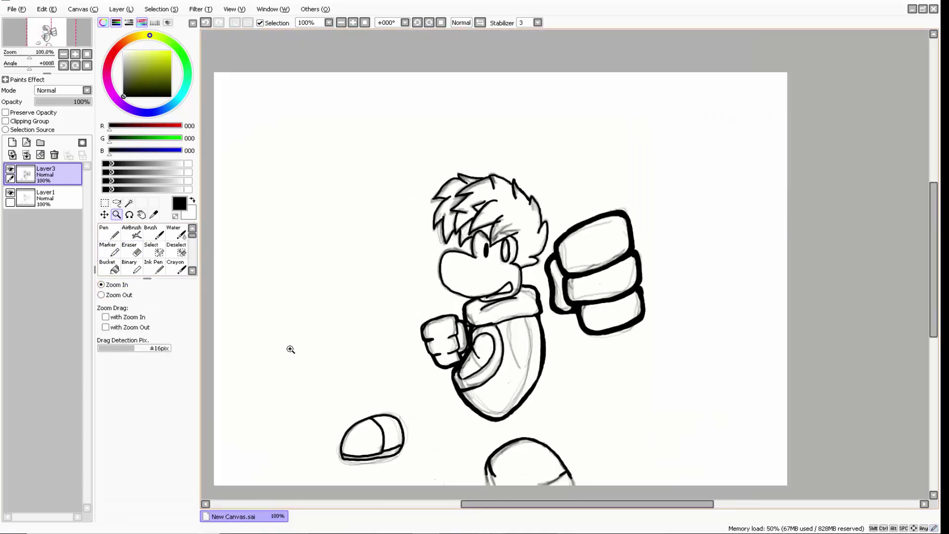
click(491, 469)
click(491, 469)
click(490, 469)
drag(934, 341, 934, 364)
key(e)
key(v)
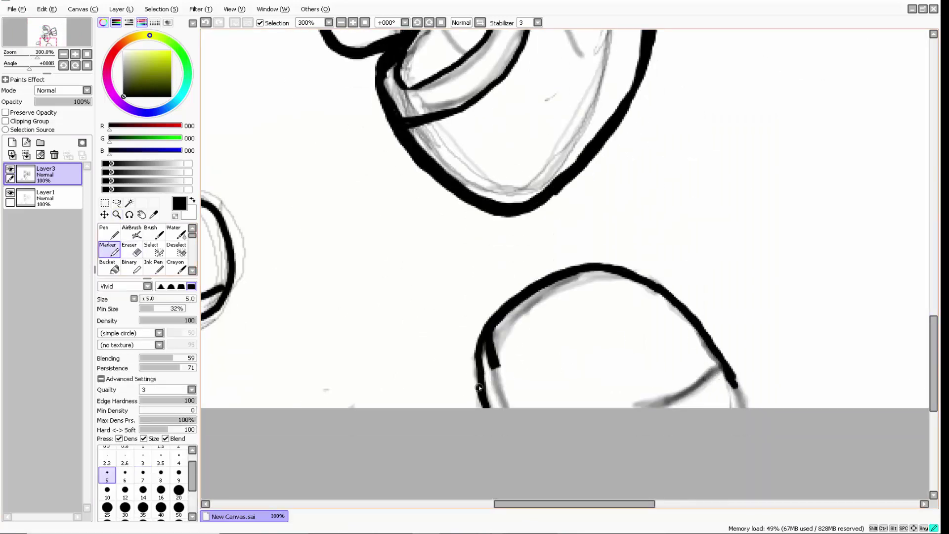
drag(479, 353, 486, 407)
drag(494, 366, 506, 407)
drag(722, 368, 672, 409)
drag(730, 368, 745, 407)
key(e)
drag(498, 342, 500, 369)
Check the whole line art at 100% zoom with the Layer1 sketch briefly hidden
drag(934, 343, 934, 249)
click(117, 214)
right_click(465, 475)
right_click(465, 474)
right_click(465, 475)
click(9, 192)
click(10, 192)
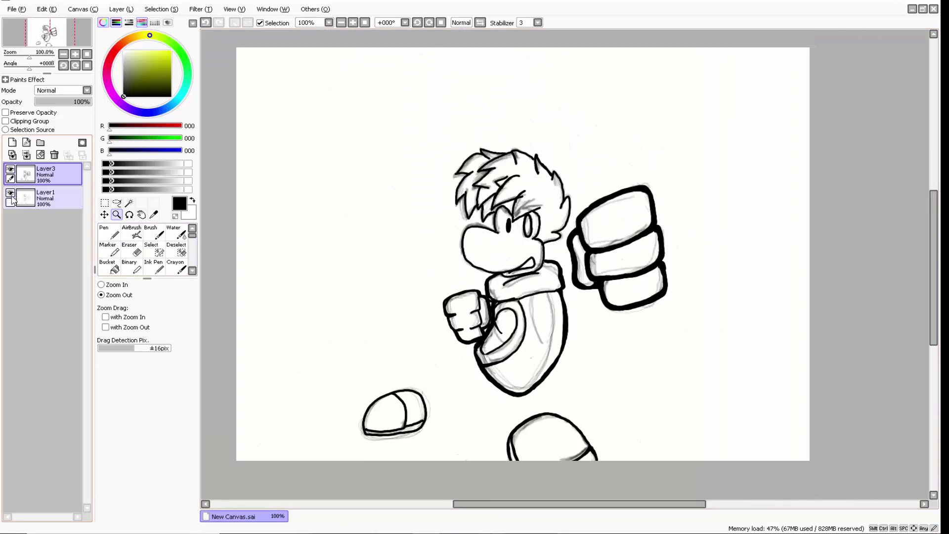
Hide the Layer1 sketch and inspect the clean line art on its own at 75% and 150% zoom
click(10, 193)
key(v)
drag(247, 245, 259, 258)
key(ctrl+z)
click(117, 215)
click(386, 277)
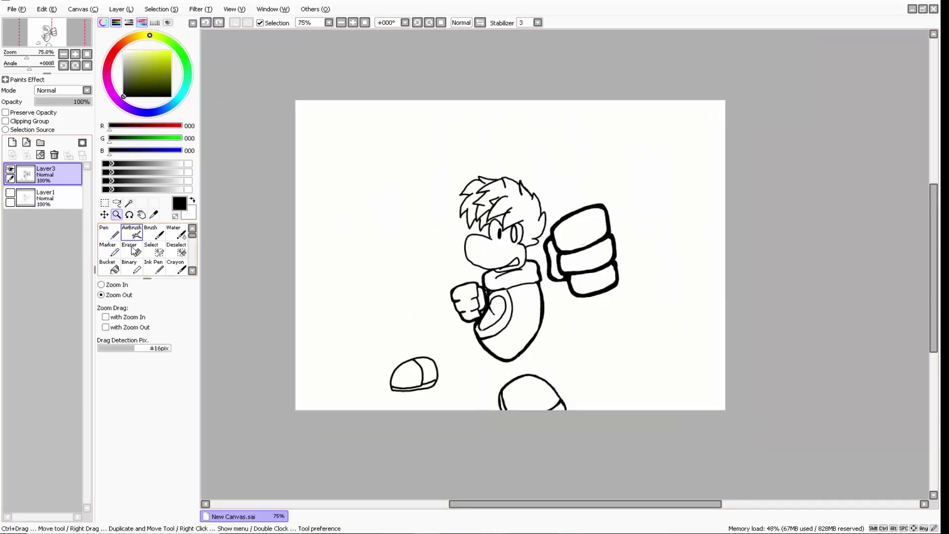
click(113, 285)
click(385, 278)
click(385, 277)
key(n)
key(v)
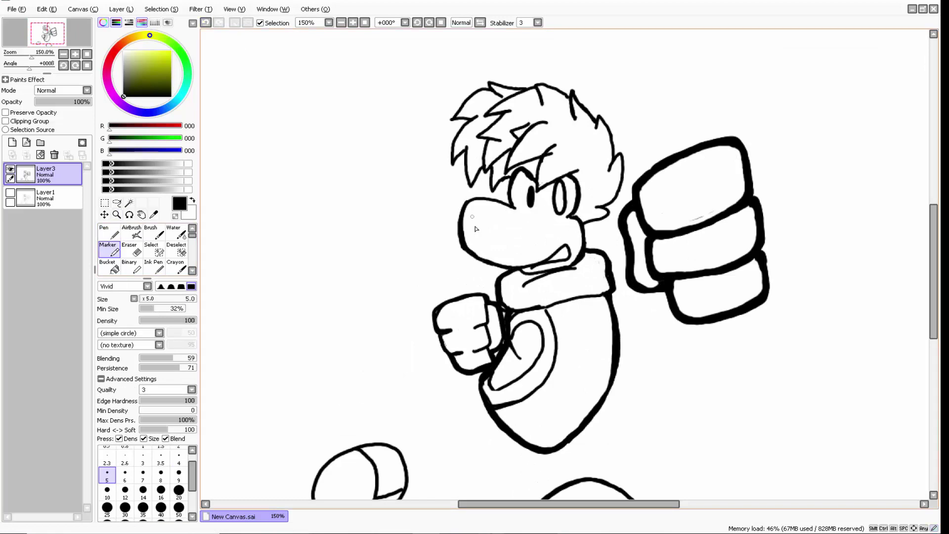
key(e)
key(m)
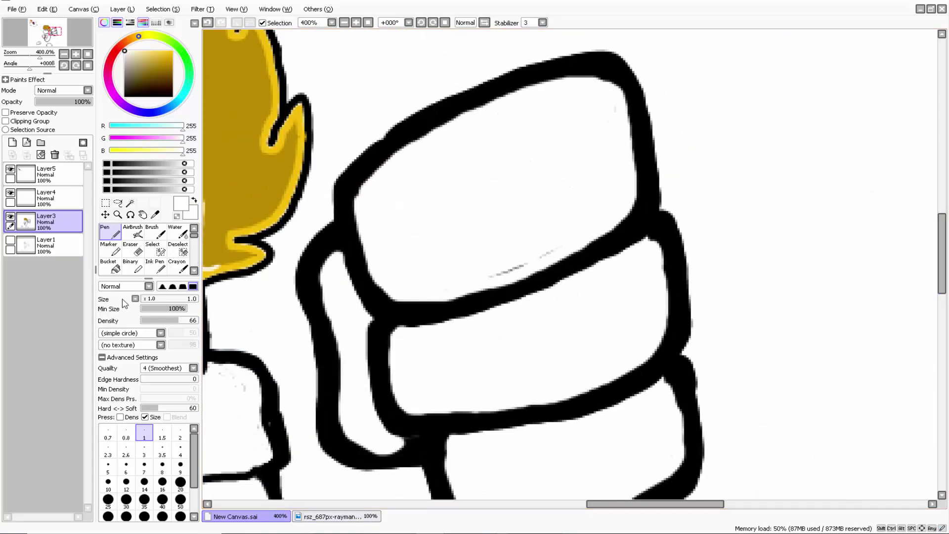
Fill all segments of the large fist on Layer3 with light grey, RGB 234, 237, 236
click(184, 92)
click(125, 54)
click(124, 286)
click(124, 296)
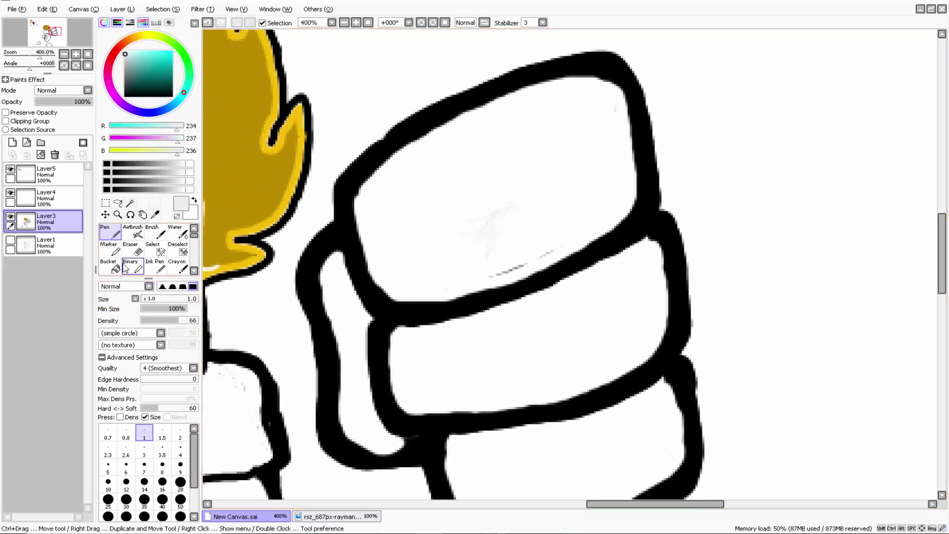
click(114, 266)
click(455, 203)
click(208, 22)
click(455, 203)
click(495, 346)
click(495, 455)
click(346, 297)
click(194, 200)
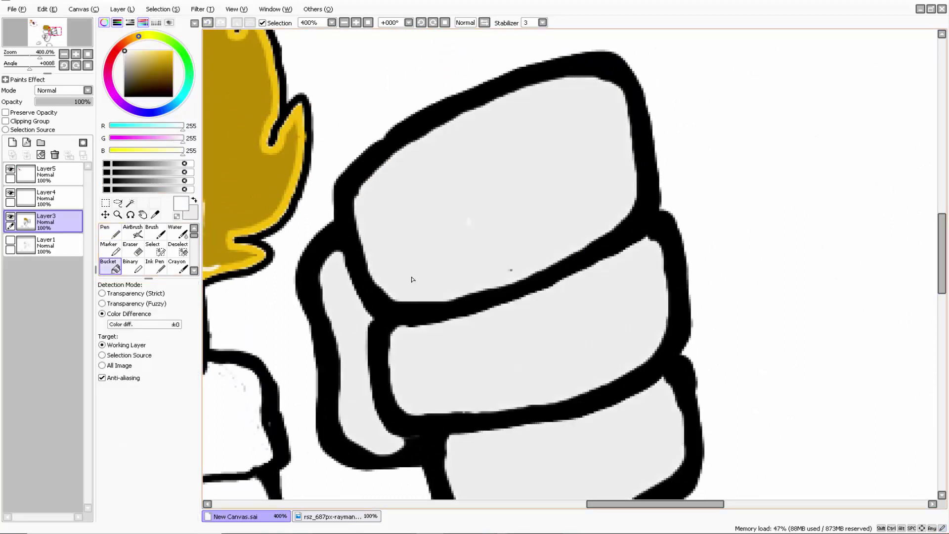
click(411, 279)
click(194, 200)
click(419, 232)
Airbrush darker grey shading, RGB 132, 132, 132, along the inner edges of the large fist's segments
click(132, 231)
click(124, 73)
mouse_move(372, 189)
mouse_down()
mouse_move(378, 243)
mouse_move(399, 278)
mouse_move(432, 267)
mouse_up()
mouse_move(420, 337)
mouse_down()
mouse_move(622, 356)
mouse_move(530, 384)
mouse_move(640, 312)
mouse_move(648, 271)
mouse_up()
drag(333, 269, 361, 423)
scroll(493, 438, down, 3)
mouse_move(469, 327)
mouse_down()
mouse_move(623, 359)
mouse_move(663, 317)
mouse_up()
mouse_move(470, 327)
mouse_down()
mouse_move(502, 388)
mouse_move(667, 287)
mouse_up()
Review the coloured hair and shaded fist alongside the Rayman reference picture at several zoom levels
click(117, 215)
click(309, 209)
click(102, 295)
click(461, 340)
click(461, 339)
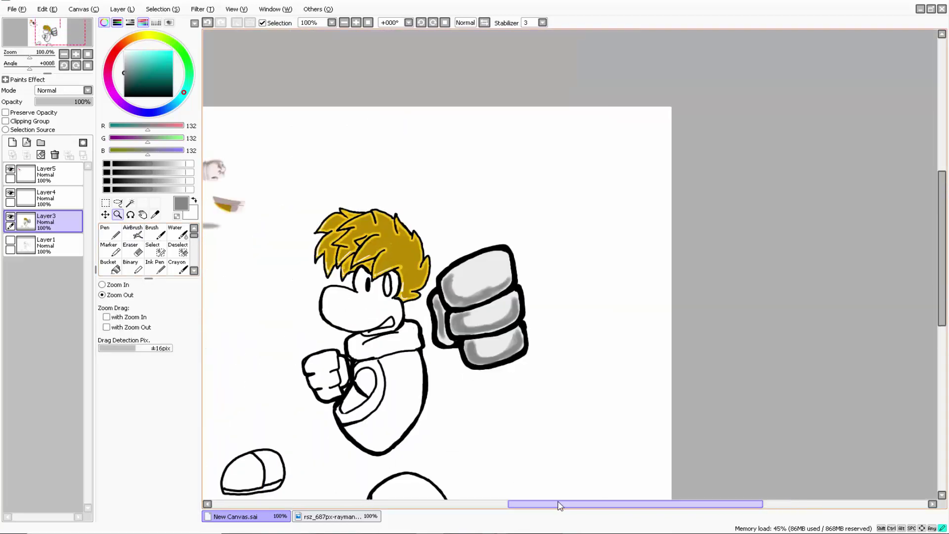
drag(559, 505, 533, 504)
click(521, 326)
click(521, 327)
click(102, 285)
click(460, 298)
click(460, 298)
click(460, 298)
Test black Marker strokes at several brush sizes on the blank canvas, and erase them
click(110, 249)
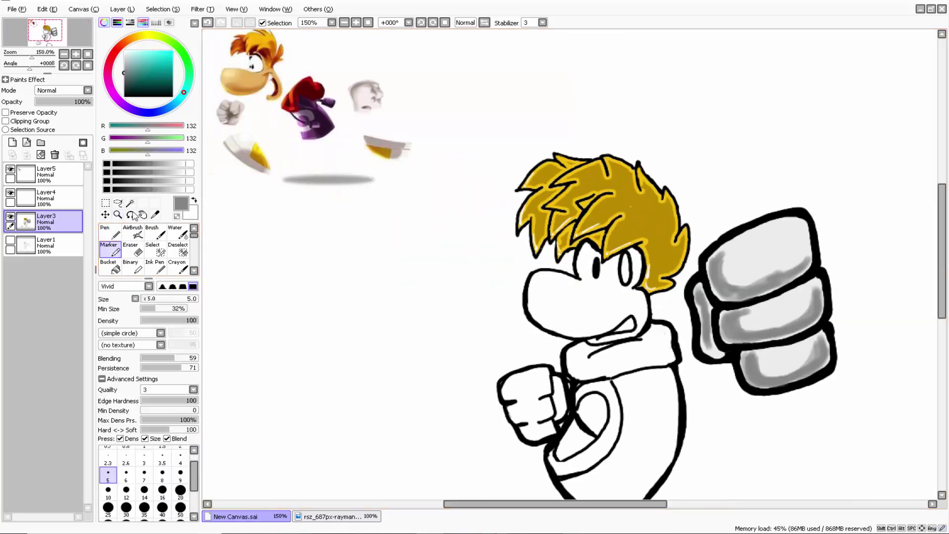
drag(125, 95, 126, 112)
drag(310, 302, 327, 331)
drag(297, 301, 238, 333)
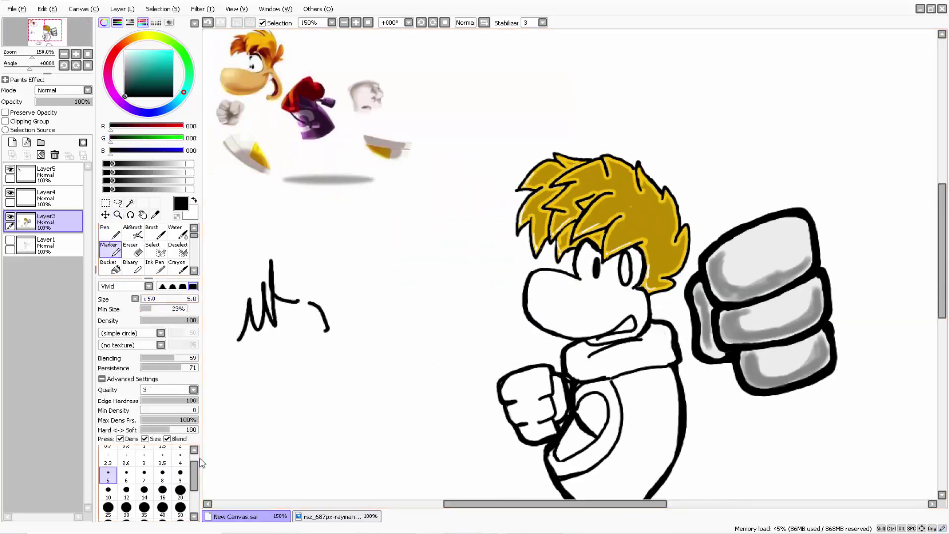
click(180, 459)
drag(247, 384, 267, 410)
click(144, 459)
drag(262, 426, 227, 458)
click(132, 249)
drag(275, 264, 225, 434)
drag(235, 472, 257, 314)
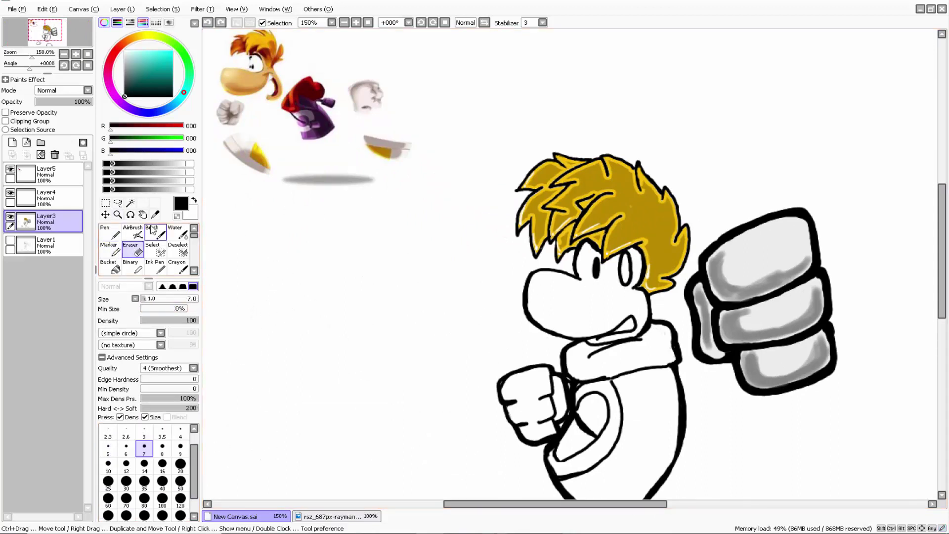
click(110, 249)
click(208, 23)
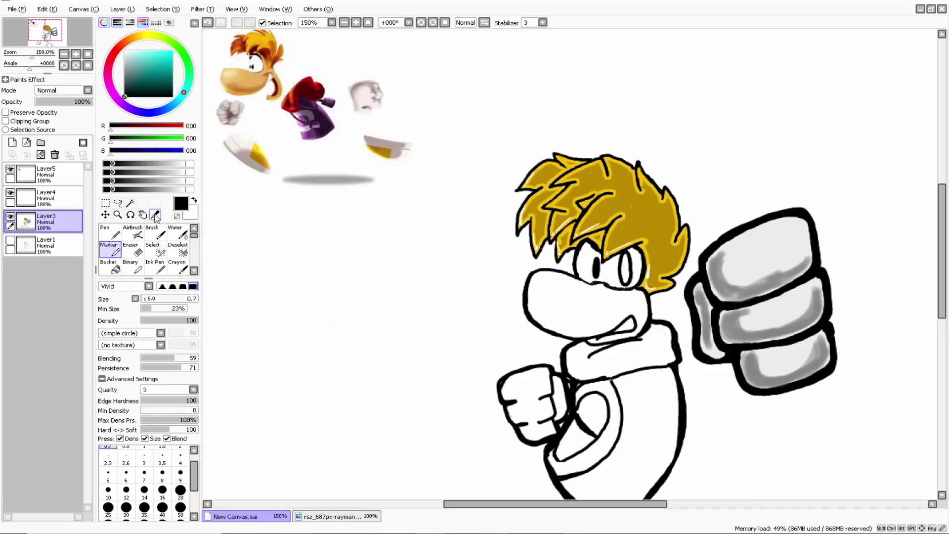
Select the nose area, fill it and the chin with tan sampled from the reference's nose, and clear the selection
key(w)
click(627, 337)
click(117, 214)
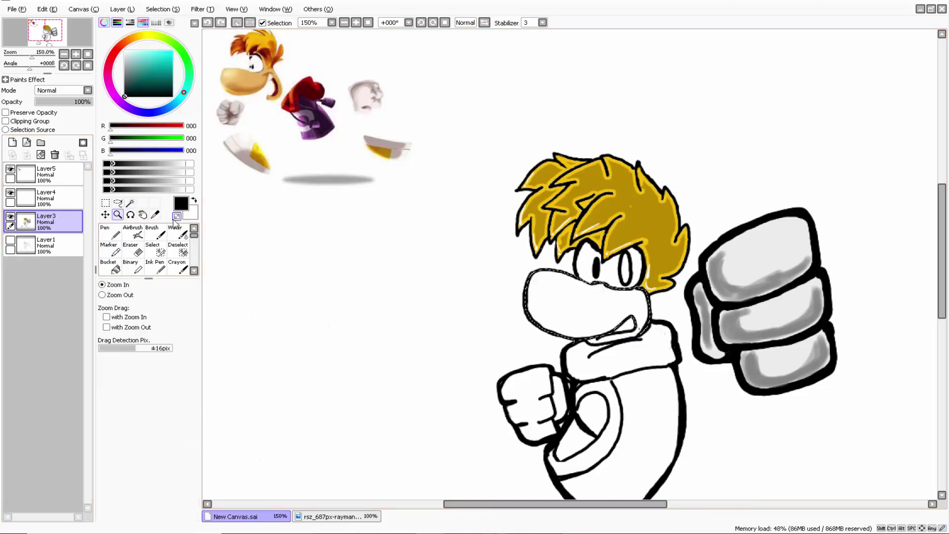
click(154, 215)
click(250, 82)
click(110, 267)
click(636, 335)
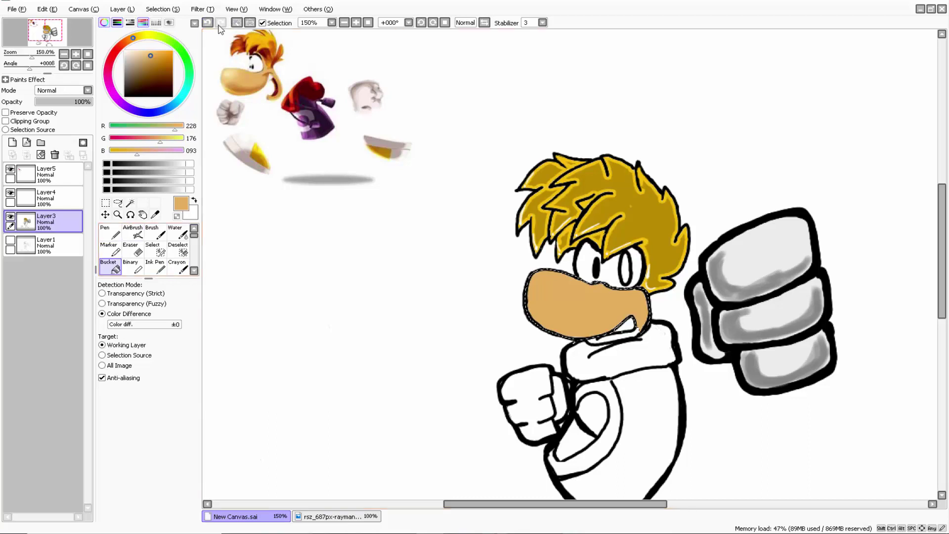
click(237, 23)
Airbrush a lighter tan, RGB 242, 206, 126, over the nose, leaving darker tan along its lower edge
click(132, 231)
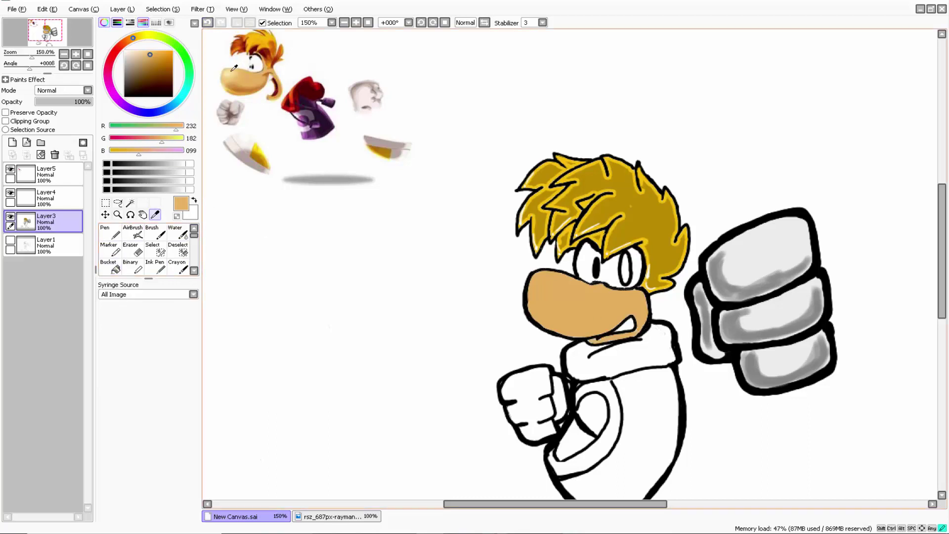
alt+click(562, 282)
drag(554, 278, 547, 297)
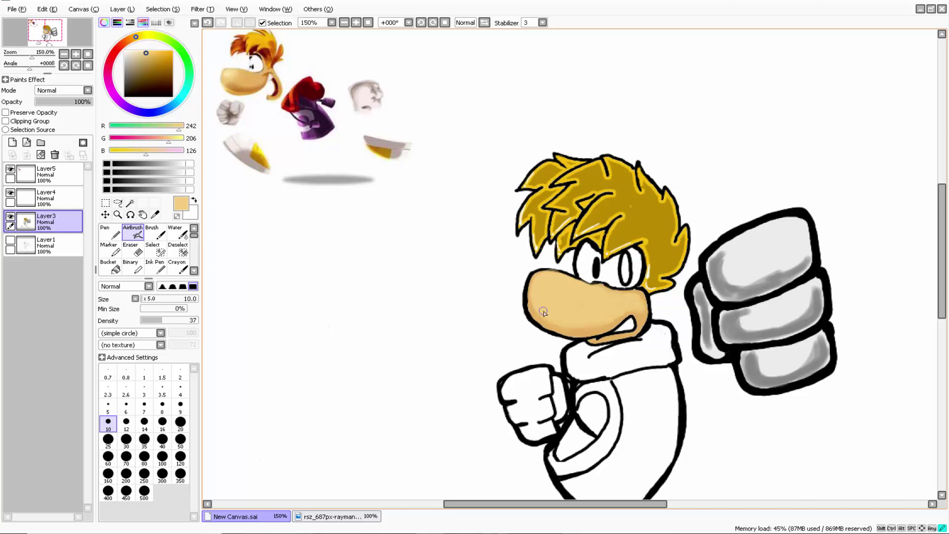
drag(639, 310, 591, 304)
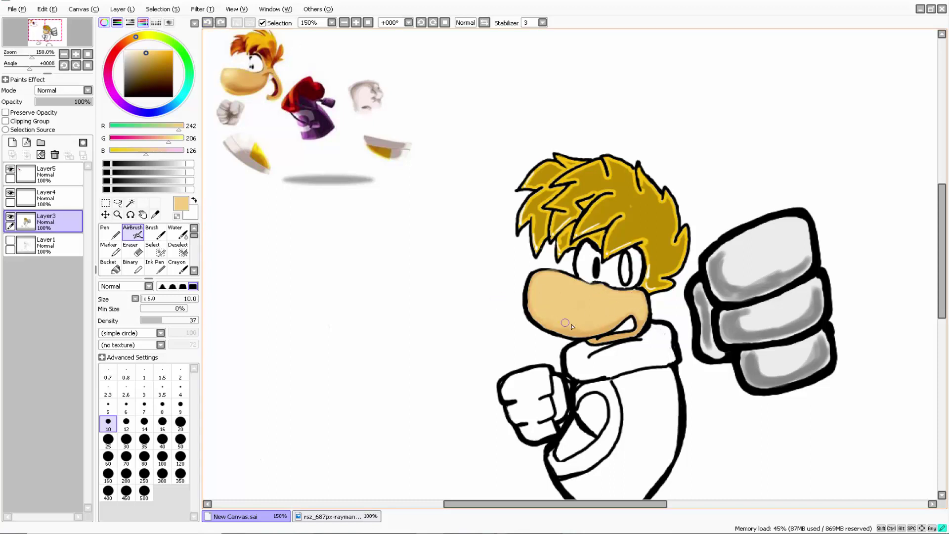
Erase the nose's upper outline below the eyes and redraw it in black with the size 1 Pen
key(e)
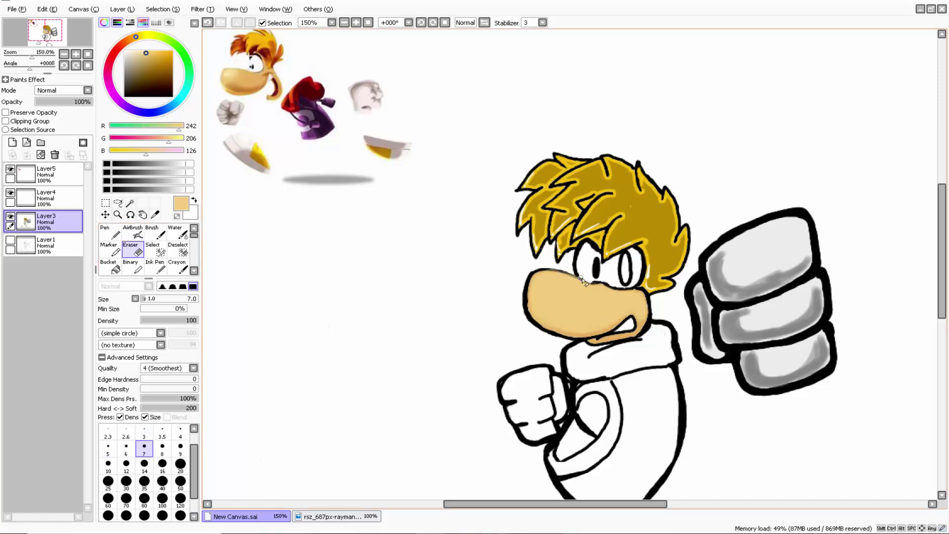
key(n)
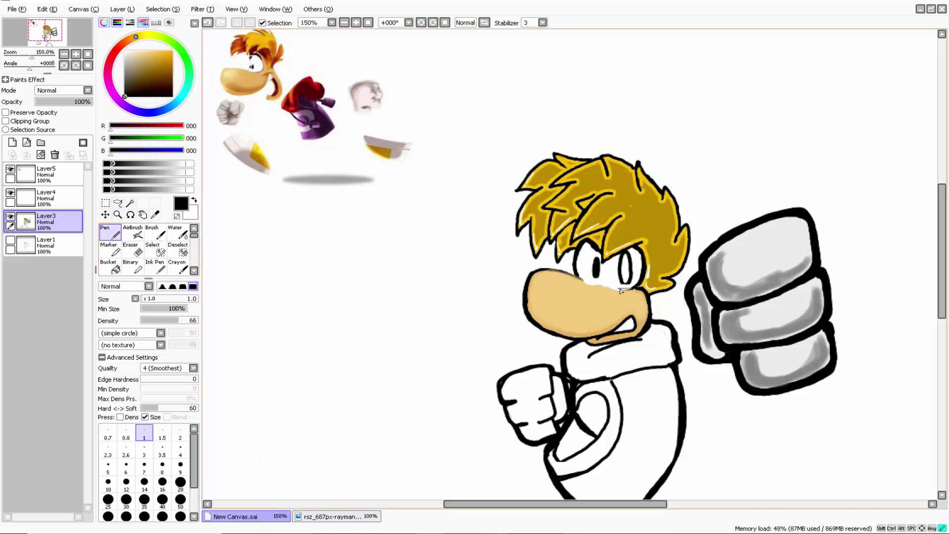
click(118, 215)
drag(505, 242, 615, 312)
click(110, 232)
mouse_move(494, 220)
mouse_down()
mouse_move(769, 334)
mouse_move(637, 293)
mouse_move(591, 250)
mouse_move(660, 277)
mouse_up()
key(ctrl+z)
drag(462, 237, 769, 331)
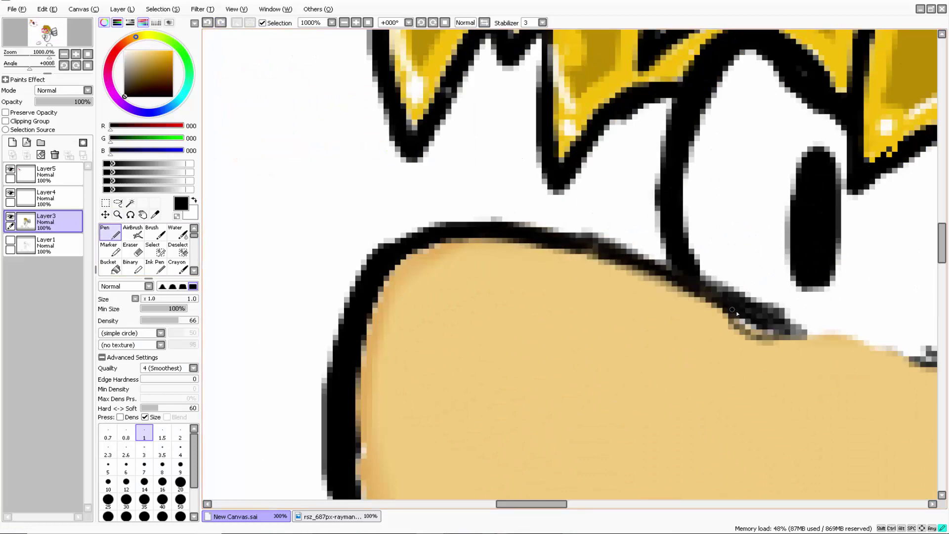
drag(707, 284, 796, 339)
Airbrush the nose's tan over the stray black marks beneath the redrawn outline
click(155, 215)
click(132, 232)
drag(727, 324, 803, 346)
Sample the pale tan, RGB 254, 230, 161, from the reference's nose and airbrush a blended highlight on the nose's upper front edge
mouse_move(559, 504)
mouse_down()
mouse_move(617, 507)
mouse_move(565, 504)
mouse_up()
drag(942, 242, 942, 81)
drag(554, 503, 377, 504)
drag(942, 80, 942, 124)
drag(361, 504, 323, 504)
click(155, 215)
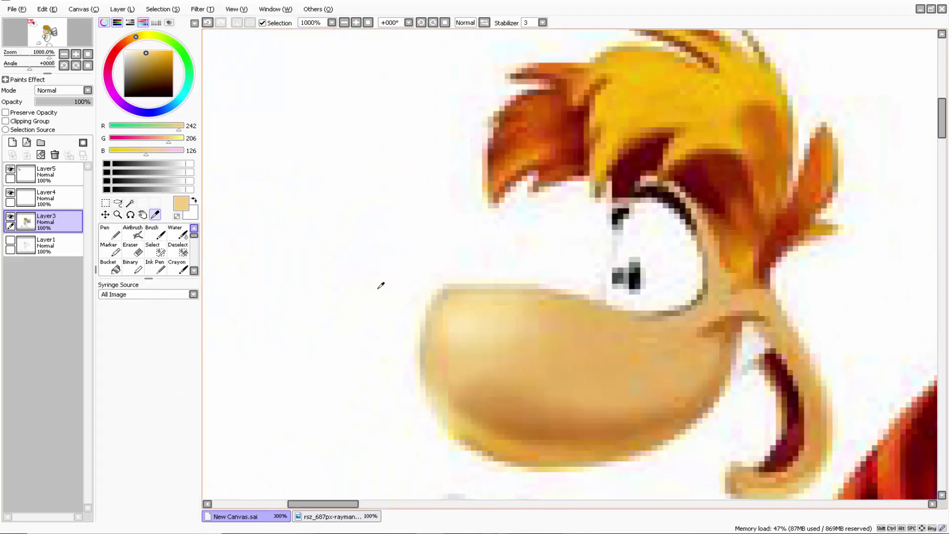
click(415, 349)
drag(942, 124, 942, 275)
click(118, 215)
scroll(457, 277, down, 6)
drag(496, 504, 621, 504)
click(133, 231)
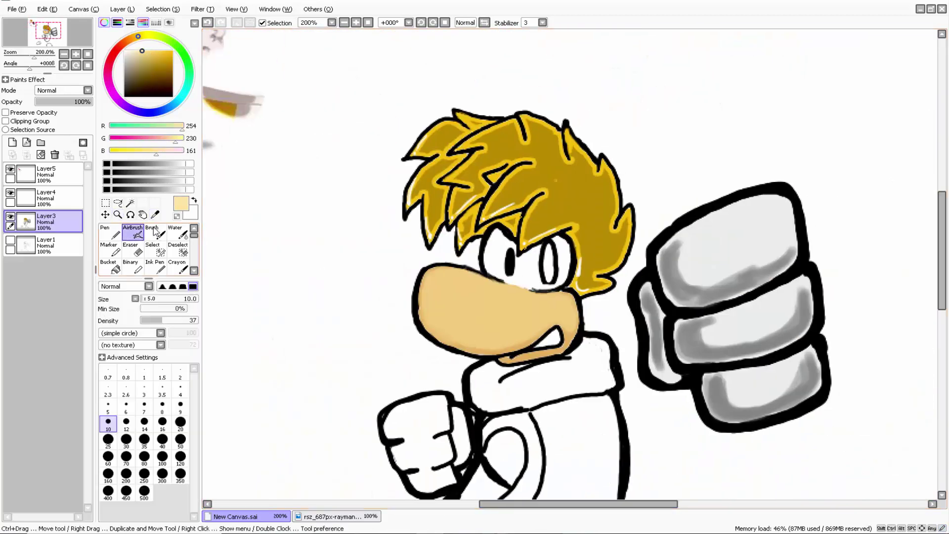
drag(438, 278, 457, 283)
alt+click(452, 282)
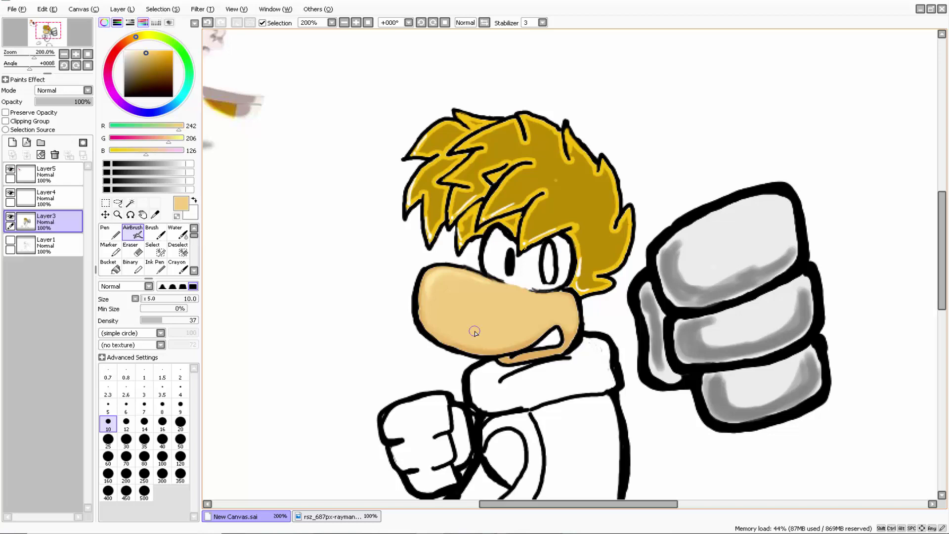
Fill the larger eye's oval pupil black with the Marker, leaving a small white highlight at its lower end
scroll(474, 331, up, 3)
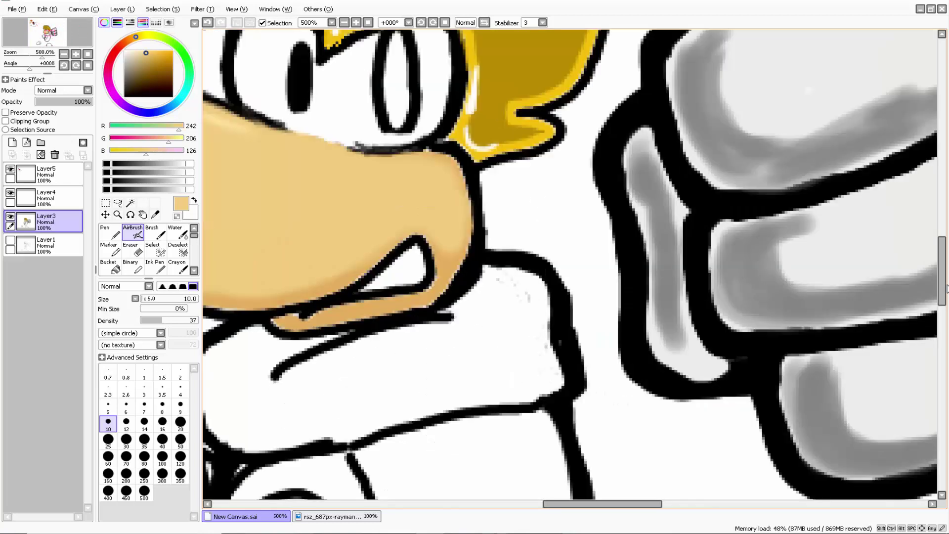
drag(323, 343, 547, 491)
mouse_move(144, 56)
mouse_down()
mouse_move(127, 53)
mouse_move(89, 166)
mouse_up()
click(110, 248)
drag(619, 265, 621, 252)
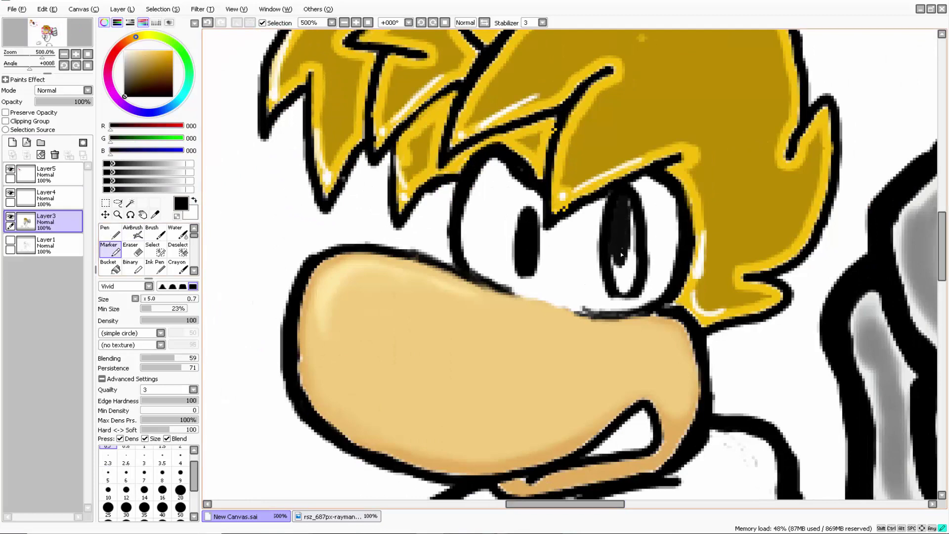
Paint a white highlight in the lower half of the narrower black pupil, undoing the blurry Marker attempt
key(x)
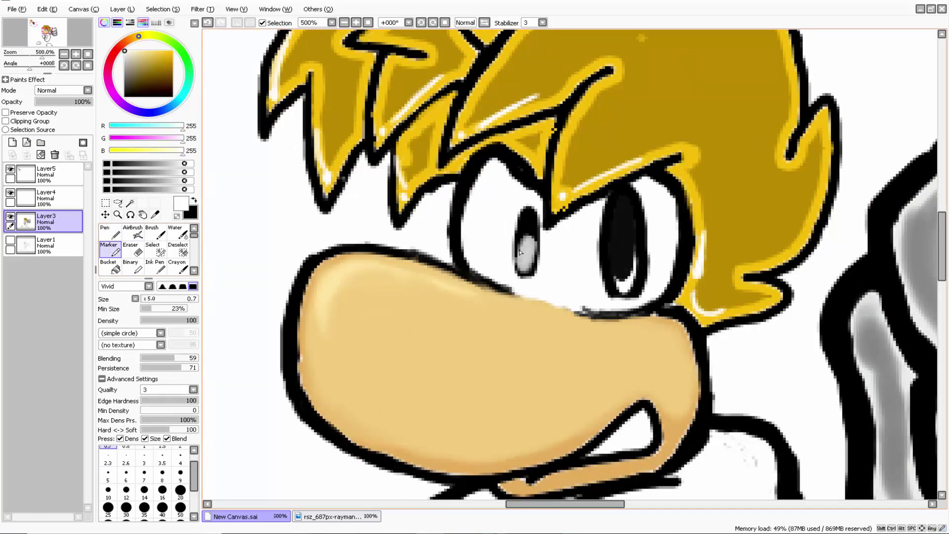
mouse_move(520, 253)
mouse_down()
mouse_move(525, 238)
mouse_move(526, 260)
mouse_move(532, 249)
mouse_up()
click(208, 22)
click(207, 22)
click(110, 231)
Fill the small fist with the large fist's light grey, RGB 234, 237, 236
click(117, 214)
click(408, 302)
click(408, 302)
click(407, 301)
click(408, 302)
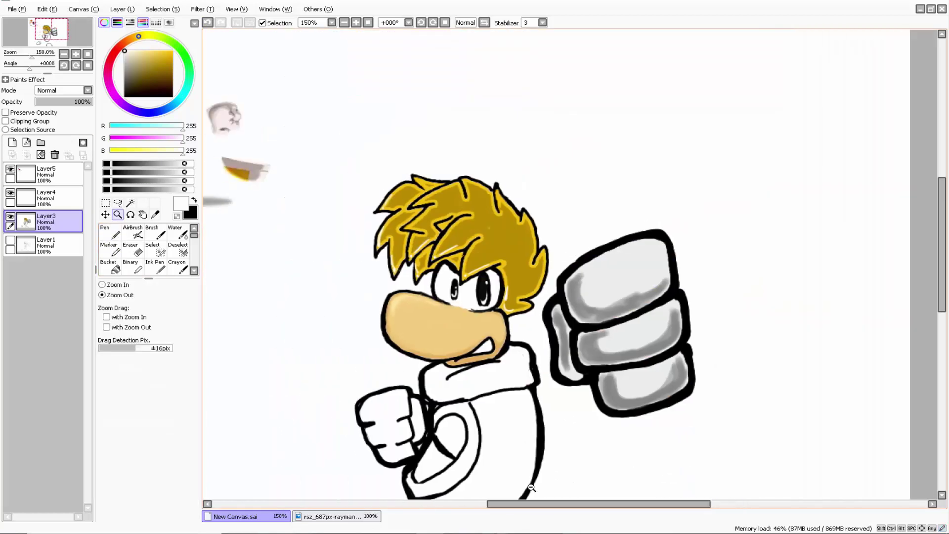
drag(578, 504, 535, 509)
click(552, 402)
right_click(680, 319)
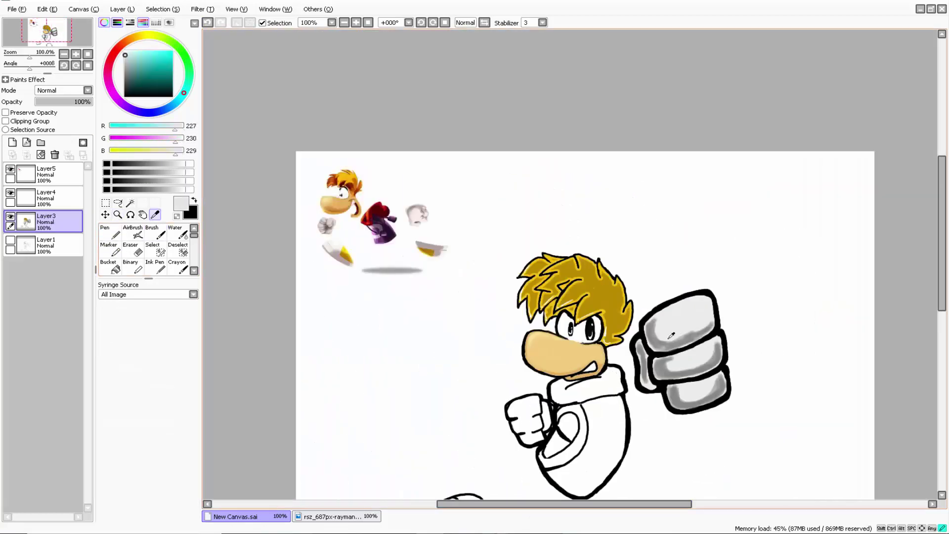
click(109, 266)
scroll(509, 409, up, 2)
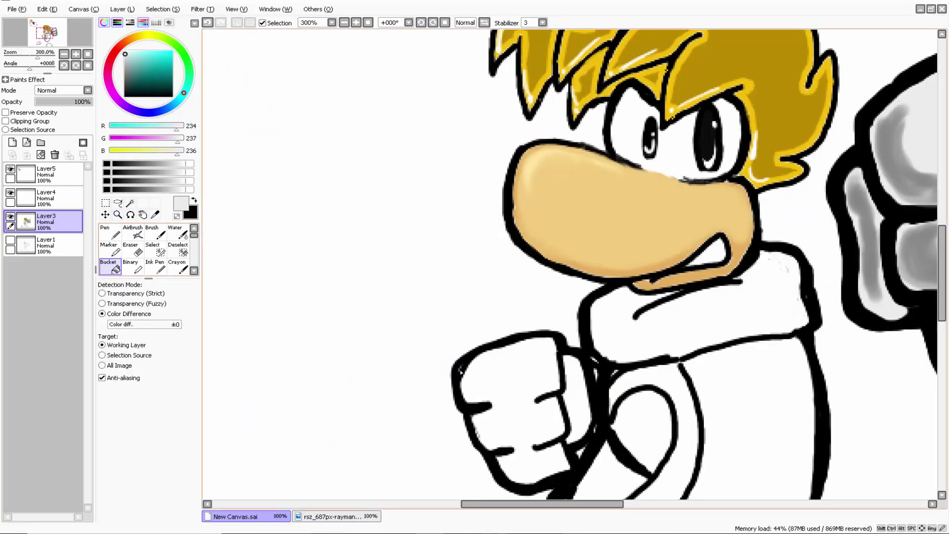
click(508, 414)
Airbrush grey shading, RGB 192, 192, 192, across the small fist's fingers and thumb
click(133, 233)
click(125, 63)
mouse_move(516, 346)
mouse_down()
mouse_move(529, 381)
mouse_move(576, 425)
mouse_move(519, 416)
mouse_move(547, 464)
mouse_move(524, 366)
mouse_move(487, 370)
mouse_move(539, 385)
mouse_up()
click(208, 23)
mouse_move(548, 415)
mouse_down()
mouse_move(551, 423)
mouse_move(521, 424)
mouse_up()
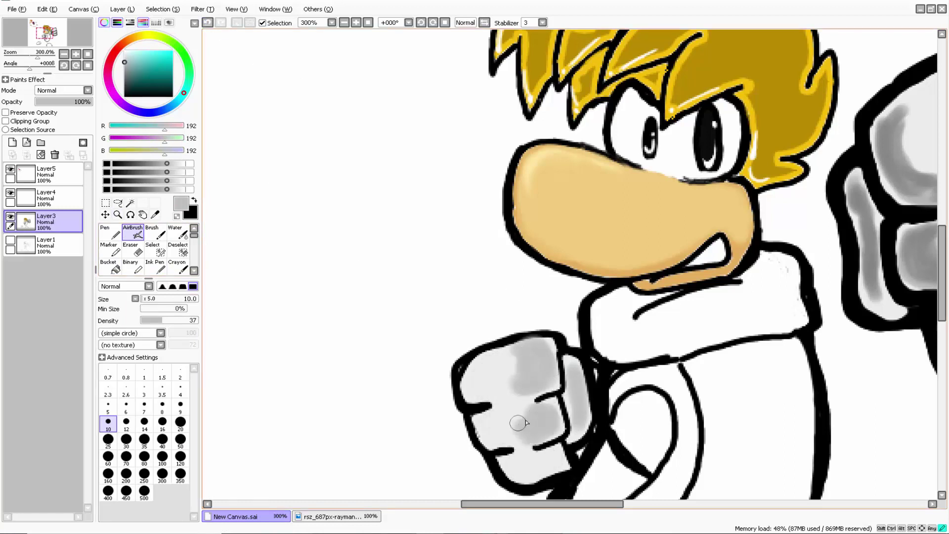
drag(553, 459, 539, 463)
mouse_move(524, 419)
mouse_down()
mouse_move(505, 419)
mouse_move(514, 391)
mouse_move(490, 360)
mouse_up()
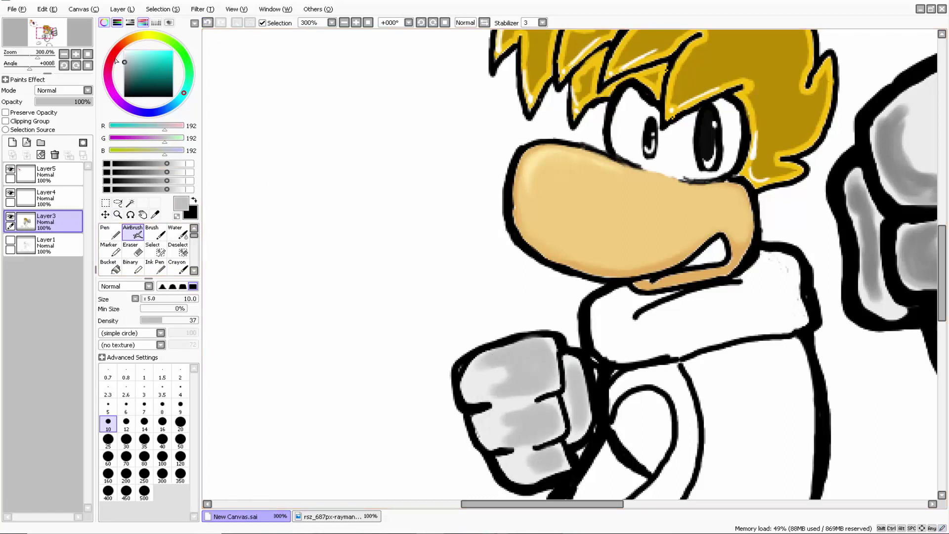
Fill the collar with red, RGB 237, 60, 56, undoing the accidental background fill
key(w)
click(237, 22)
click(110, 266)
click(114, 54)
click(160, 54)
click(501, 80)
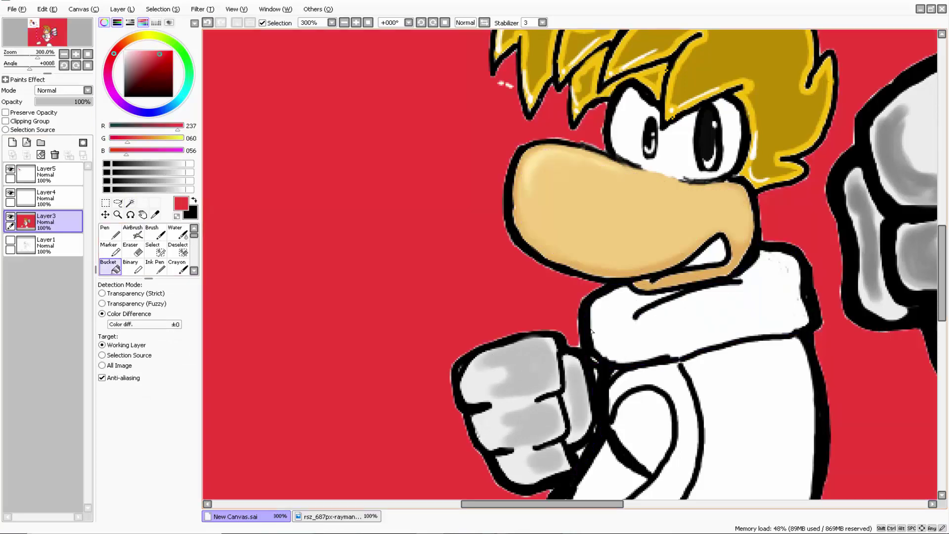
key(ctrl+z)
click(695, 318)
Fill the torso and the inside of its ring emblem with purple, RGB 129, 6, 162, leaving the ring white
click(183, 54)
click(118, 100)
click(158, 67)
key(ctrl+space)
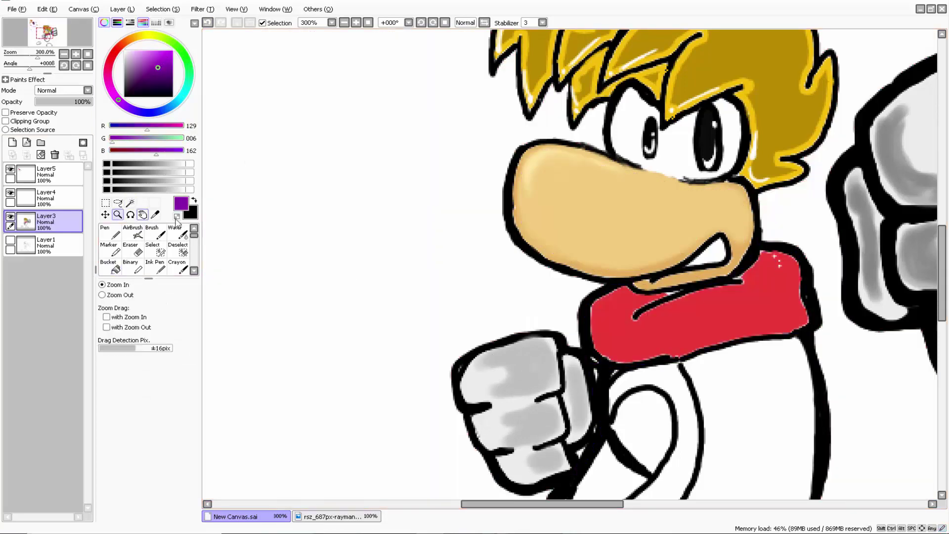
ctrl+alt+click(380, 322)
ctrl+alt+click(380, 322)
ctrl+alt+click(380, 322)
ctrl+alt+click(379, 321)
click(467, 364)
click(436, 361)
click(445, 345)
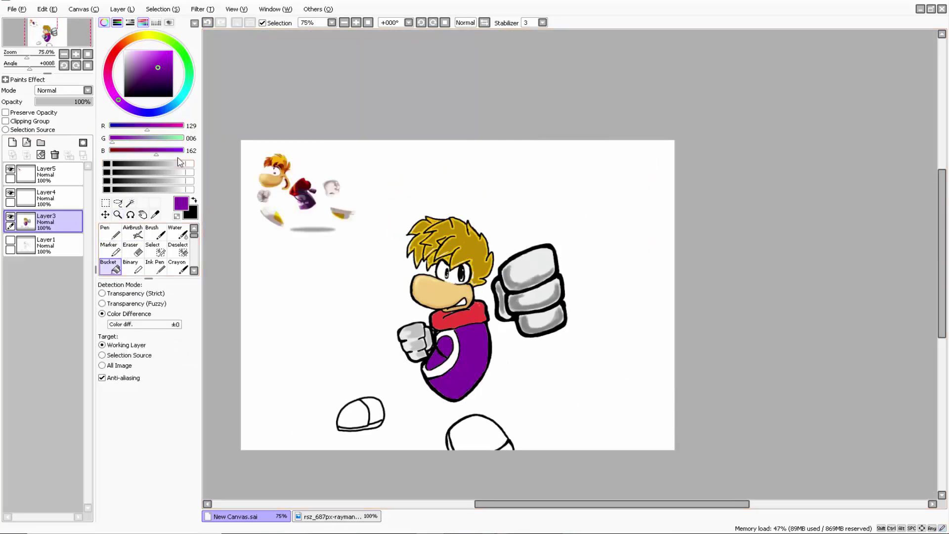
Fill the small shoe's rear section and the large shoe's upper with yellow
click(145, 35)
click(161, 58)
click(162, 53)
click(374, 411)
click(477, 432)
Fill the small shoe's white front section with the light grey sampled from the large fist
click(154, 215)
click(529, 262)
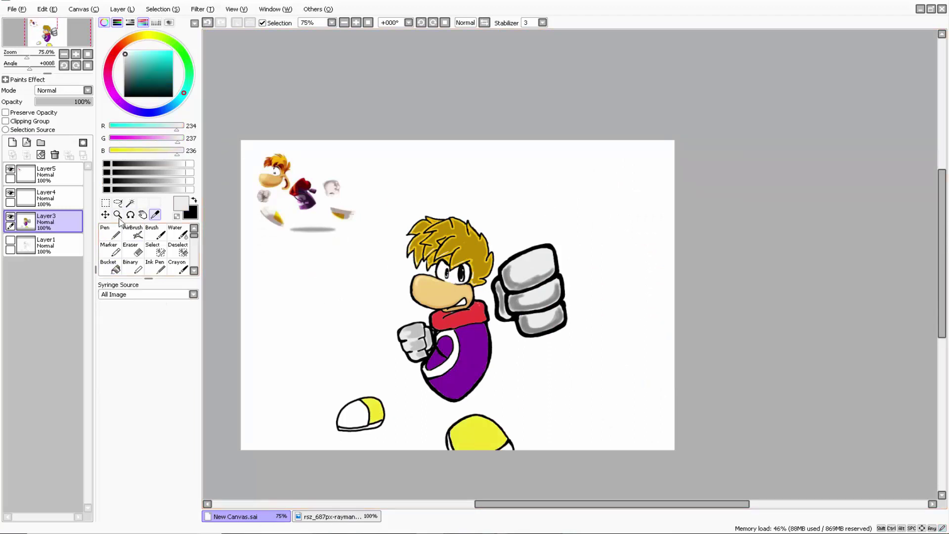
click(110, 266)
click(353, 415)
Try to fill the large shoe's strip beside the toe line with light grey, and undo the fill
click(509, 447)
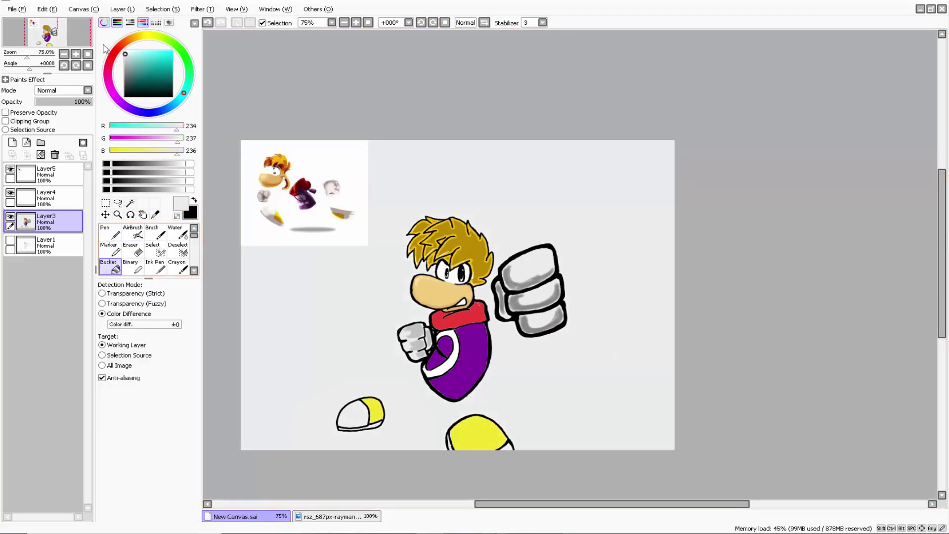
click(318, 9)
click(318, 9)
key(ctrl+z)
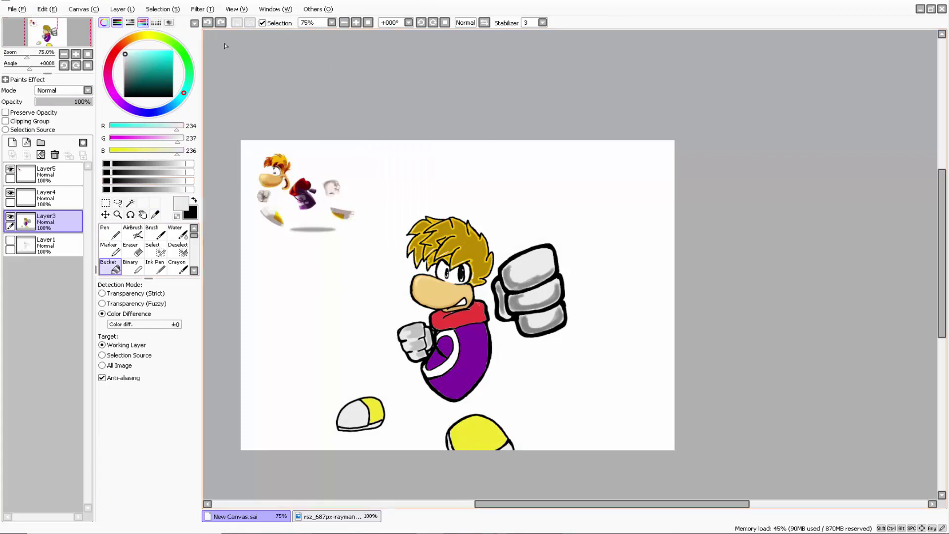
Touch up the unfilled gaps along the torso and ring emblem outlines with the Pen in the torso's purple, RGB 129, 6, 162
key(ctrl+space)
click(450, 297)
click(450, 297)
click(450, 297)
click(449, 297)
key(n)
right_click(336, 294)
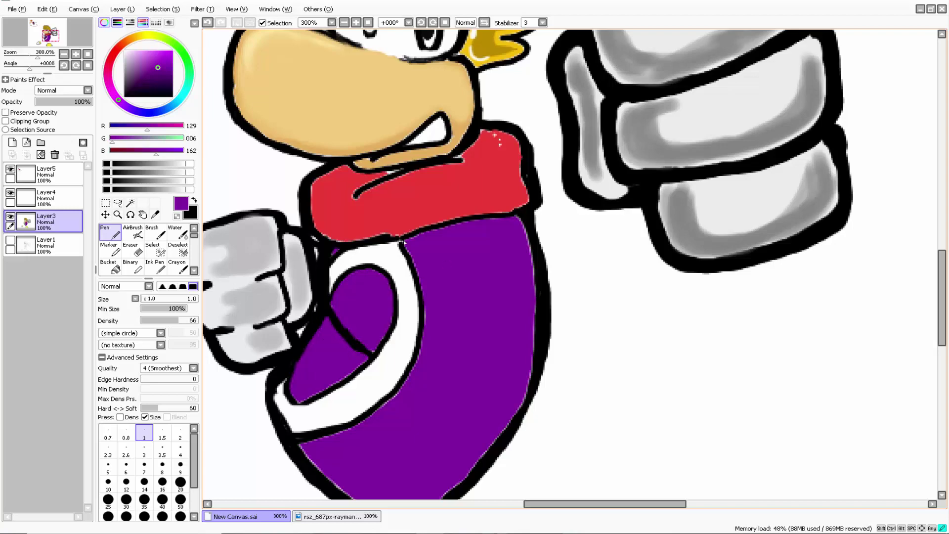
drag(520, 405, 492, 445)
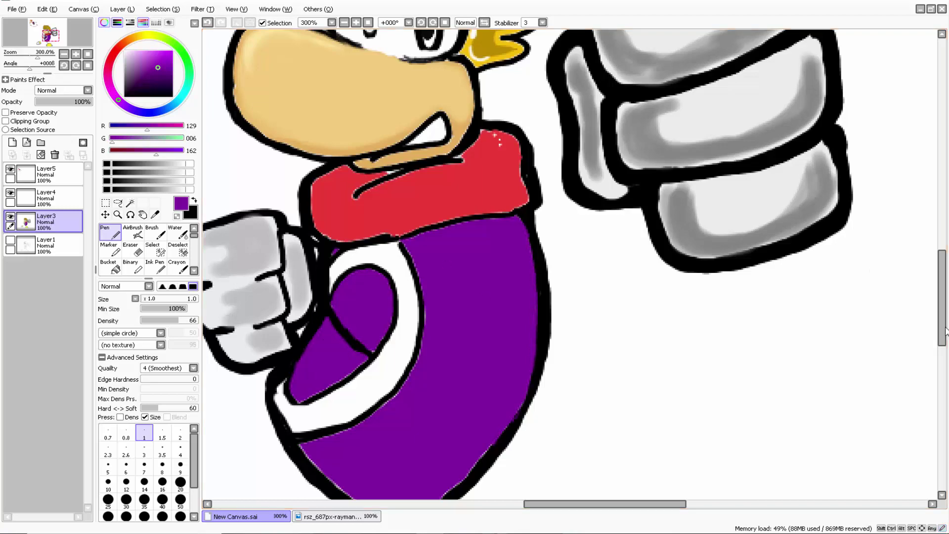
scroll(492, 445, down, 3)
drag(300, 288, 334, 326)
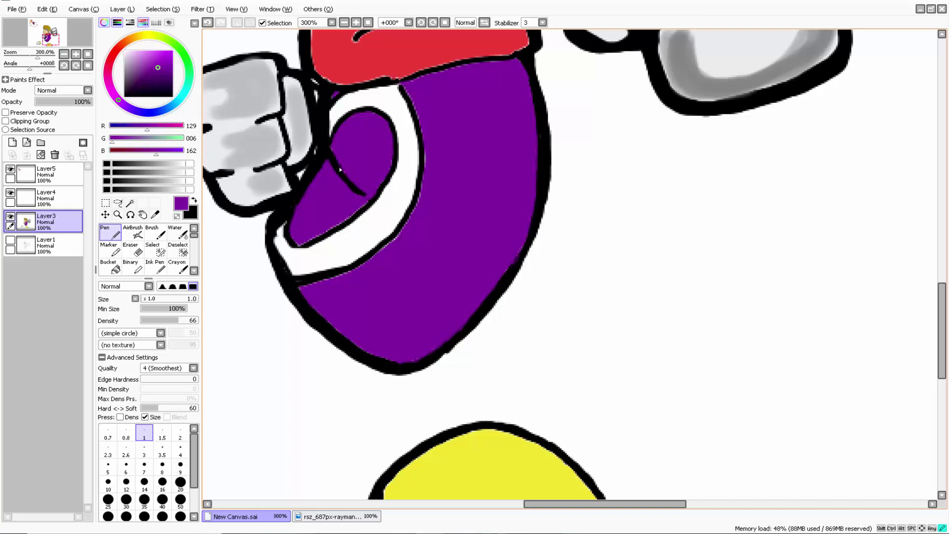
Shade the ring emblem's inside, the torso's outer edge and the area below the scarf in dark purple, RGB 61, 0, 93, with the AirBrush
right_click(303, 195)
key(b)
mouse_move(323, 193)
mouse_down()
mouse_move(301, 229)
mouse_move(324, 174)
mouse_up()
key(ctrl+z)
click(165, 80)
drag(351, 197, 344, 195)
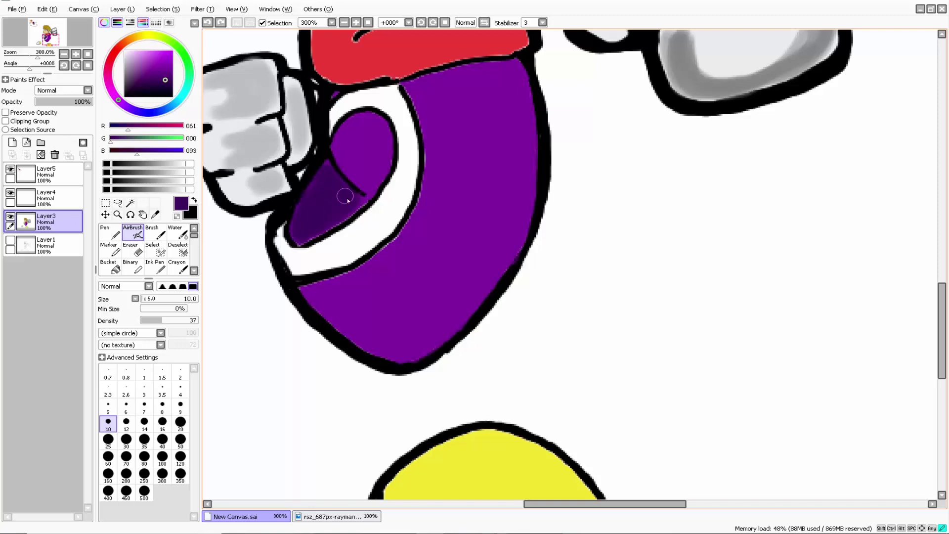
mouse_move(460, 74)
mouse_down()
mouse_move(491, 220)
mouse_move(460, 89)
mouse_move(474, 106)
mouse_move(470, 290)
mouse_move(467, 124)
mouse_move(452, 104)
mouse_up()
mouse_move(335, 153)
mouse_down()
mouse_move(383, 157)
mouse_move(378, 174)
mouse_up()
Touch up the scarf's edges in its own red and airbrush dark red, RGB 156, 0, 0, shading around them
mouse_move(942, 345)
mouse_down()
mouse_move(942, 277)
mouse_move(941, 296)
mouse_up()
right_click(367, 251)
click(111, 249)
drag(312, 258, 309, 271)
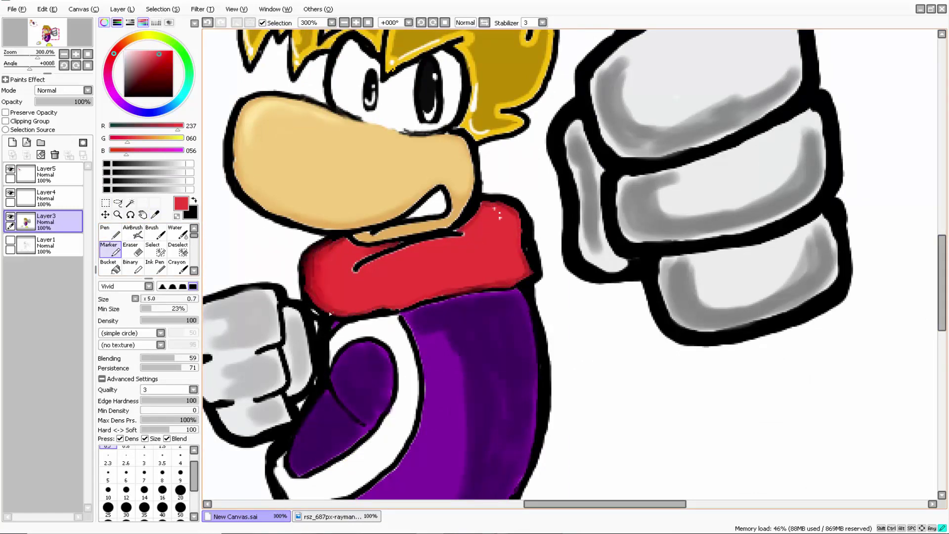
click(159, 69)
click(132, 232)
mouse_move(499, 237)
mouse_down()
mouse_move(500, 225)
mouse_move(485, 215)
mouse_move(422, 280)
mouse_move(380, 305)
mouse_move(323, 280)
mouse_move(341, 255)
mouse_up()
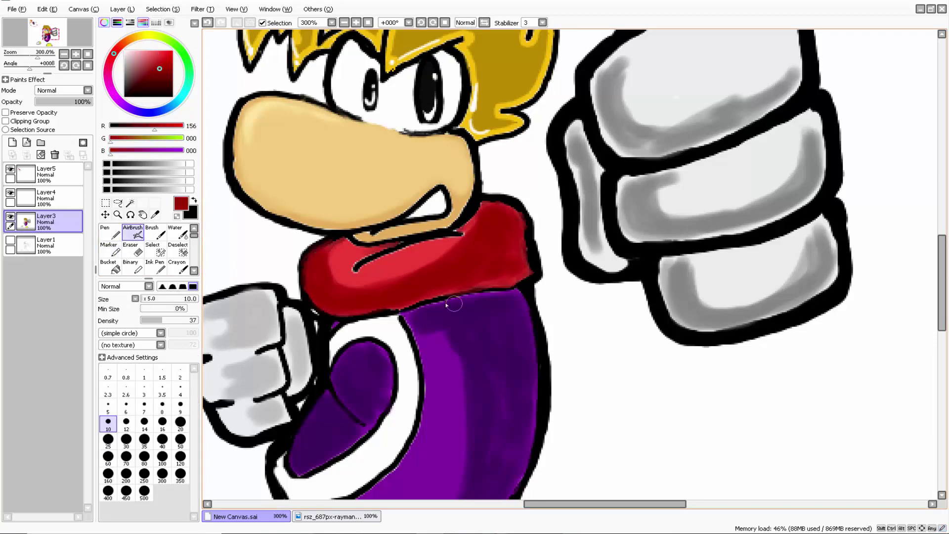
Shade the back and lower edges of the small shoe's yellow section with the Marker in RGB 156, 0, 0, undoing the last stroke
mouse_move(941, 324)
mouse_down()
mouse_move(942, 221)
mouse_move(944, 285)
mouse_up()
click(133, 249)
mouse_move(499, 197)
mouse_down()
mouse_move(505, 180)
mouse_move(500, 190)
mouse_up()
drag(942, 267, 942, 370)
drag(636, 504, 508, 504)
click(110, 249)
mouse_move(599, 371)
mouse_down()
mouse_move(564, 377)
mouse_move(598, 301)
mouse_up()
drag(564, 368, 600, 347)
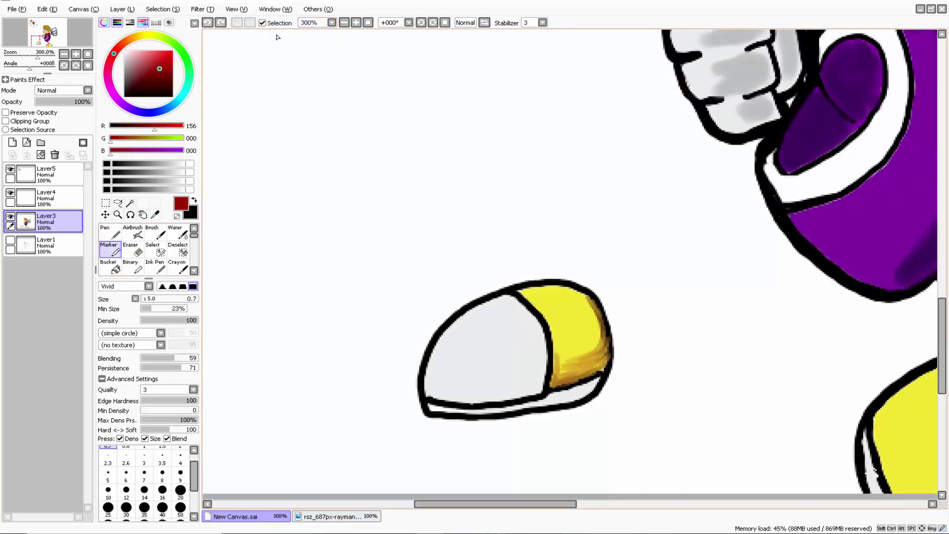
mouse_move(561, 371)
mouse_down()
mouse_move(596, 365)
mouse_move(571, 369)
mouse_up()
click(207, 22)
Shade the large shoe's yellow upper beside the sole strip in brownish orange with the Marker, undoing an AirBrush attempt first
key(alt)
drag(526, 504, 591, 504)
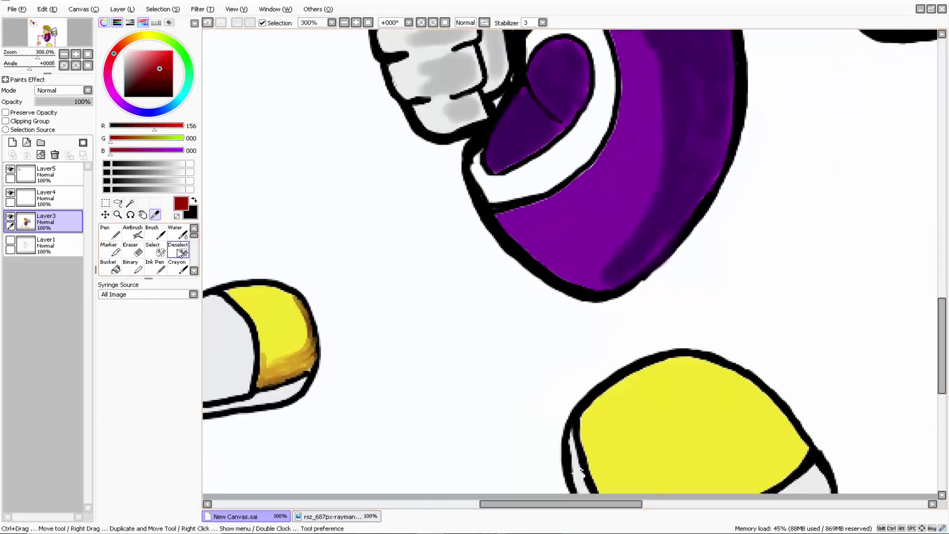
click(133, 232)
drag(638, 415, 623, 475)
key(ctrl+z)
click(109, 249)
drag(942, 380, 942, 402)
mouse_move(585, 326)
mouse_down()
mouse_move(599, 380)
mouse_move(623, 286)
mouse_move(586, 341)
mouse_up()
Soften the orange shading on both shoes with the AirBrush in the sampled shoe yellow, RGB 243, 229, 47
click(154, 215)
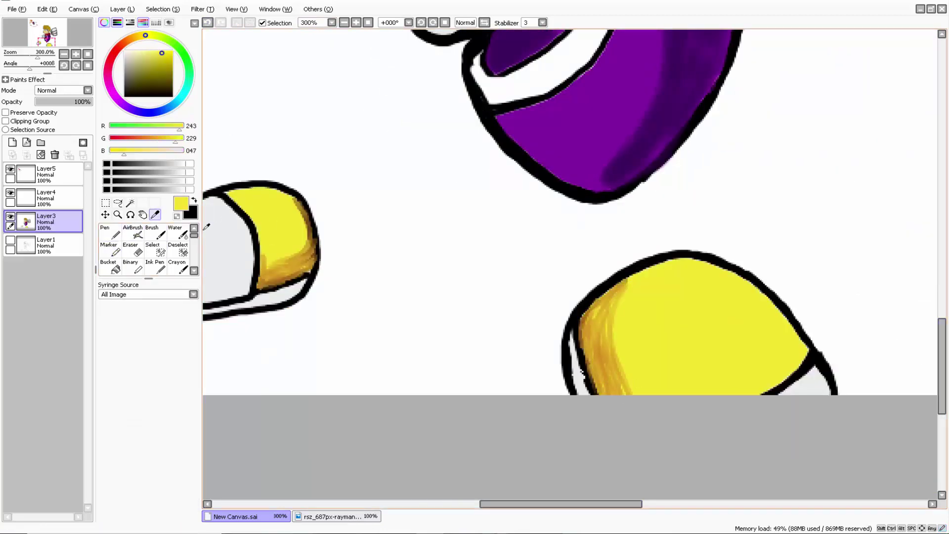
click(132, 232)
drag(636, 283, 608, 391)
drag(608, 391, 633, 291)
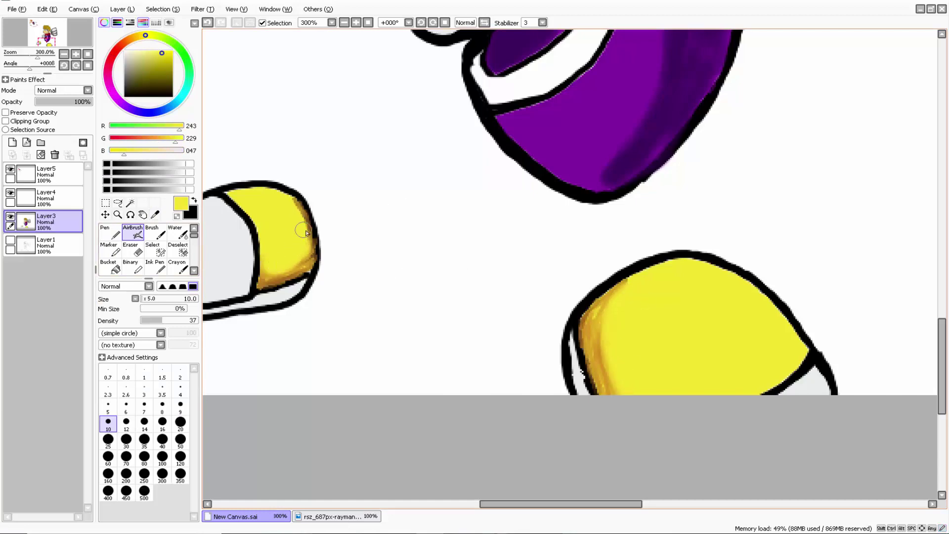
Airbrush grey, RGB 193, 193, 193, shading along the lower and inner edges of the small shoe's white front
mouse_move(942, 360)
mouse_down()
mouse_move(942, 279)
mouse_move(942, 345)
mouse_up()
click(155, 215)
click(435, 346)
click(133, 232)
drag(561, 504, 516, 504)
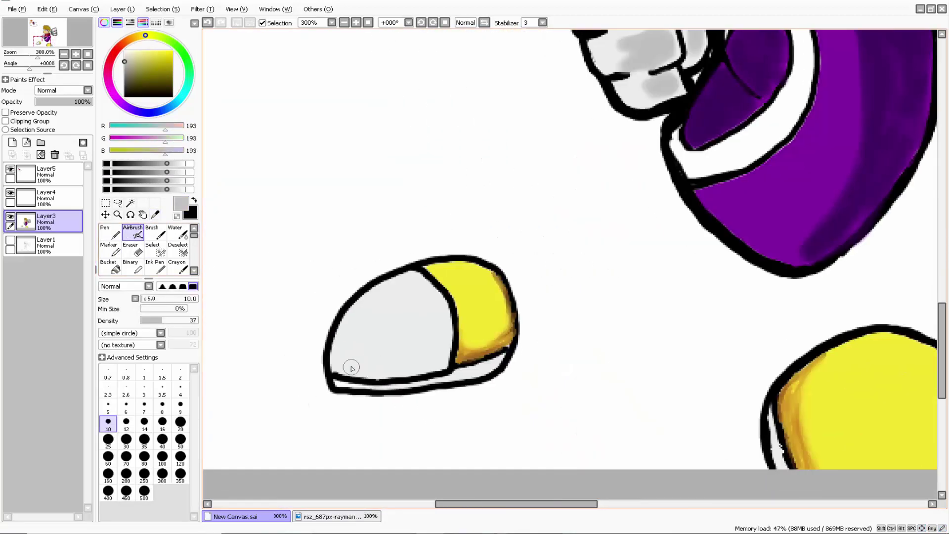
mouse_move(352, 368)
mouse_down()
mouse_move(437, 365)
mouse_move(424, 287)
mouse_move(346, 334)
mouse_up()
Replace the wide grey stroke on the small shoe's sole with size 3.5 AirBrush shading, and shade the large shoe's side strip likewise
drag(482, 368, 337, 386)
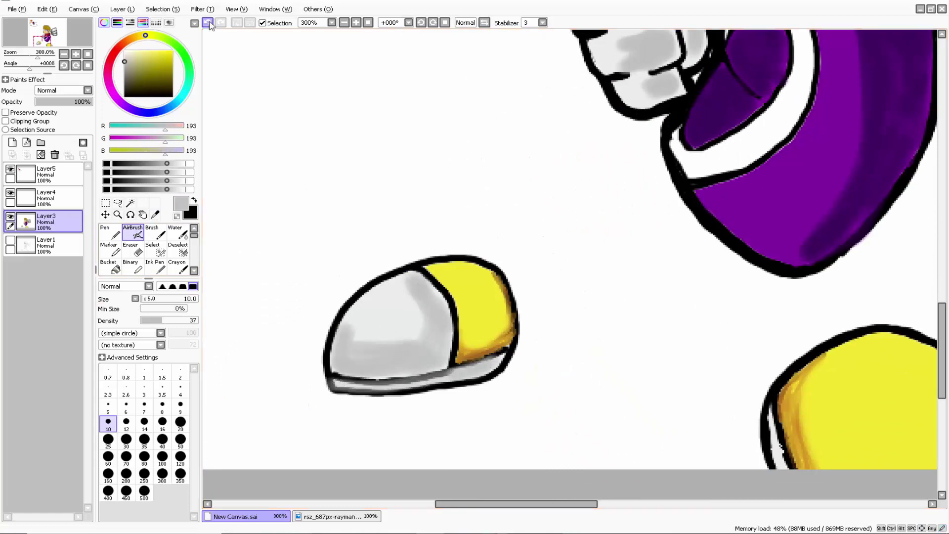
click(208, 23)
click(163, 391)
drag(504, 372, 486, 372)
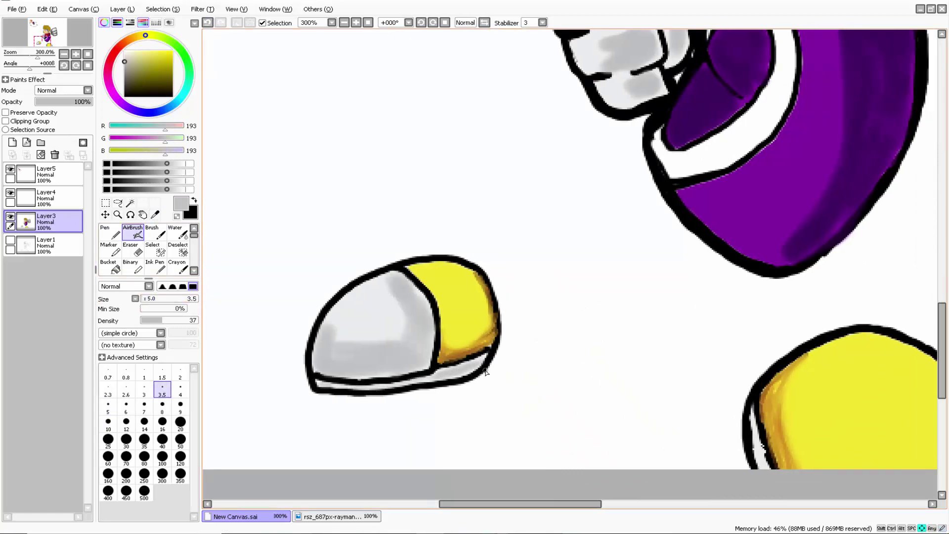
key(Right)
drag(528, 465, 516, 425)
key(Left)
Add white AirBrush highlights to the yellow sections of the small and large shoes
right_click(222, 286)
click(511, 291)
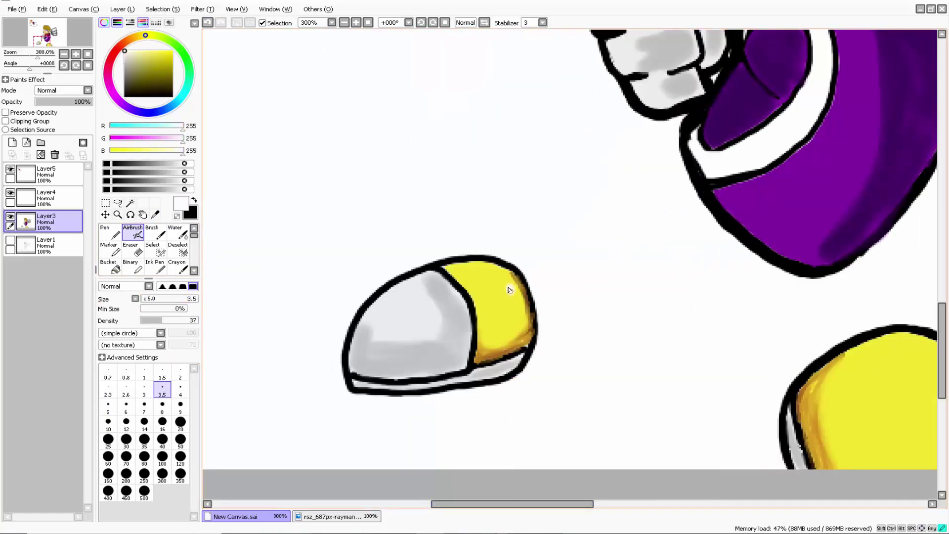
scroll(521, 331, right, 4)
mouse_move(659, 372)
mouse_down()
mouse_move(640, 395)
mouse_move(636, 430)
mouse_up()
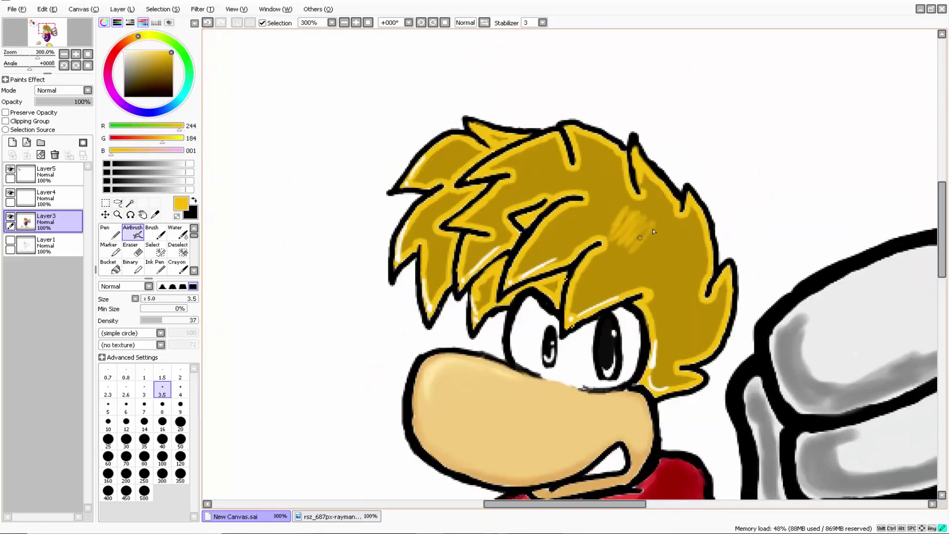
Try airbrushing golden yellow, RGB 244, 184, 1, strokes across the crown of the hair, and undo them
drag(652, 228, 578, 135)
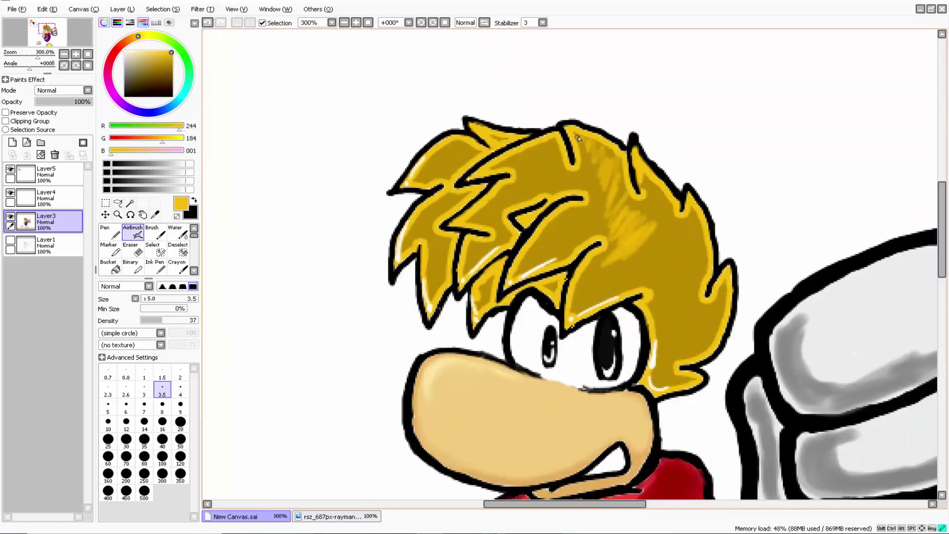
click(207, 23)
click(219, 22)
click(208, 22)
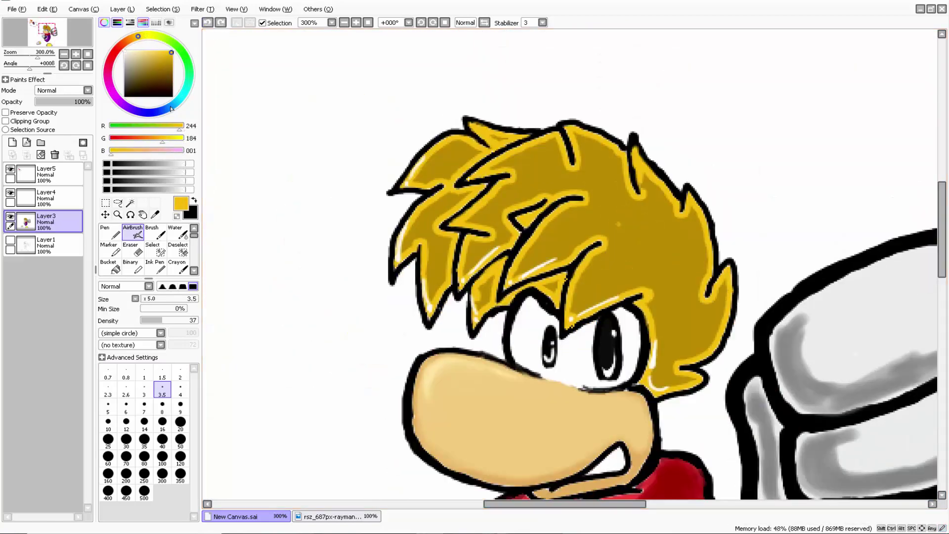
Try painting a pale yellow, RGB 237, 203, 99, highlight on the crown of the hair with the Brush, and undo it
click(151, 54)
click(155, 232)
mouse_move(604, 170)
mouse_down()
mouse_move(636, 252)
mouse_move(604, 173)
mouse_move(616, 220)
mouse_up()
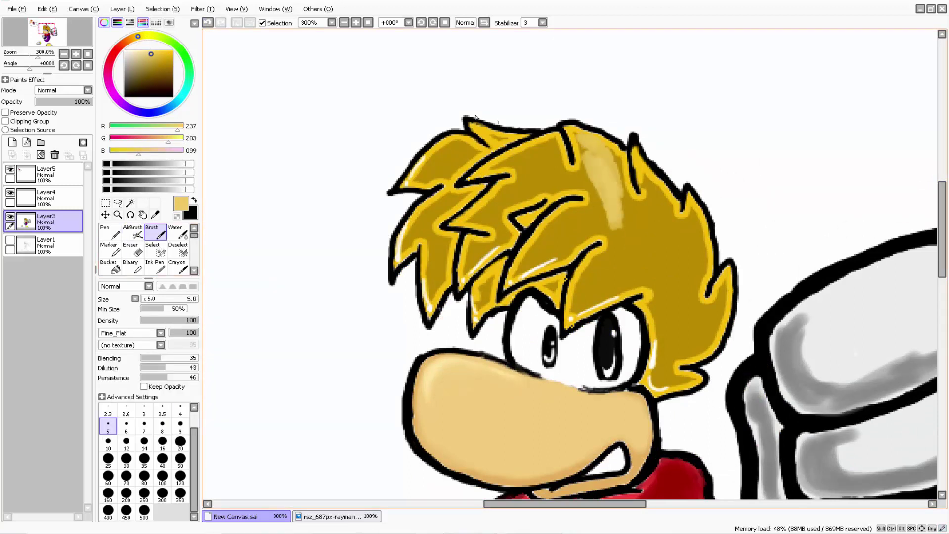
key(ctrl+z)
Try Ink Pen highlight strokes in pale yellow and orange on the hair, and undo them
key(c)
click(156, 266)
drag(586, 140, 608, 191)
click(163, 52)
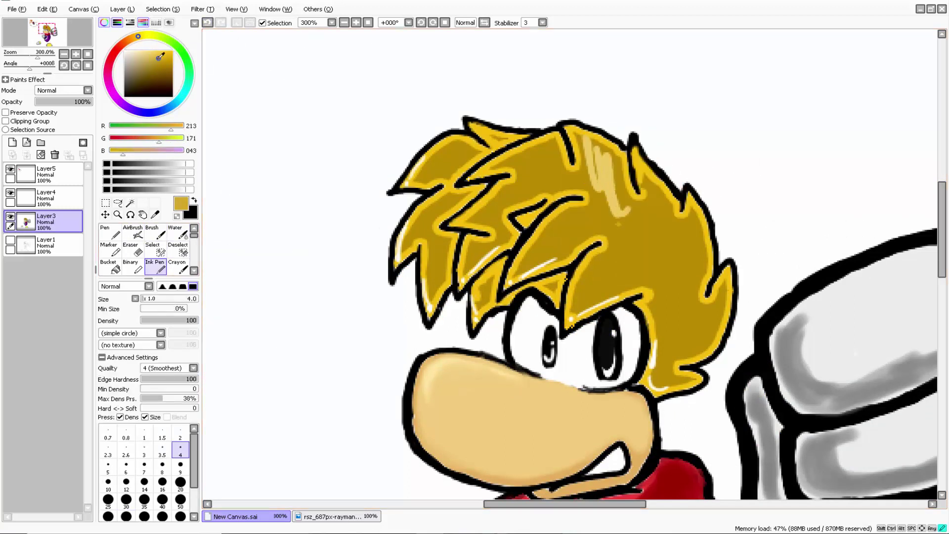
click(131, 39)
drag(589, 146, 673, 336)
click(208, 22)
click(208, 22)
Blend the hair's yellow edge lines into its darker base with the Blur brush at size 12
scroll(173, 247, down, 3)
click(178, 241)
key(ctrl+z)
click(127, 444)
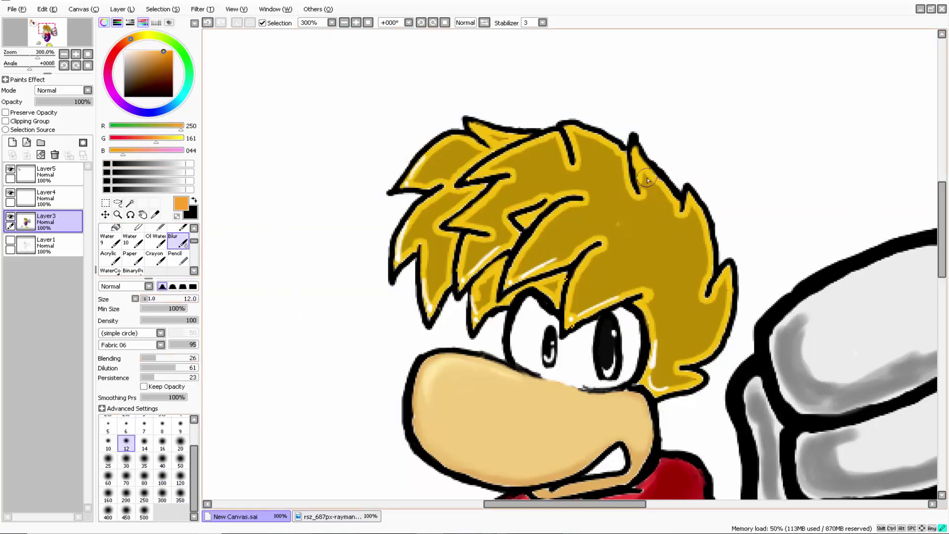
mouse_move(595, 270)
mouse_down()
mouse_move(562, 218)
mouse_move(487, 212)
mouse_move(555, 146)
mouse_move(620, 184)
mouse_up()
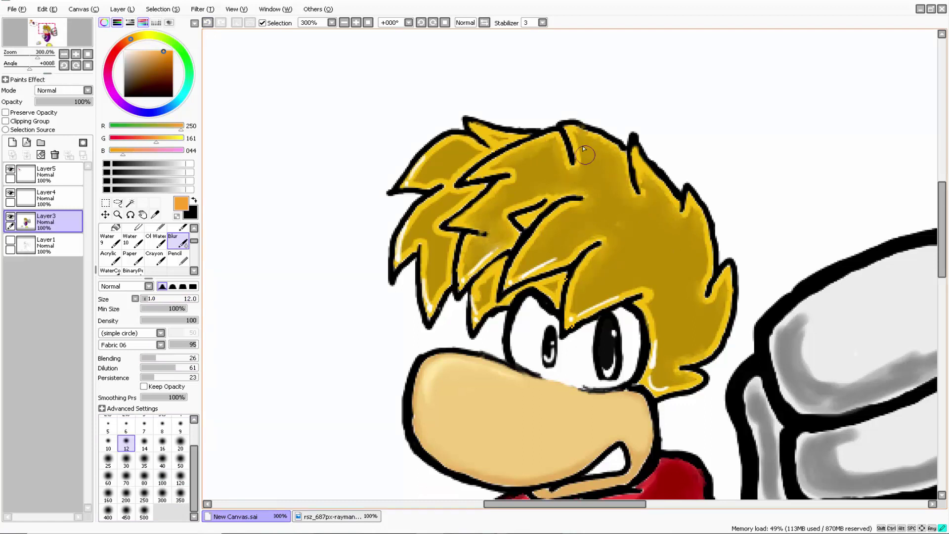
mouse_move(467, 156)
mouse_down()
mouse_move(440, 161)
mouse_move(432, 238)
mouse_move(528, 153)
mouse_move(569, 219)
mouse_move(478, 250)
mouse_move(477, 210)
mouse_move(507, 236)
mouse_move(503, 141)
mouse_move(492, 132)
mouse_move(504, 139)
mouse_up()
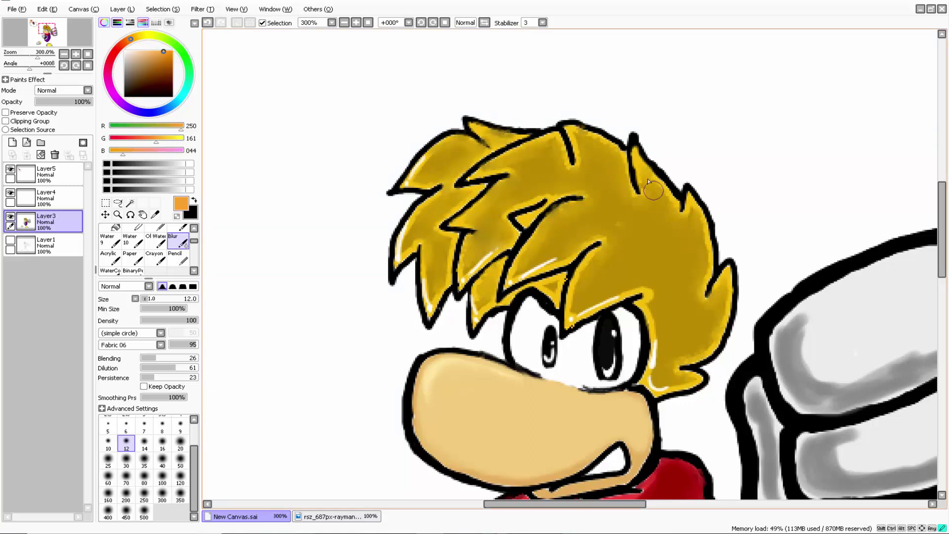
drag(551, 292, 554, 287)
drag(650, 296, 652, 318)
click(655, 368)
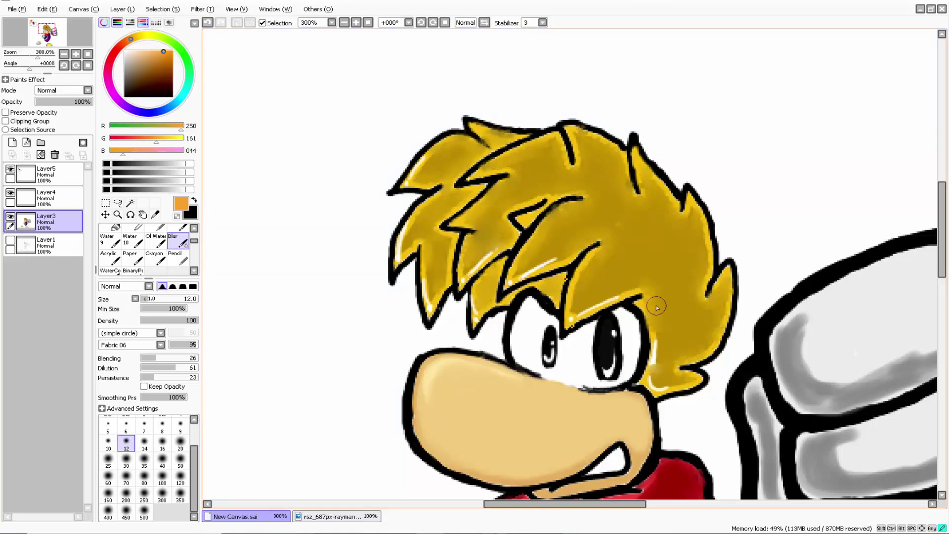
Brighten the hair by painting orange-yellow, RGB 255, 172, 38, over its strands with the Oil Water brush at size 10
mouse_move(132, 38)
mouse_down()
mouse_move(141, 35)
mouse_move(133, 38)
mouse_up()
click(155, 241)
mouse_move(582, 244)
mouse_down()
mouse_move(594, 180)
mouse_move(664, 292)
mouse_move(701, 250)
mouse_move(715, 317)
mouse_up()
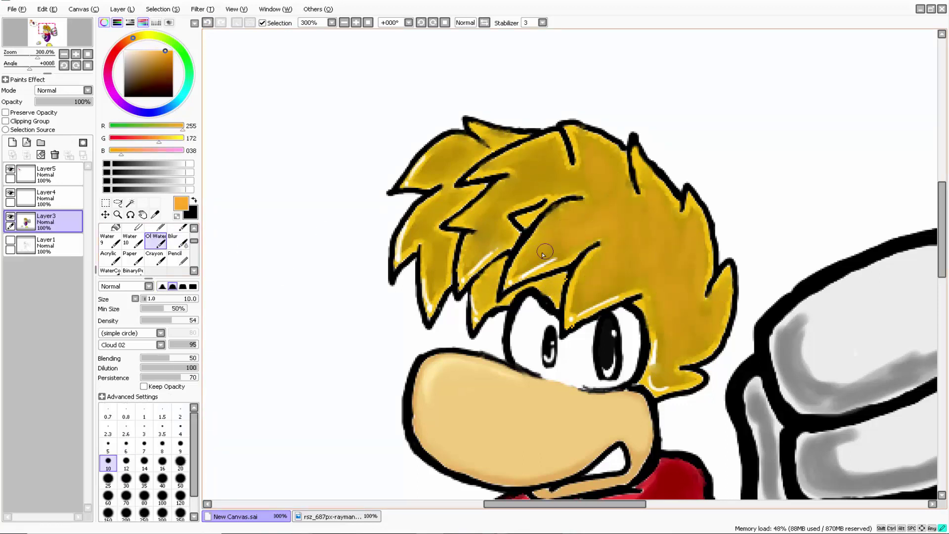
mouse_move(546, 171)
mouse_down()
mouse_move(556, 154)
mouse_move(477, 215)
mouse_move(470, 258)
mouse_up()
drag(581, 183, 627, 241)
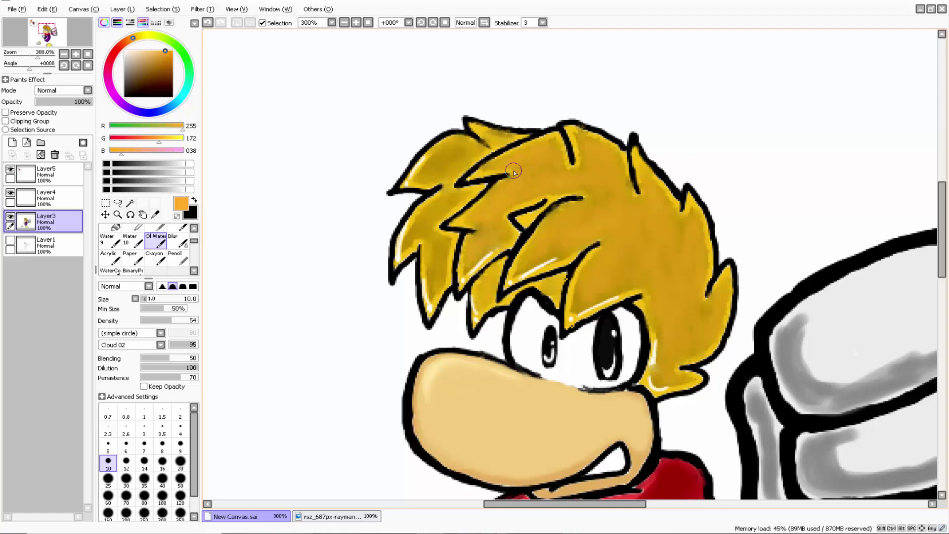
scroll(514, 172, down, 3)
drag(501, 504, 544, 505)
scroll(435, 318, up, 4)
drag(477, 260, 549, 379)
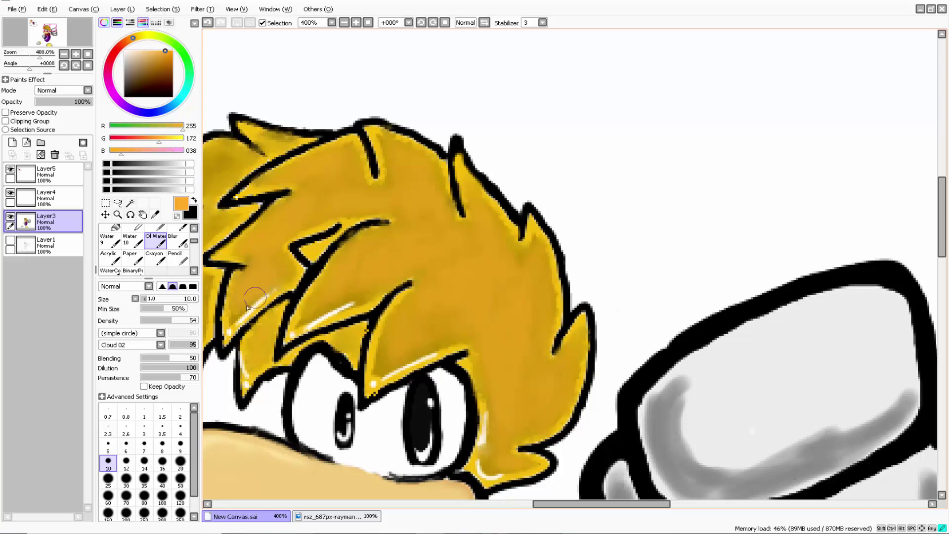
Review the whole coloured figure and switch to the Pen with black as the drawing colour
scroll(683, 153, down, 5)
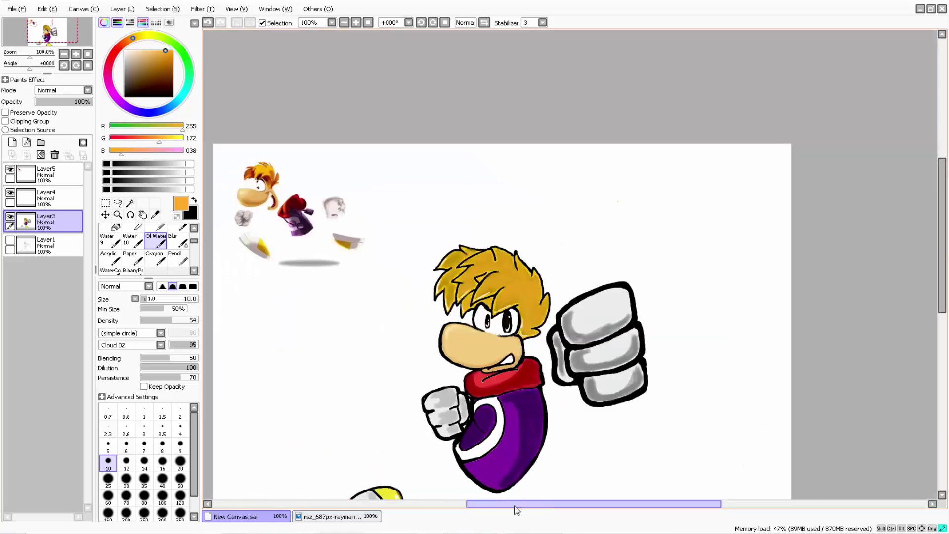
scroll(569, 247, up, 1)
click(193, 214)
key(n)
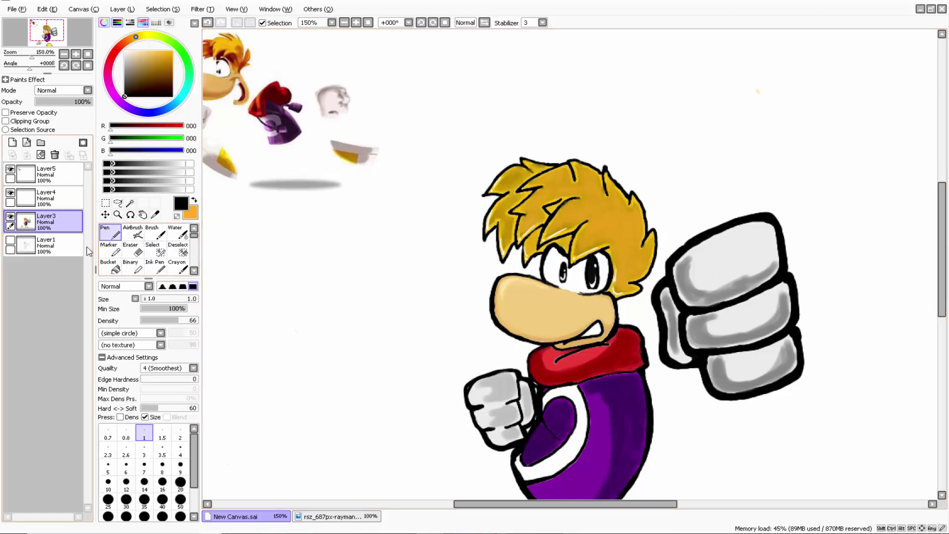
scroll(565, 280, down, 1)
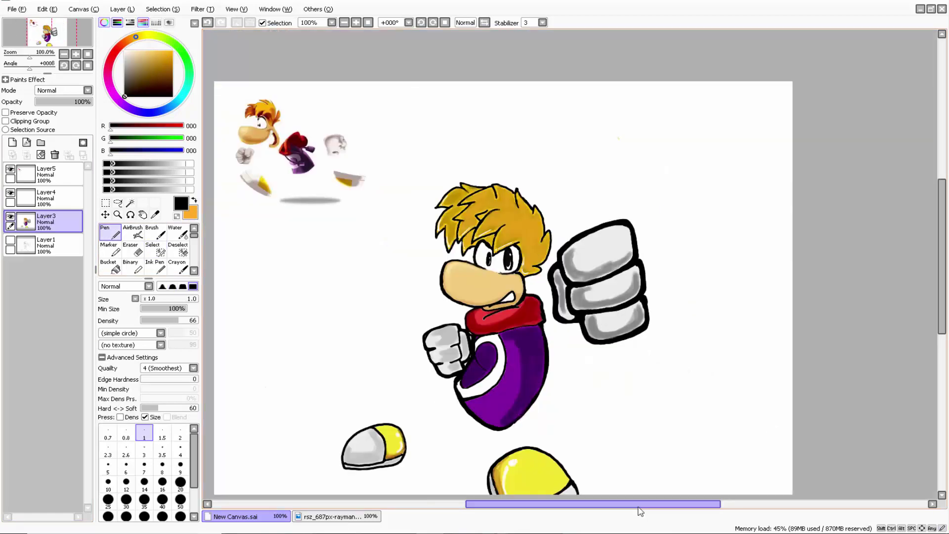